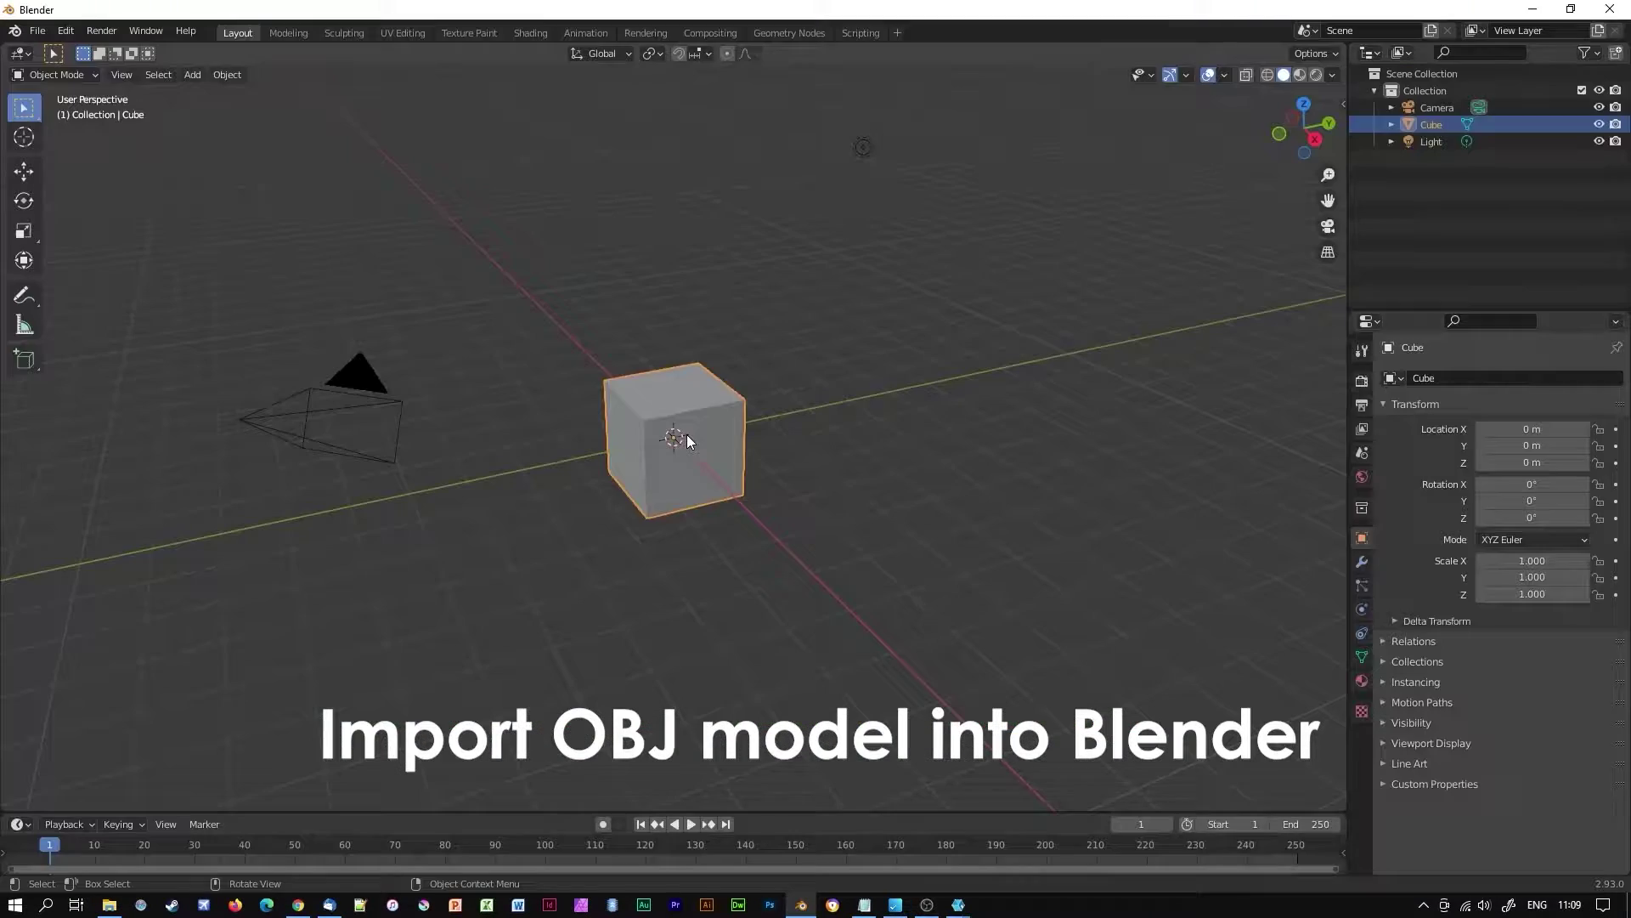
Delete the default cube and import texturedMesh.obj from the subfolder of MeshroomCache > Texturing as a Wavefront OBJ
key("Delete")
left_click(37, 30)
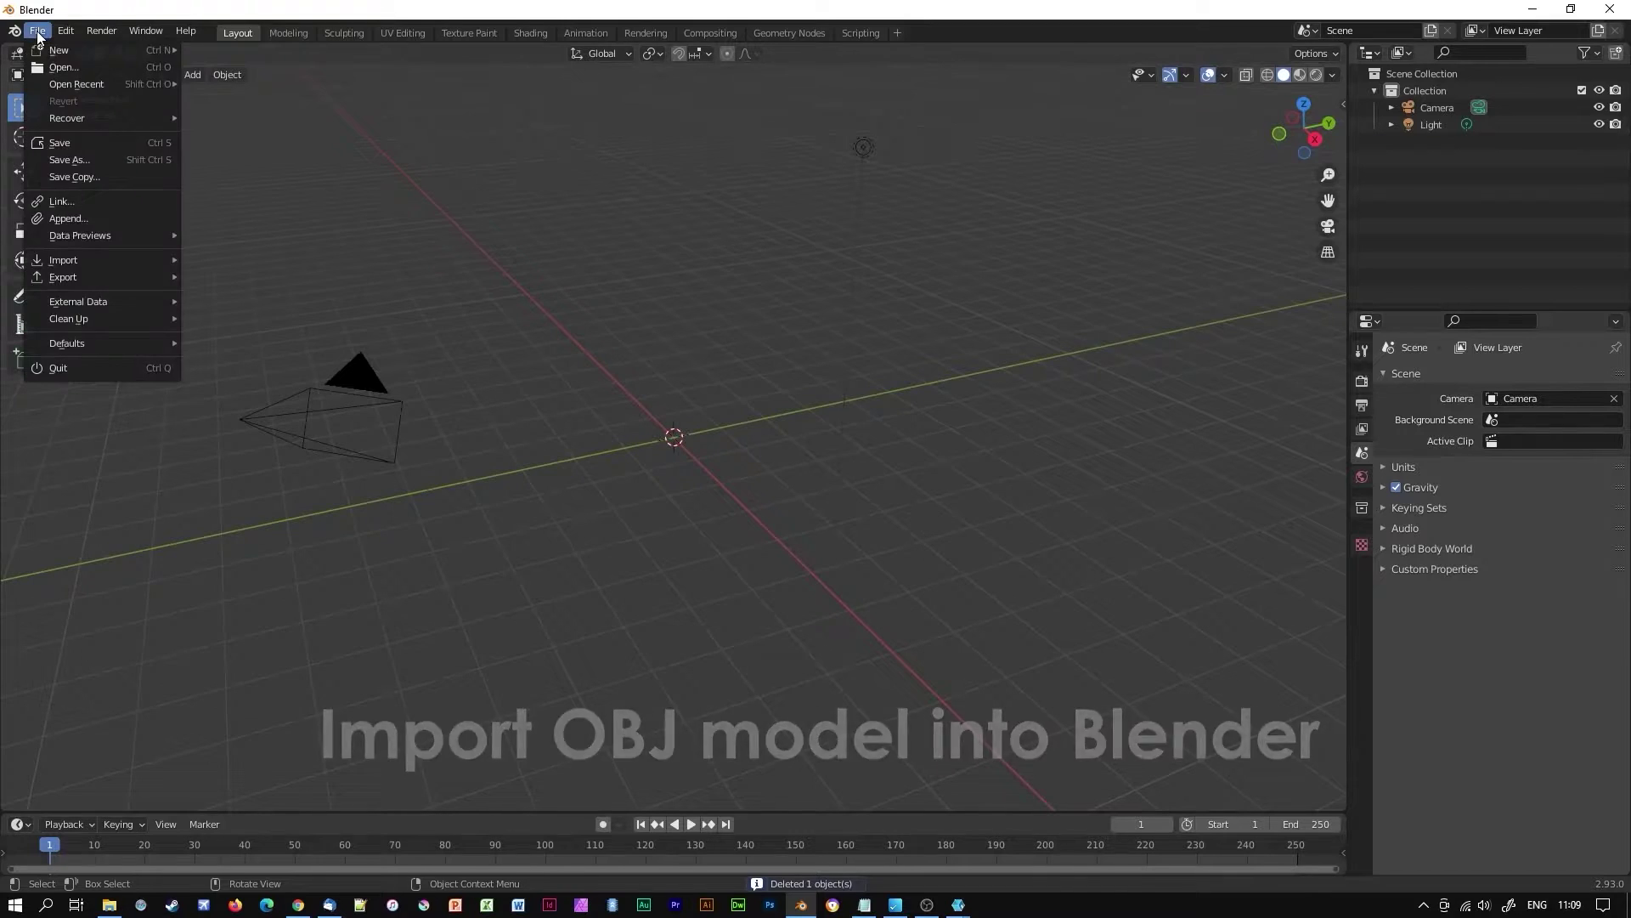
mouse_move(60, 262)
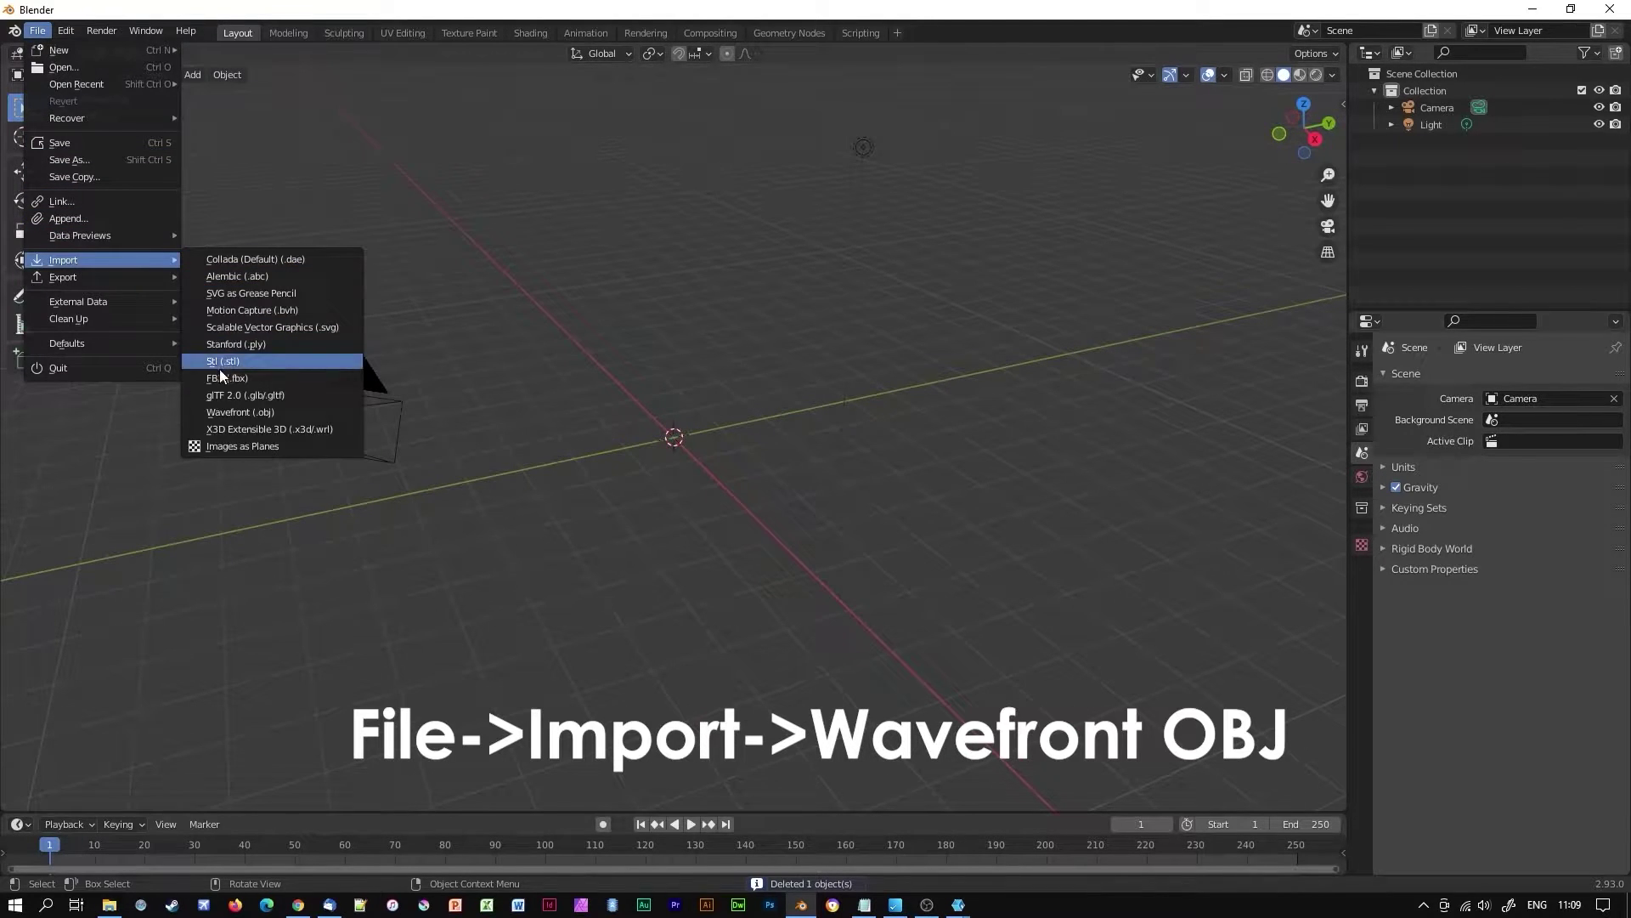
left_click(231, 411)
double_click(659, 238)
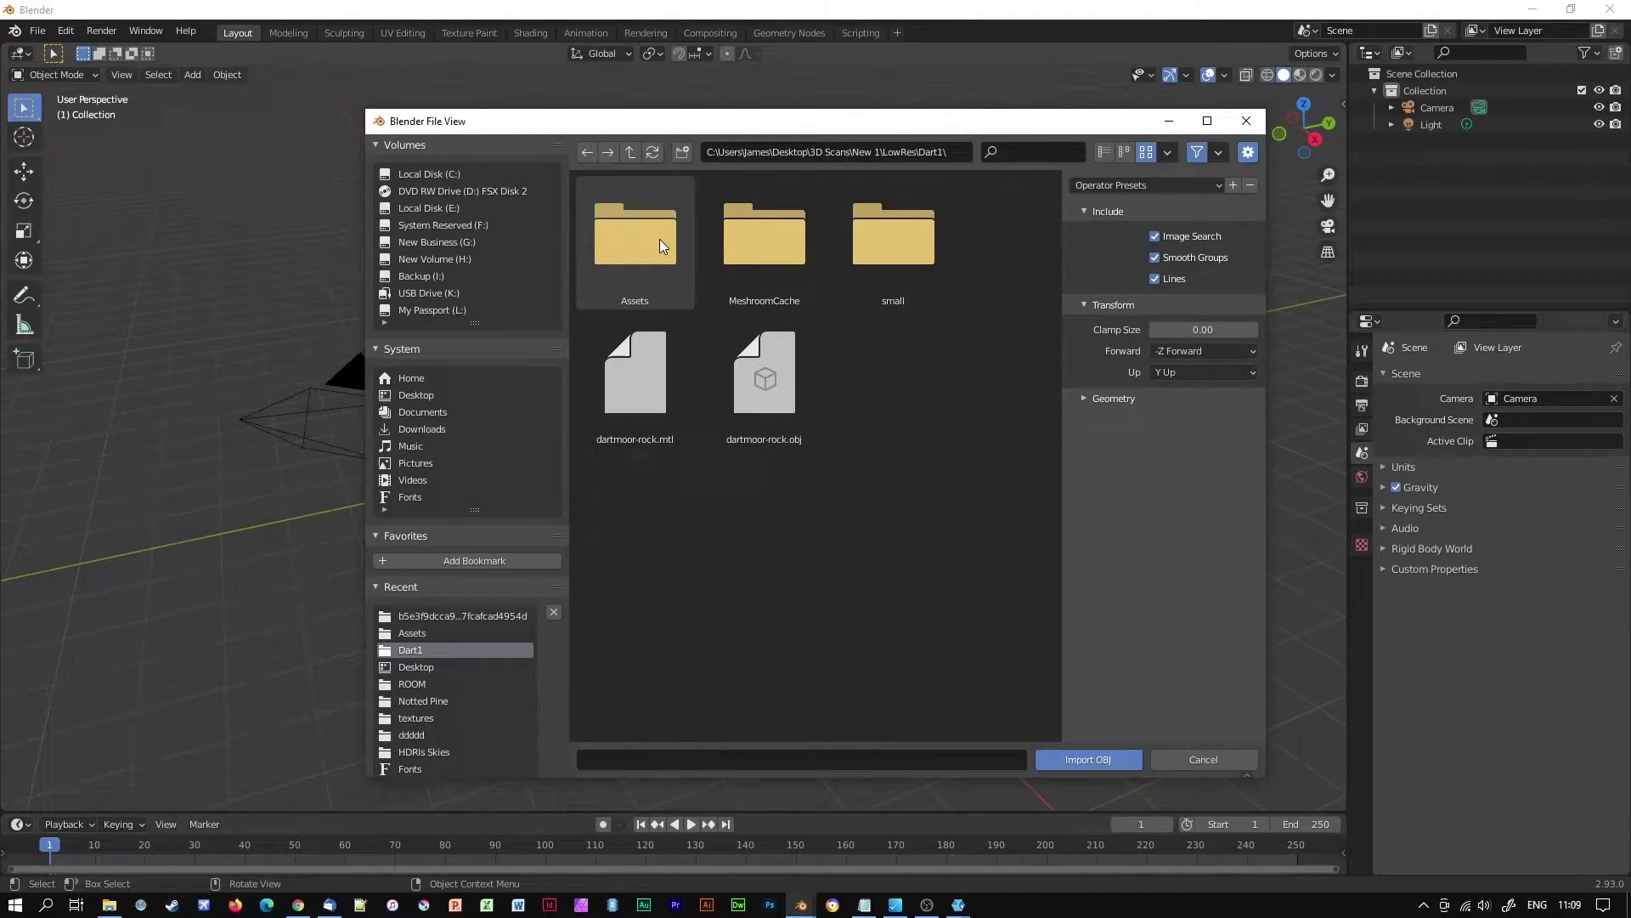
double_click(792, 254)
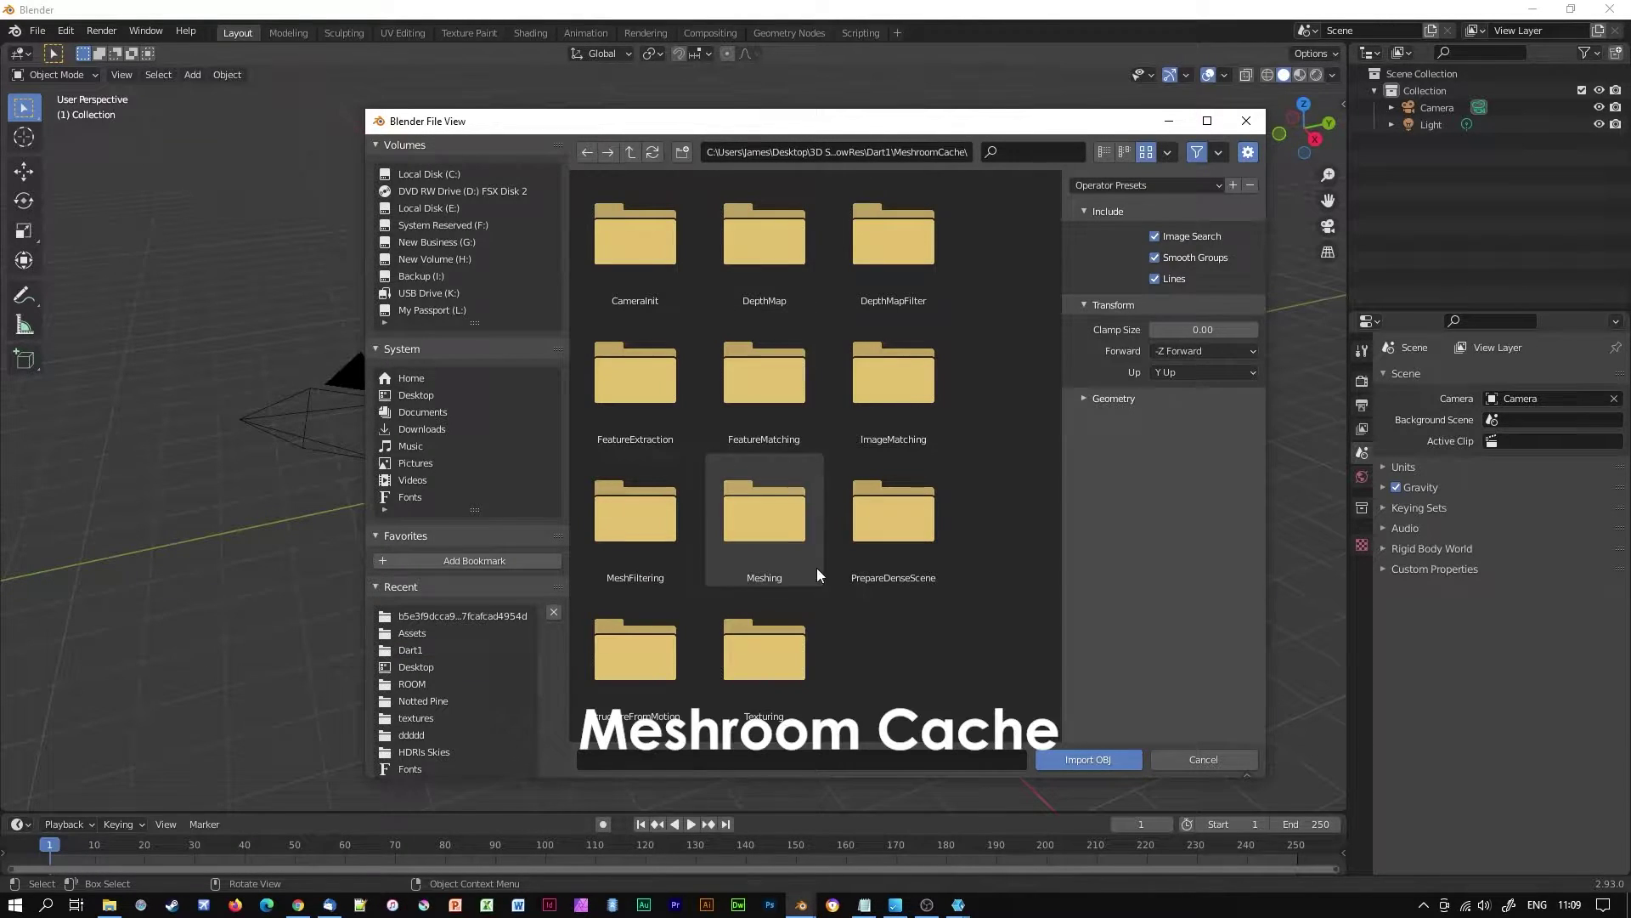
double_click(782, 627)
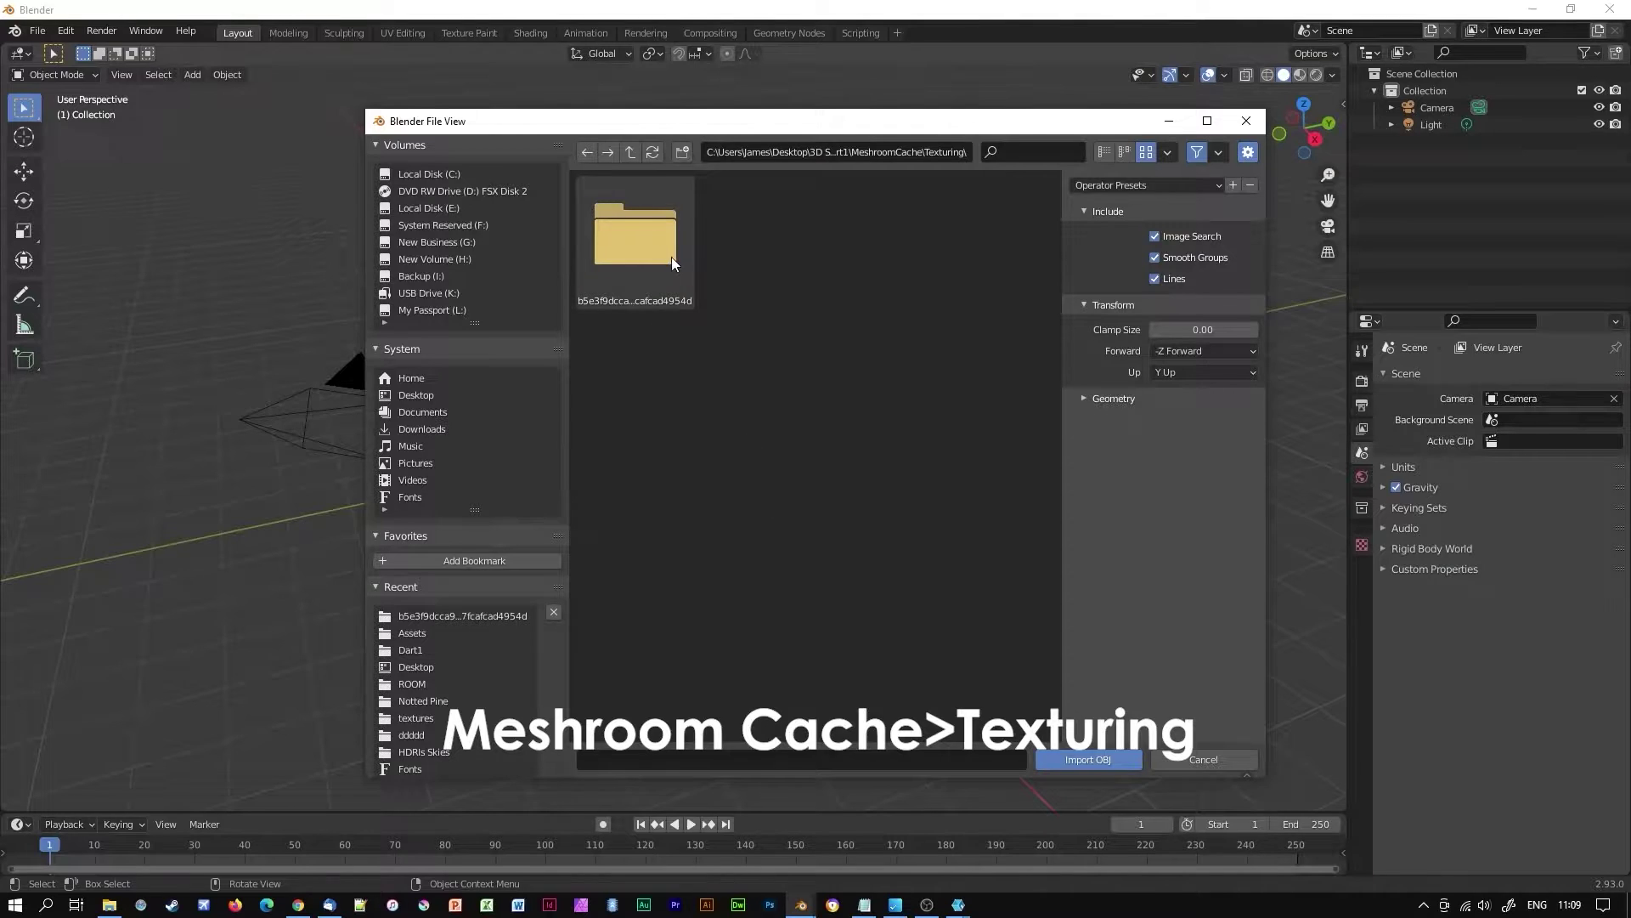
double_click(632, 243)
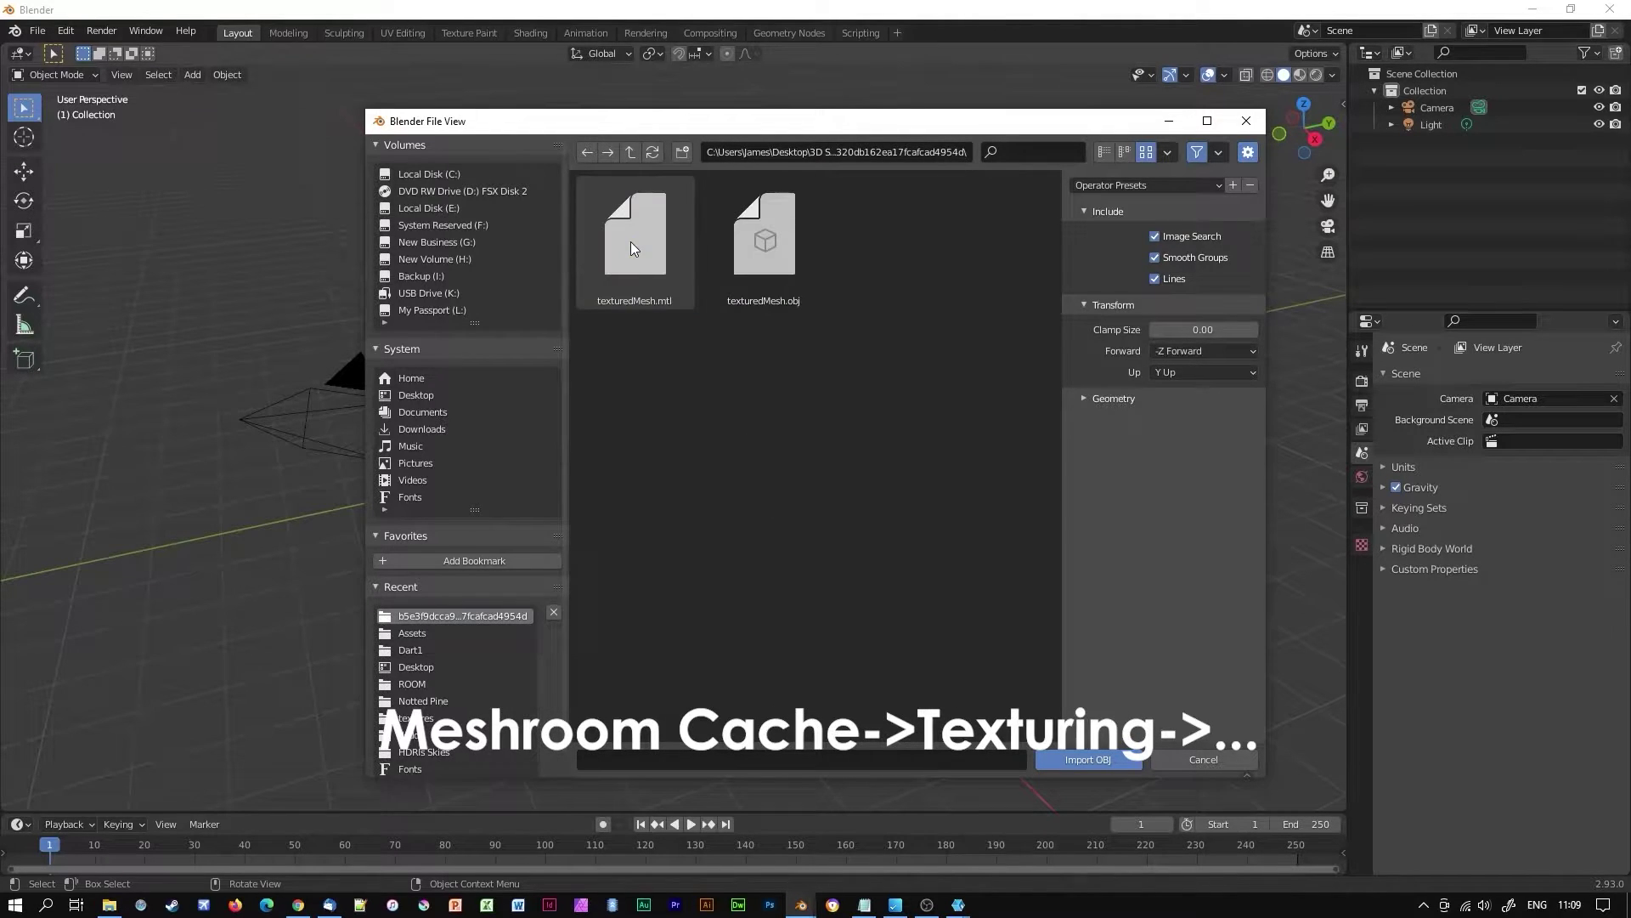
left_click(757, 262)
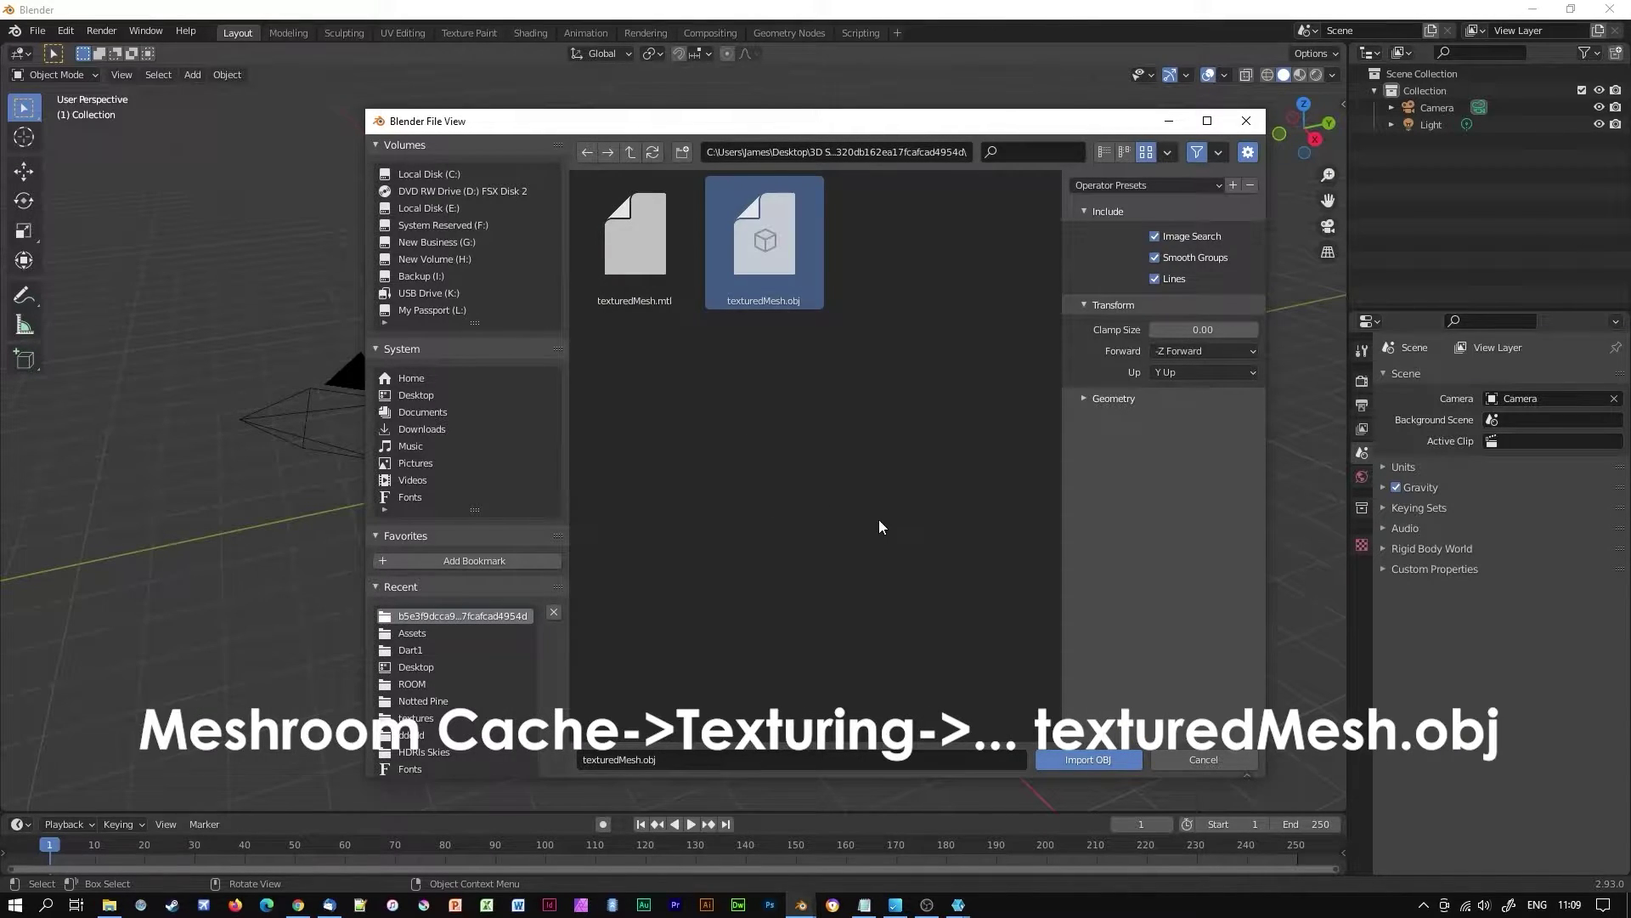
left_click(1060, 758)
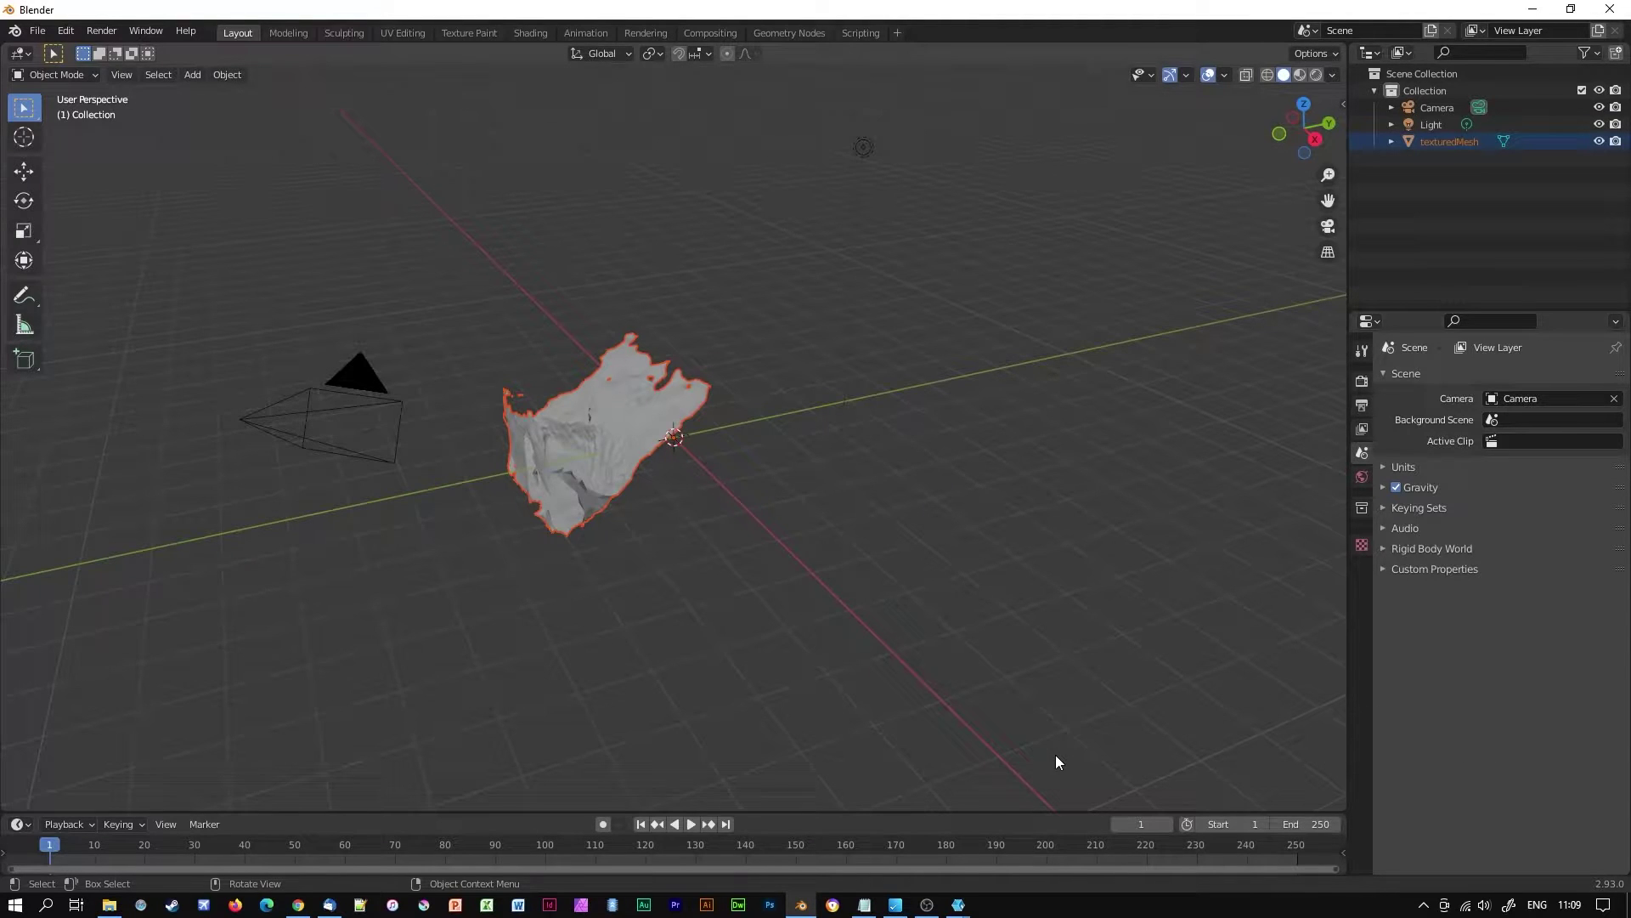
In right view, rotate the imported rock mesh upright to an X rotation of about 233° so its ground lies level
middle_click_drag(608, 531, 743, 481)
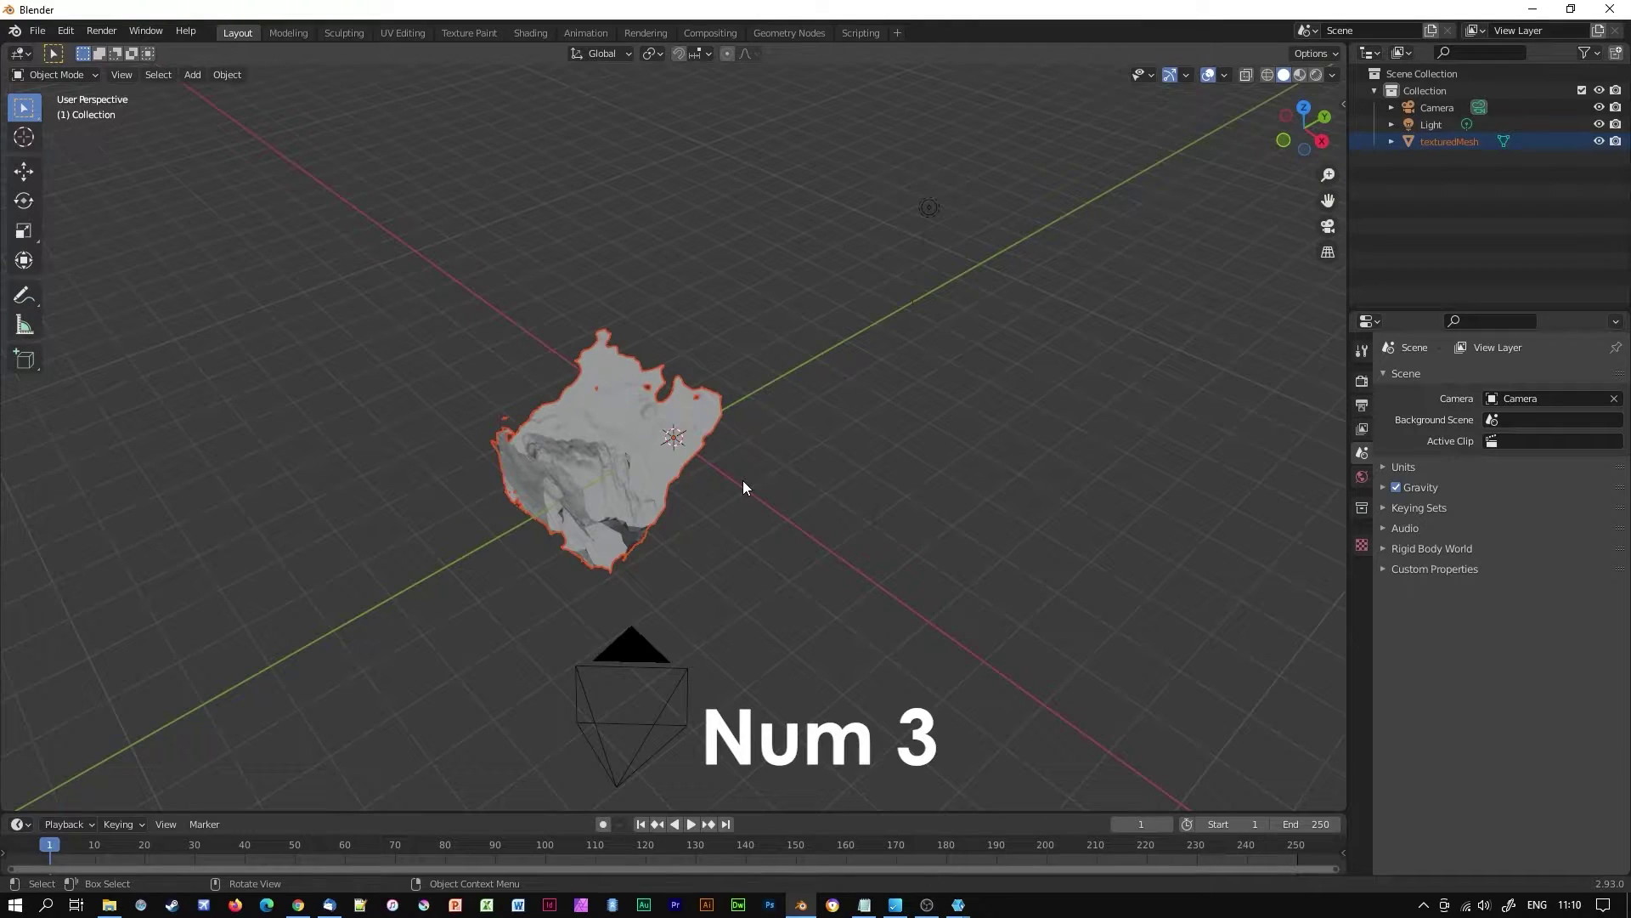
key("KP_3")
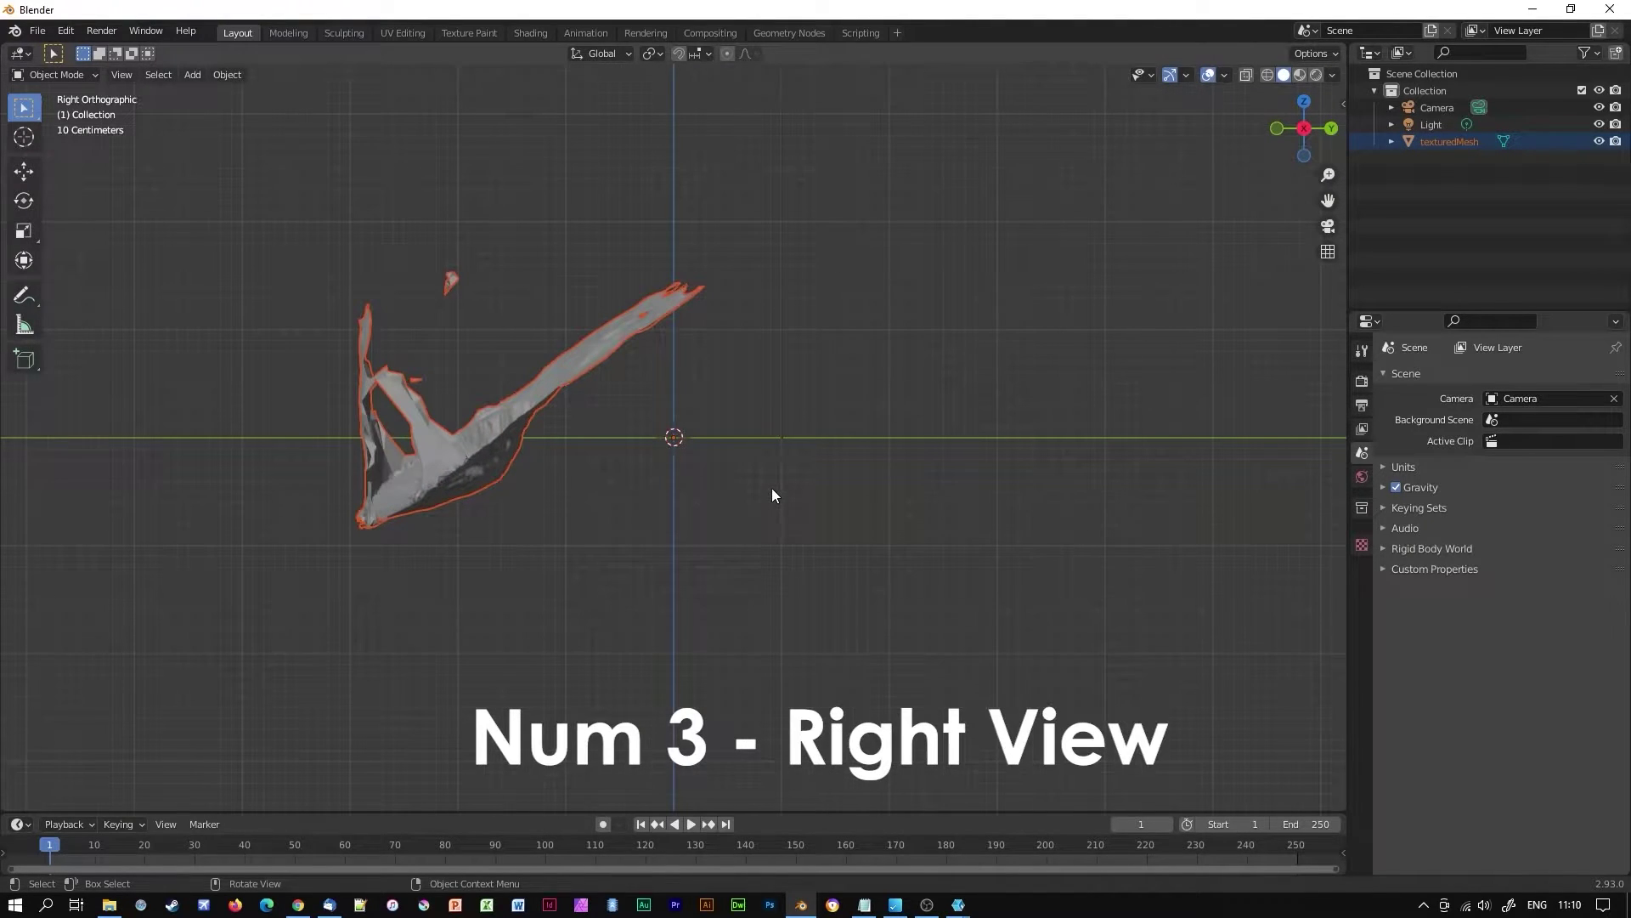
key("KP_Decimal")
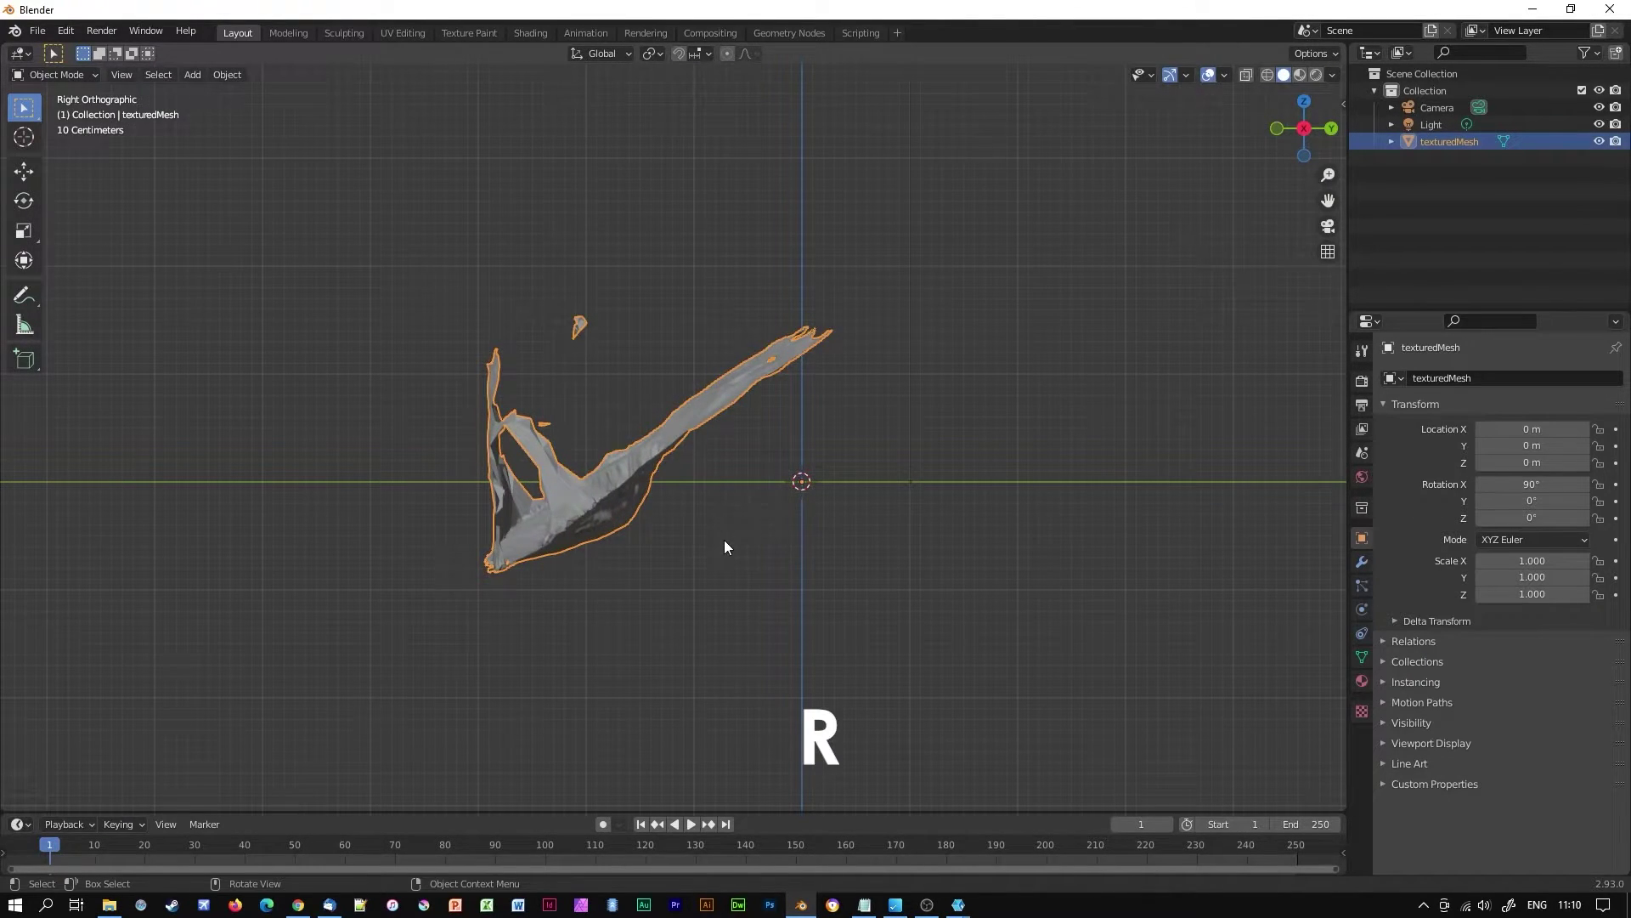
key("r")
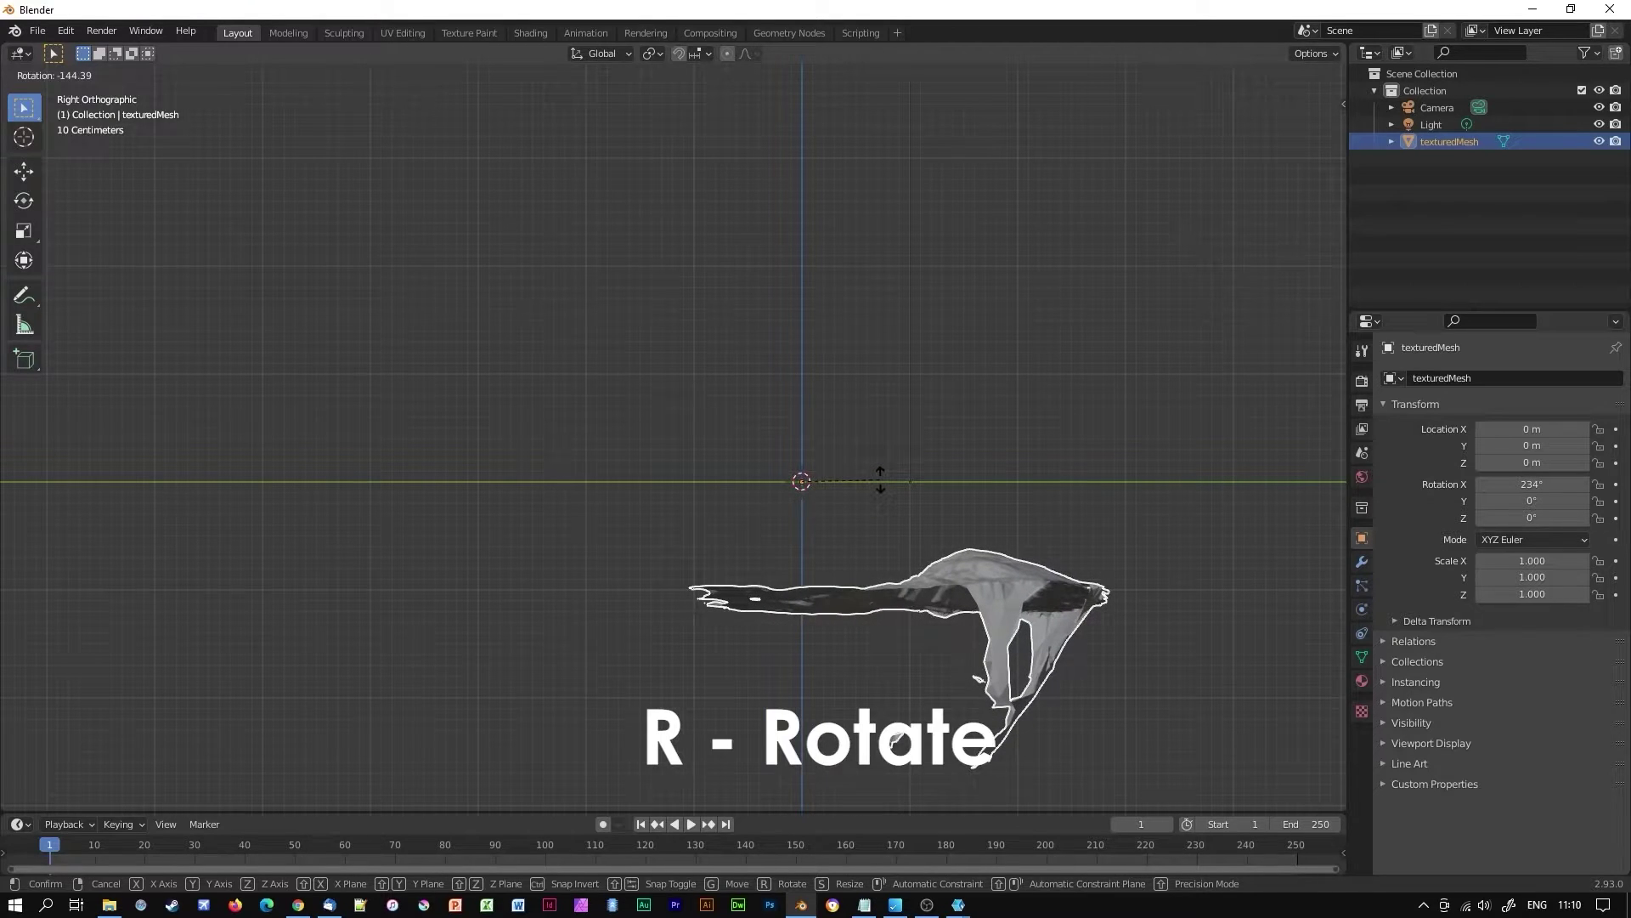
left_click(909, 499)
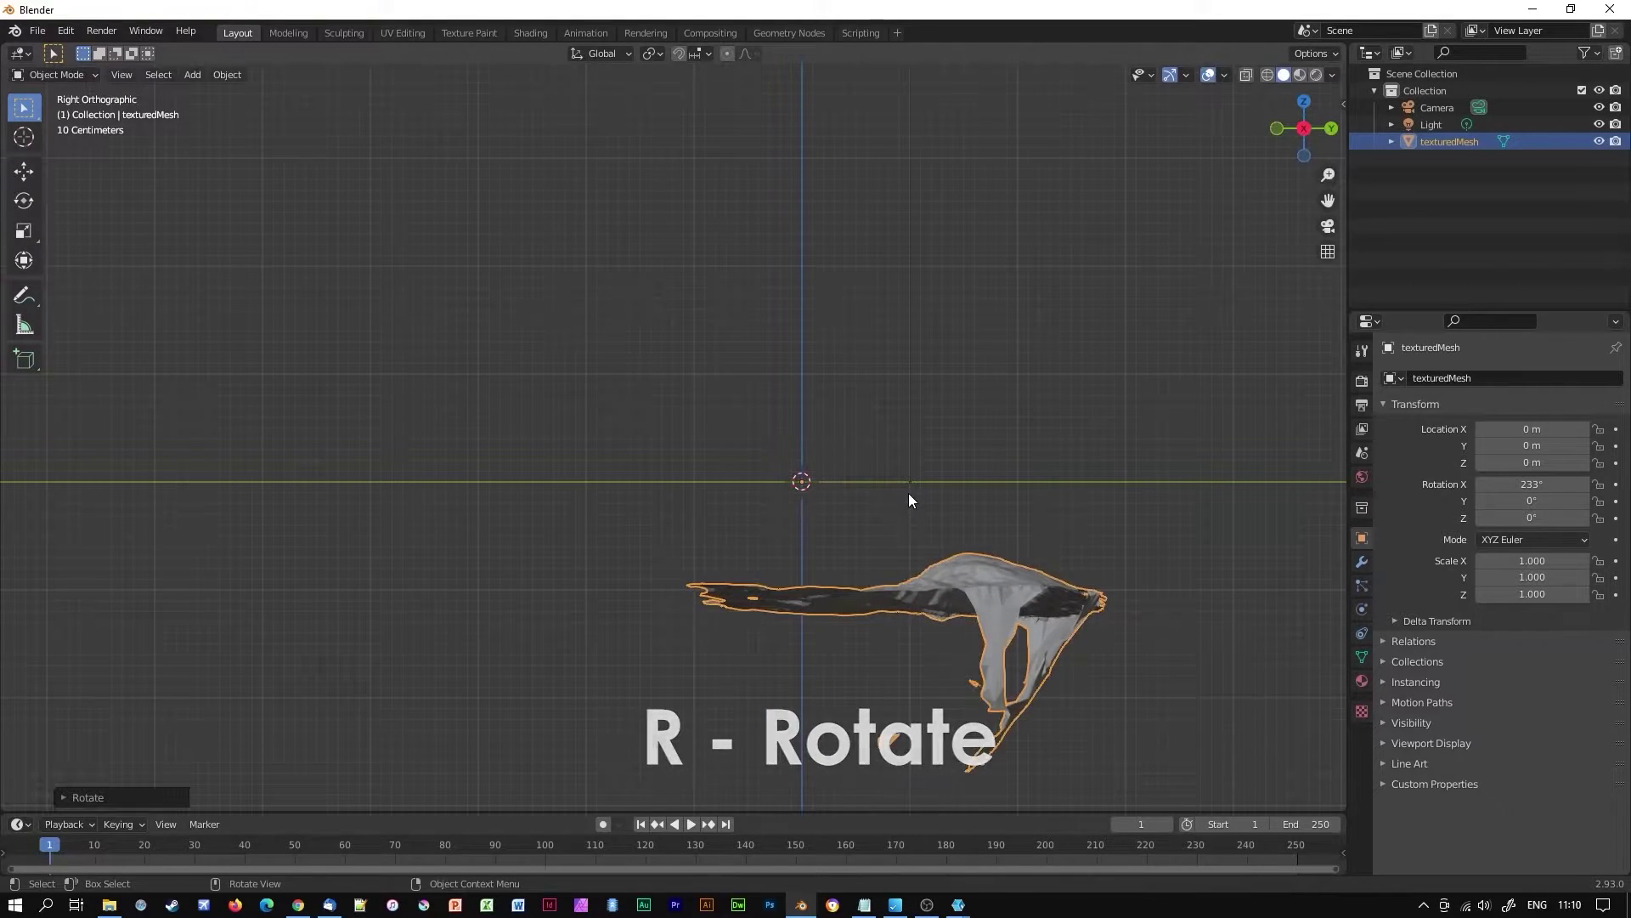
In front view, level the rock mesh by rotating it to a Y rotation of about 4.88°
key("KP_1")
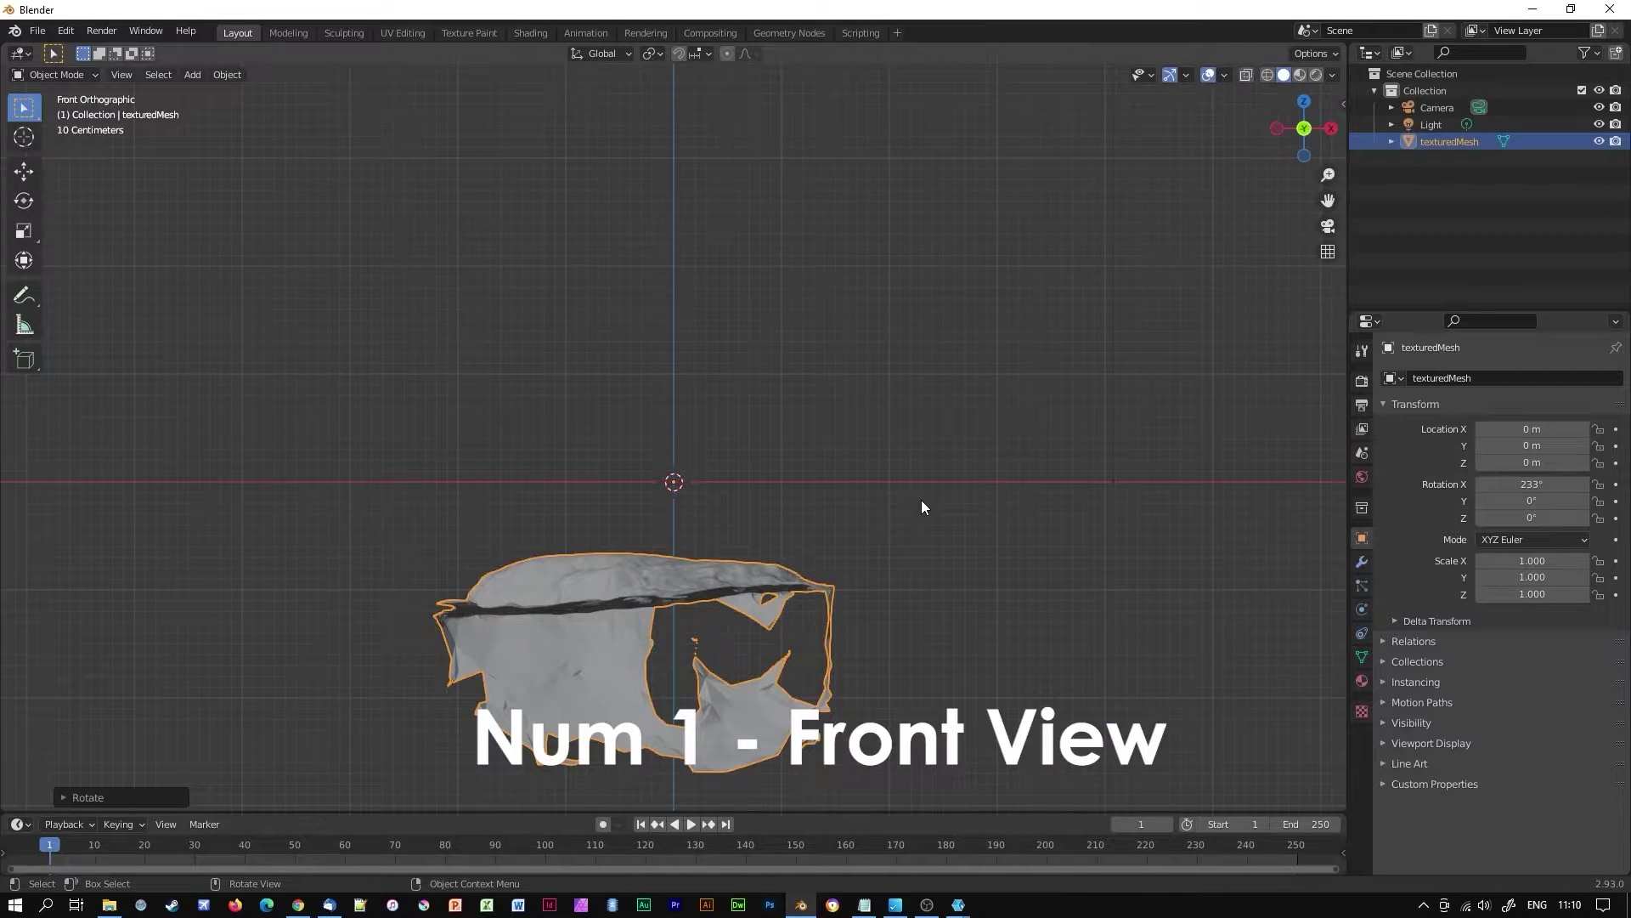
key("r")
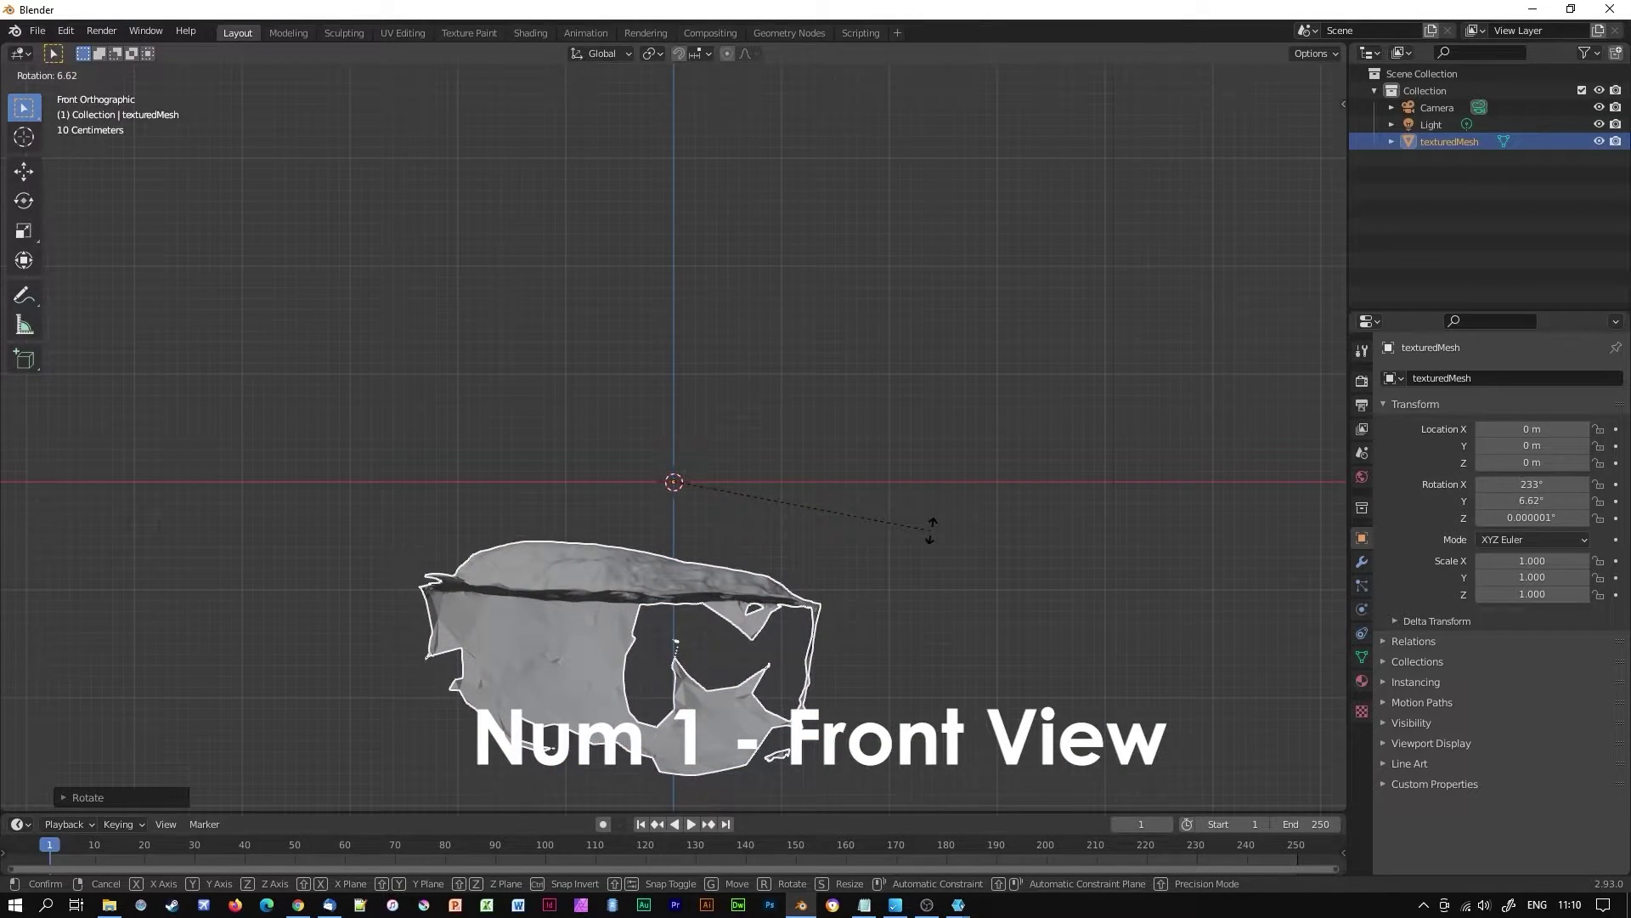
left_click(937, 523)
In top view, turn the rock mesh to a Z rotation of about 18.8°
key("KP_7")
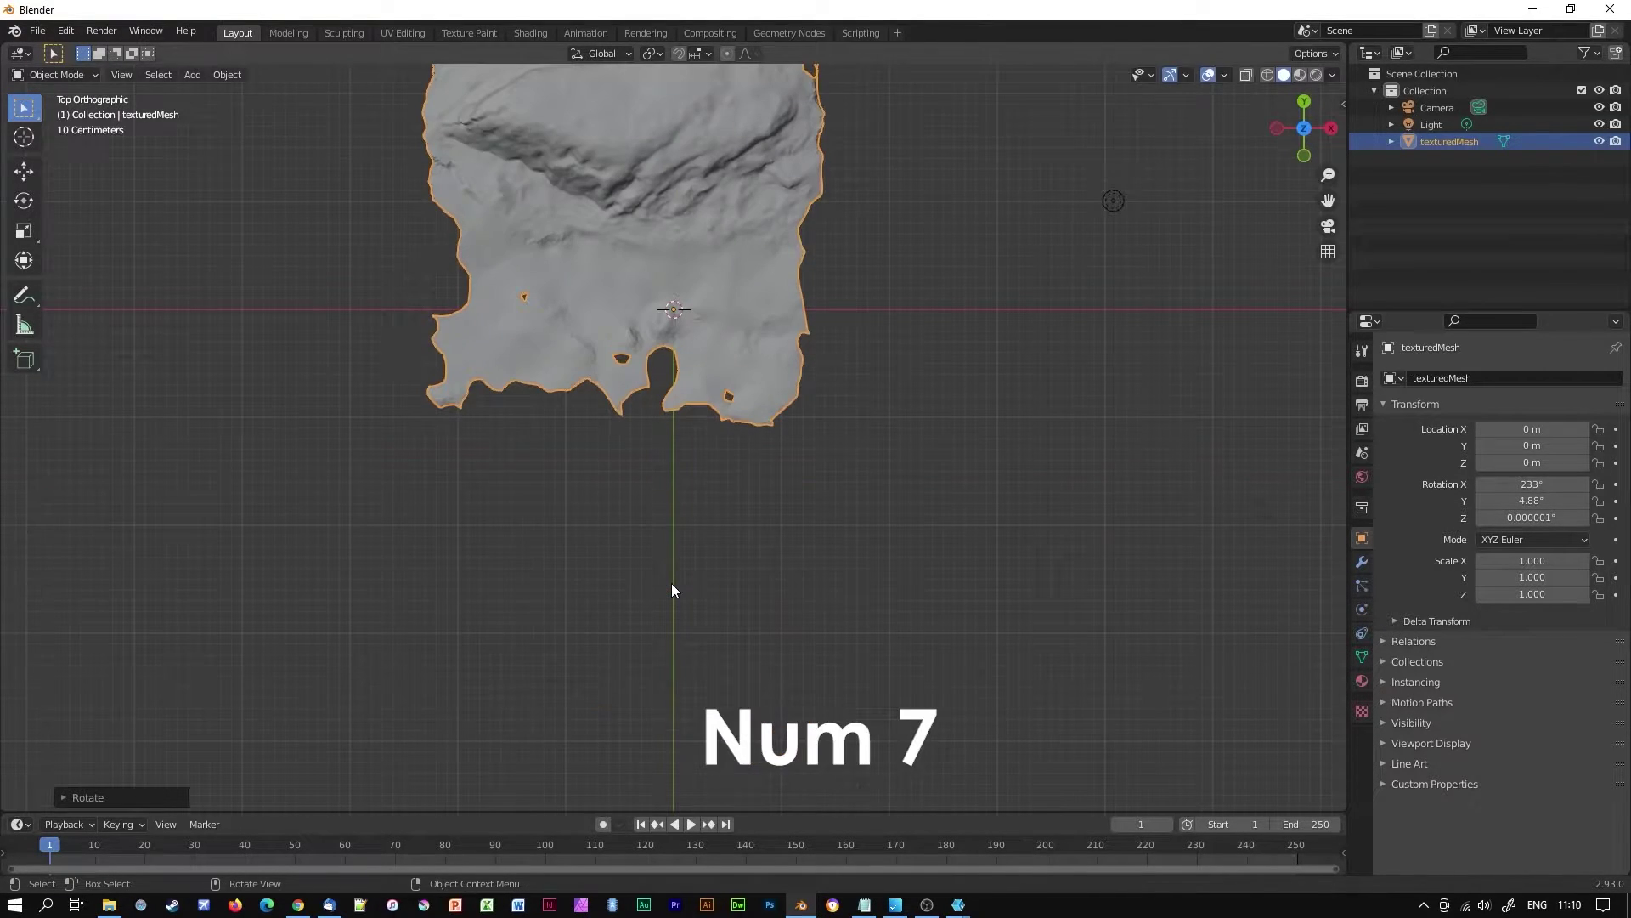
middle_click_drag(875, 180, 874, 391, "shift")
key("r")
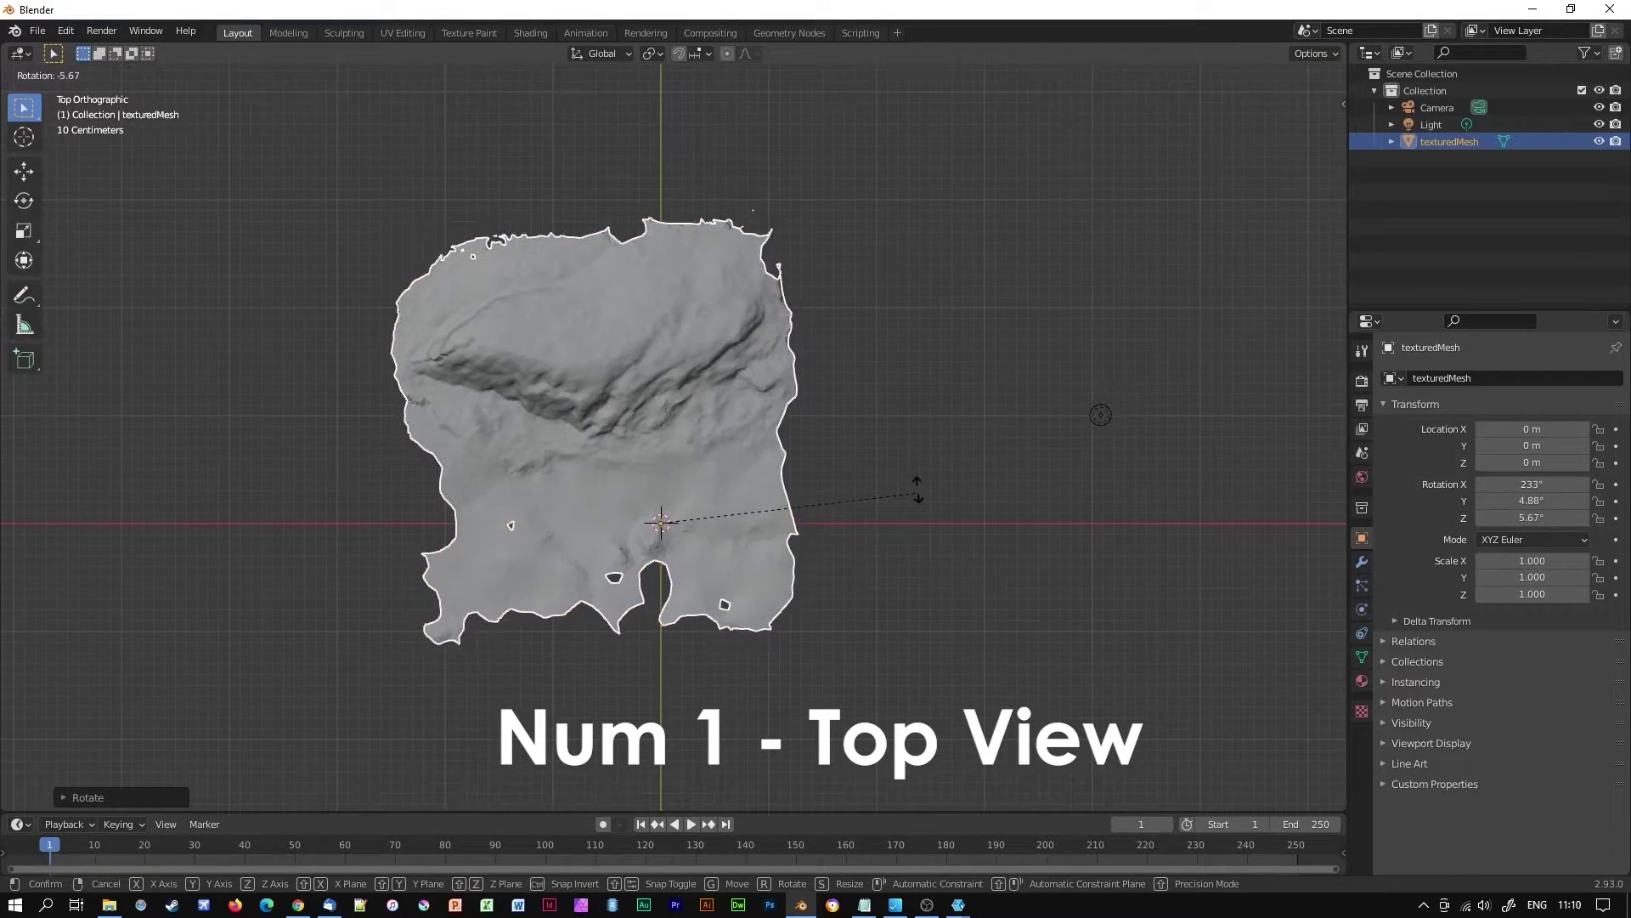
left_click(906, 436)
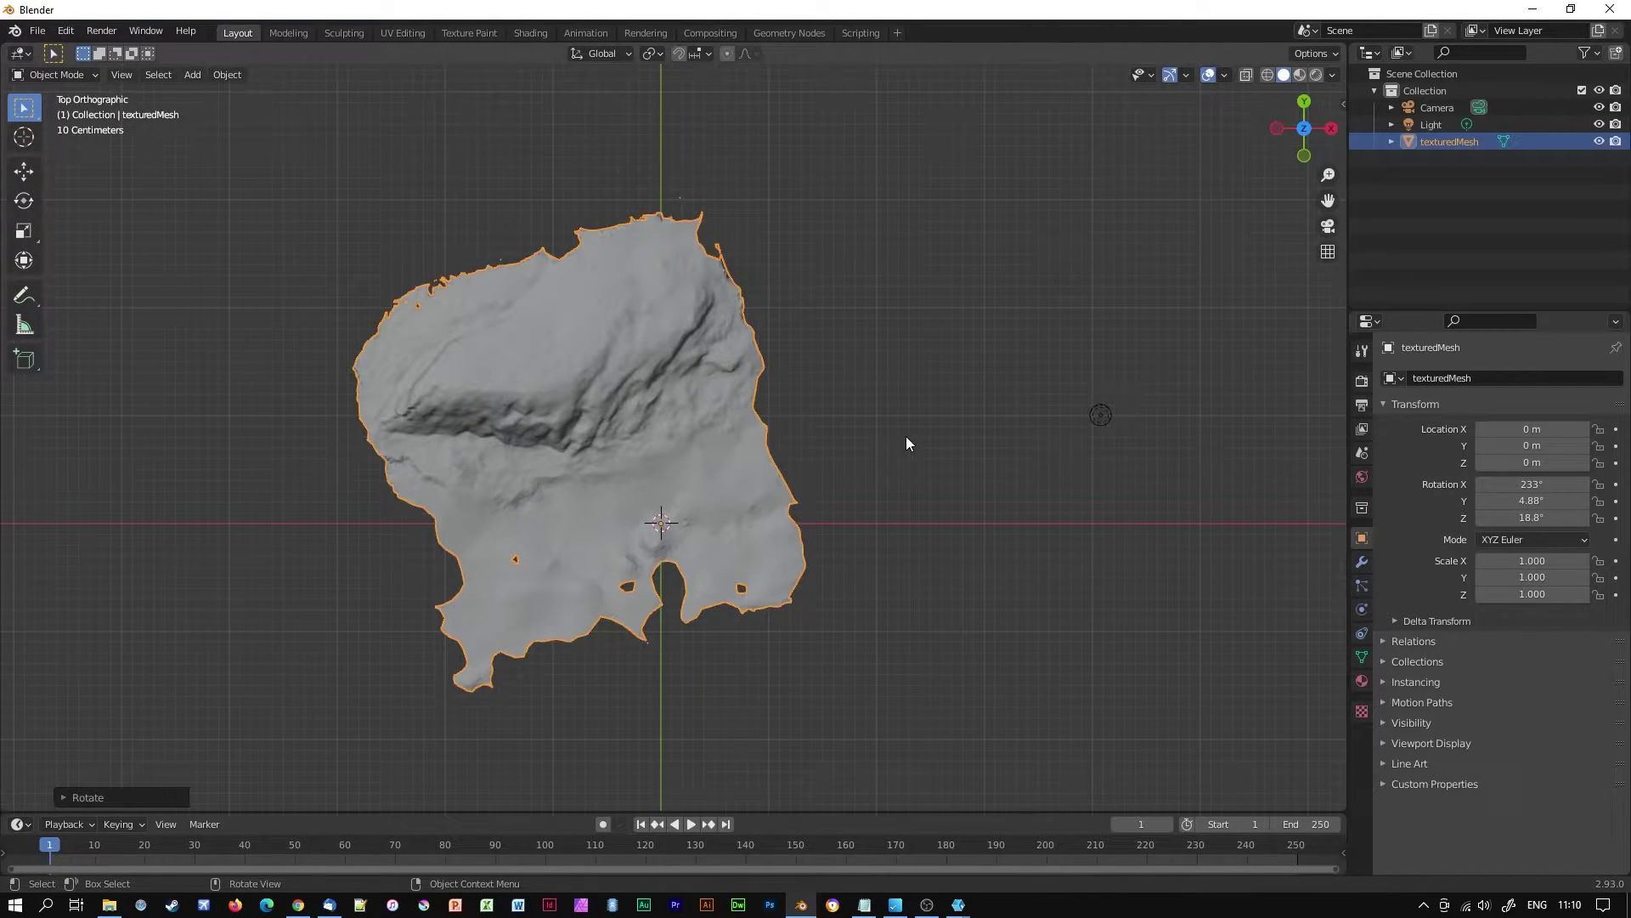
Move the rock mesh in the right, front and top views so it sits around the world origin at ground level
key("KP_3")
key("g")
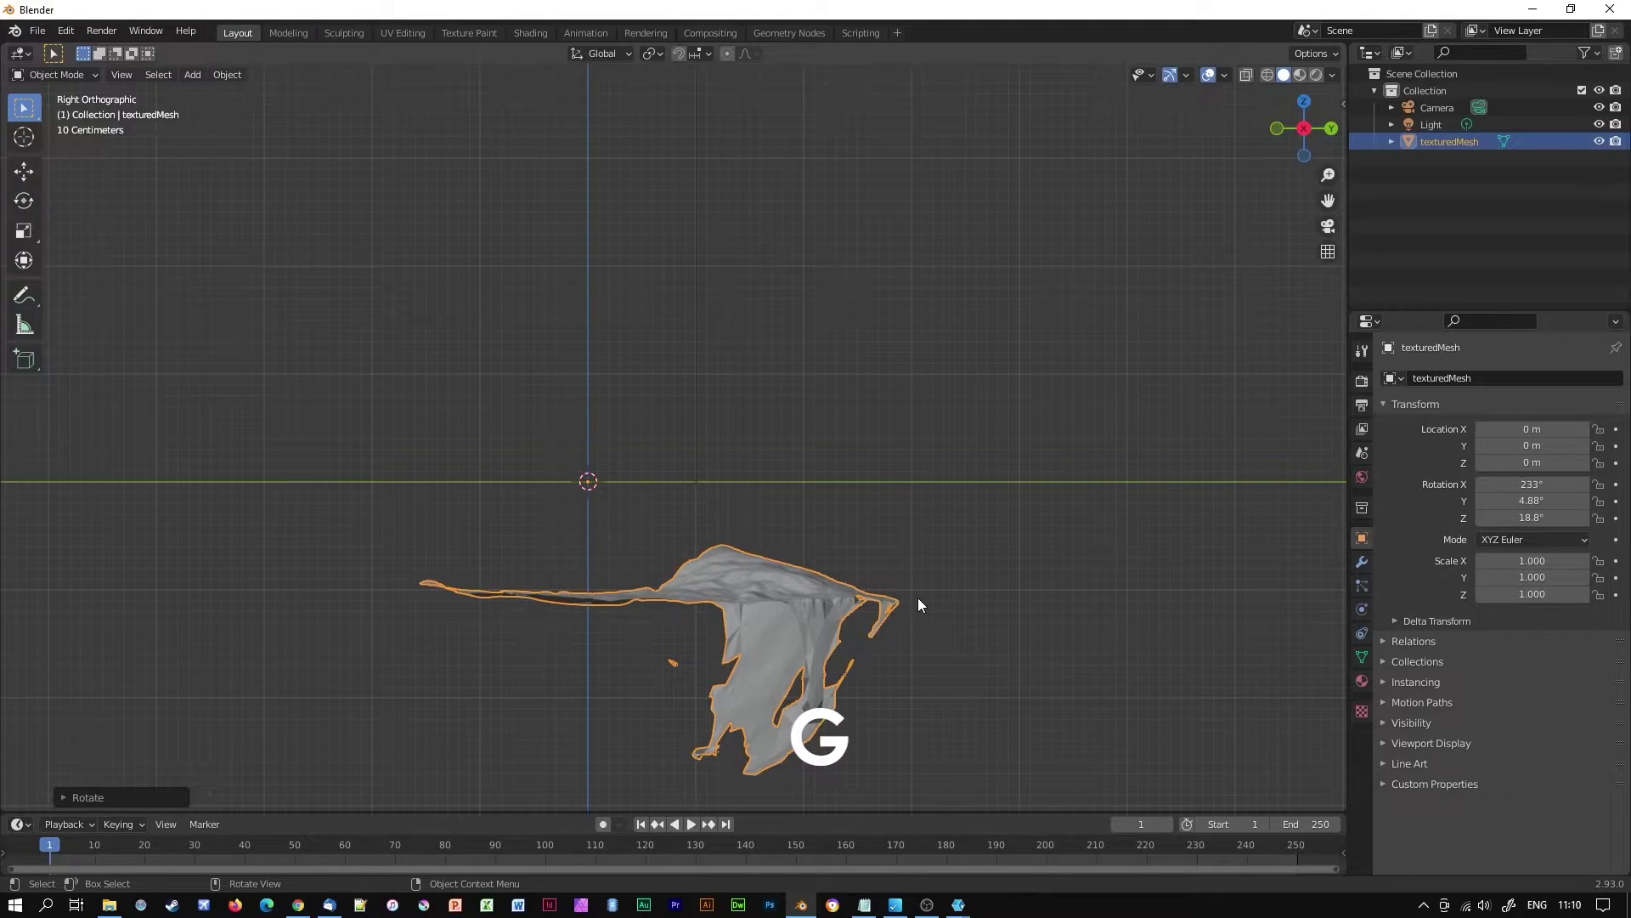
key("KP_1")
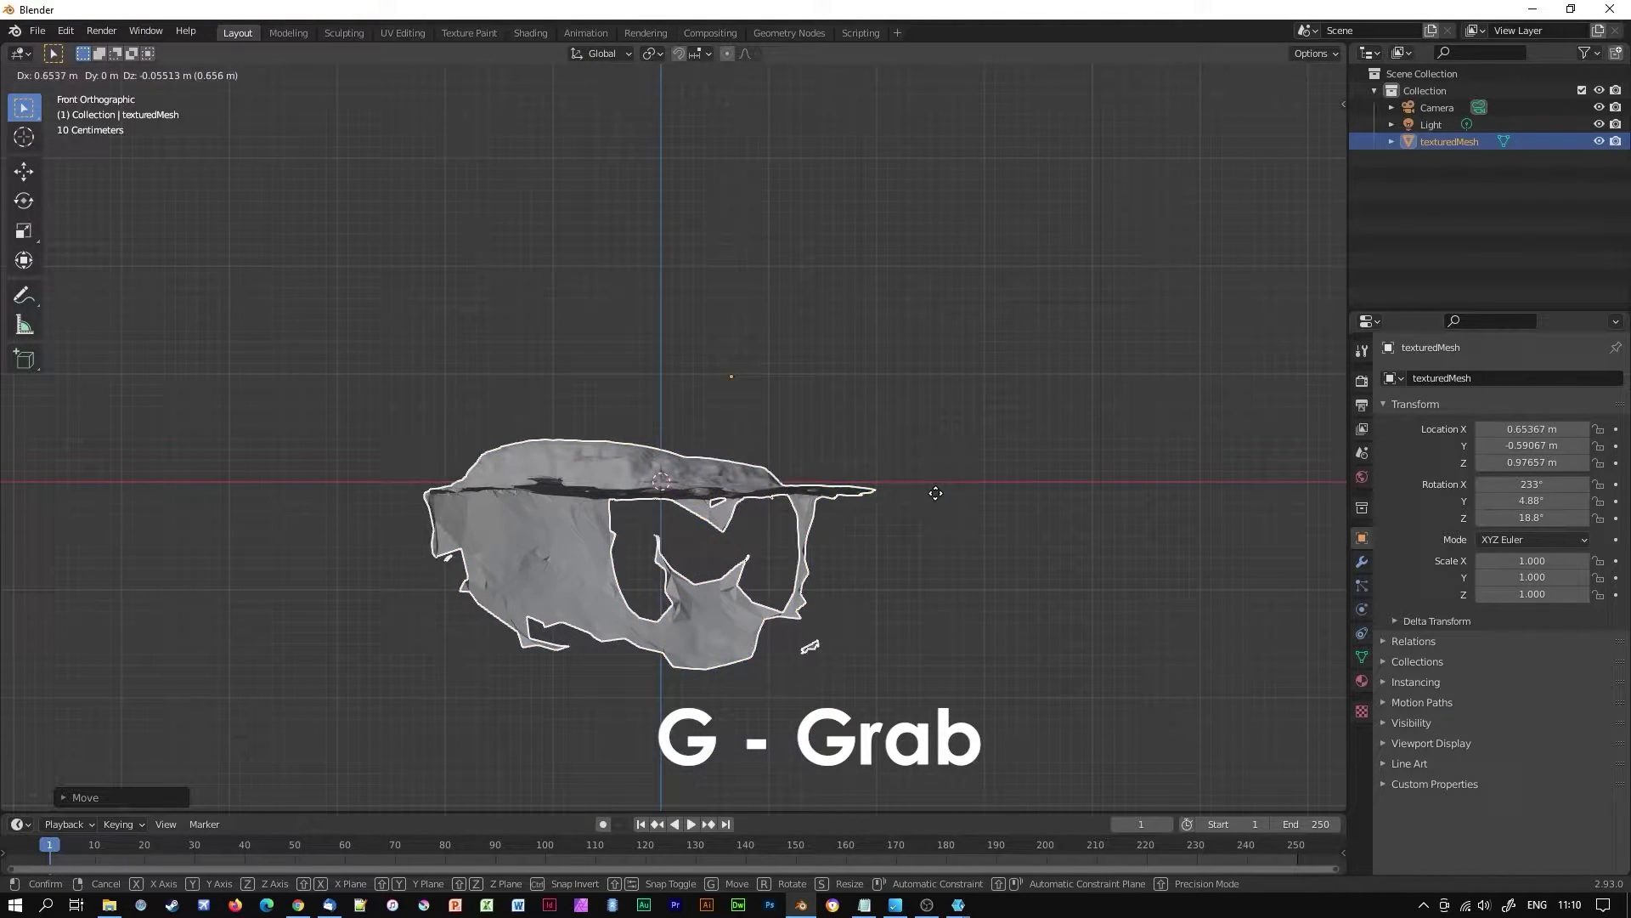
left_click(943, 488)
key("KP_7")
Switch the viewport to wireframe shading and examine the polygon density of the rock mesh up close
mouse_move(901, 510)
middle_mouse_down()
mouse_move(838, 554)
mouse_move(772, 477)
mouse_move(696, 471)
mouse_move(661, 488)
mouse_move(785, 491)
mouse_move(1266, 69)
middle_mouse_up()
key("ctrl+z")
left_click(1266, 73)
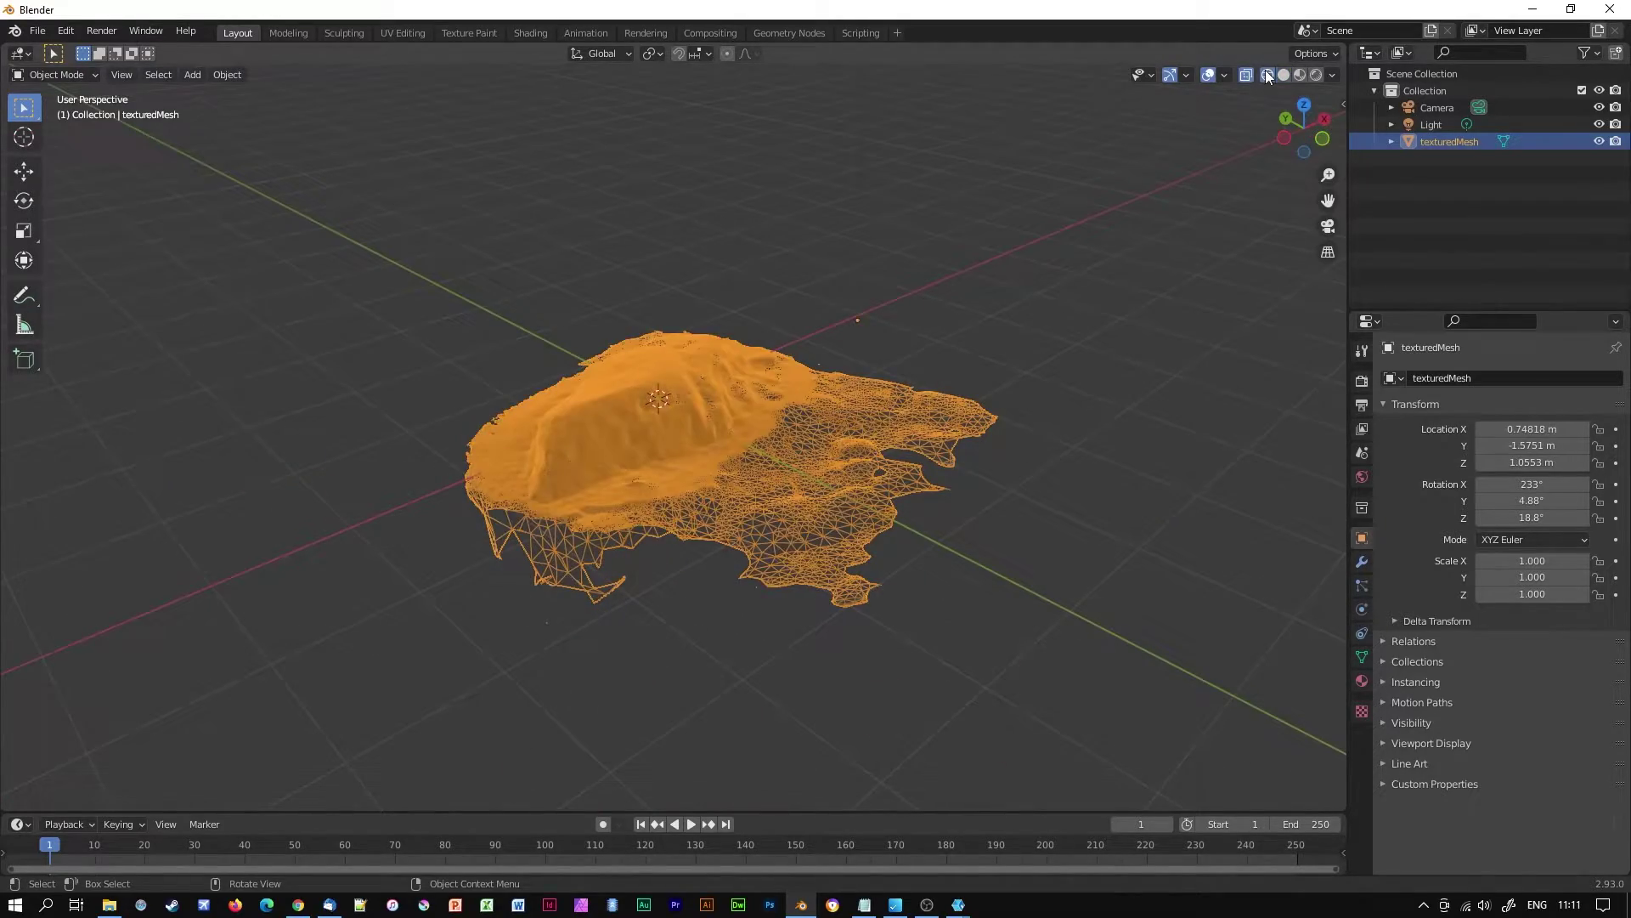
scroll(1005, 431, "up", 6)
middle_click_drag(1160, 539, 671, 516)
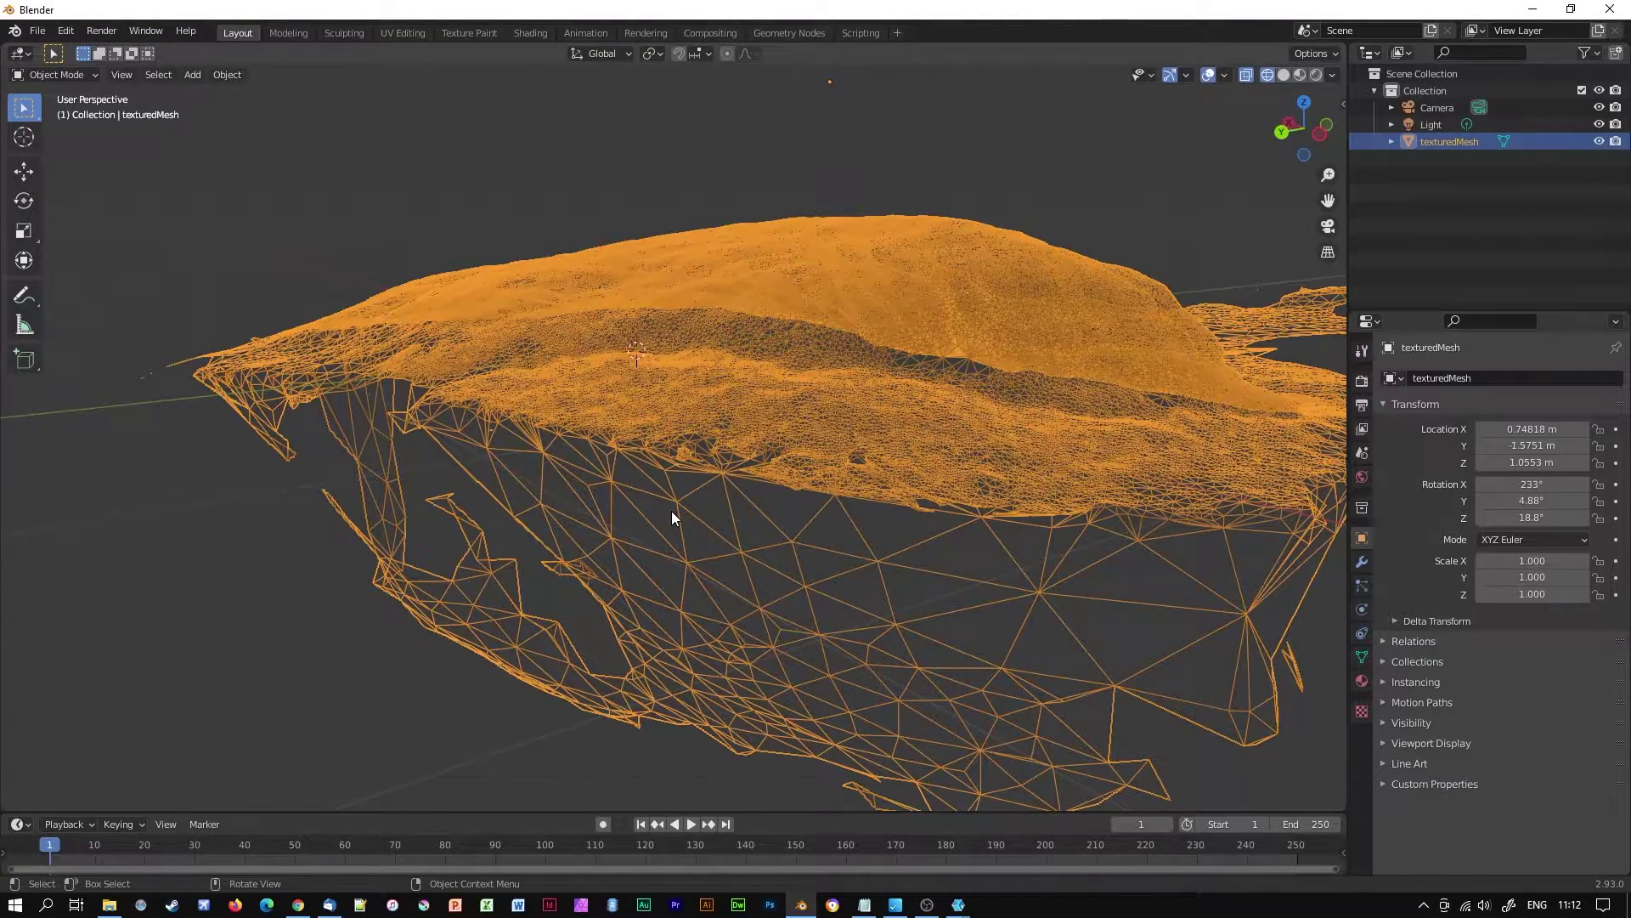
Rename the texturedMesh object to "Hi Res"
double_click(1462, 143)
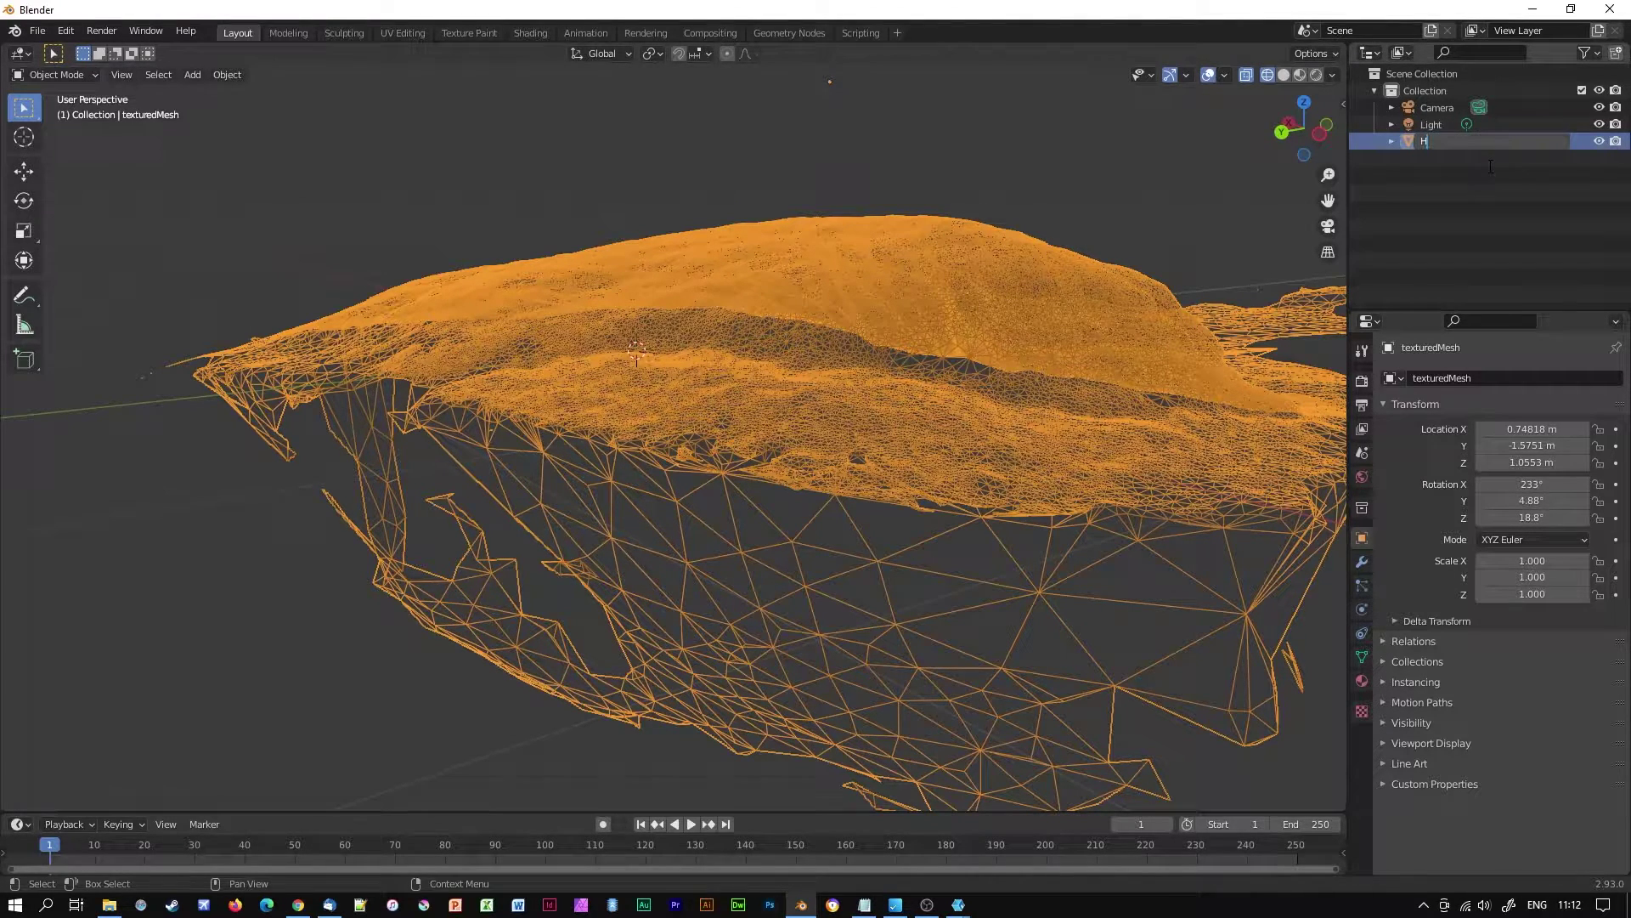
key("Return")
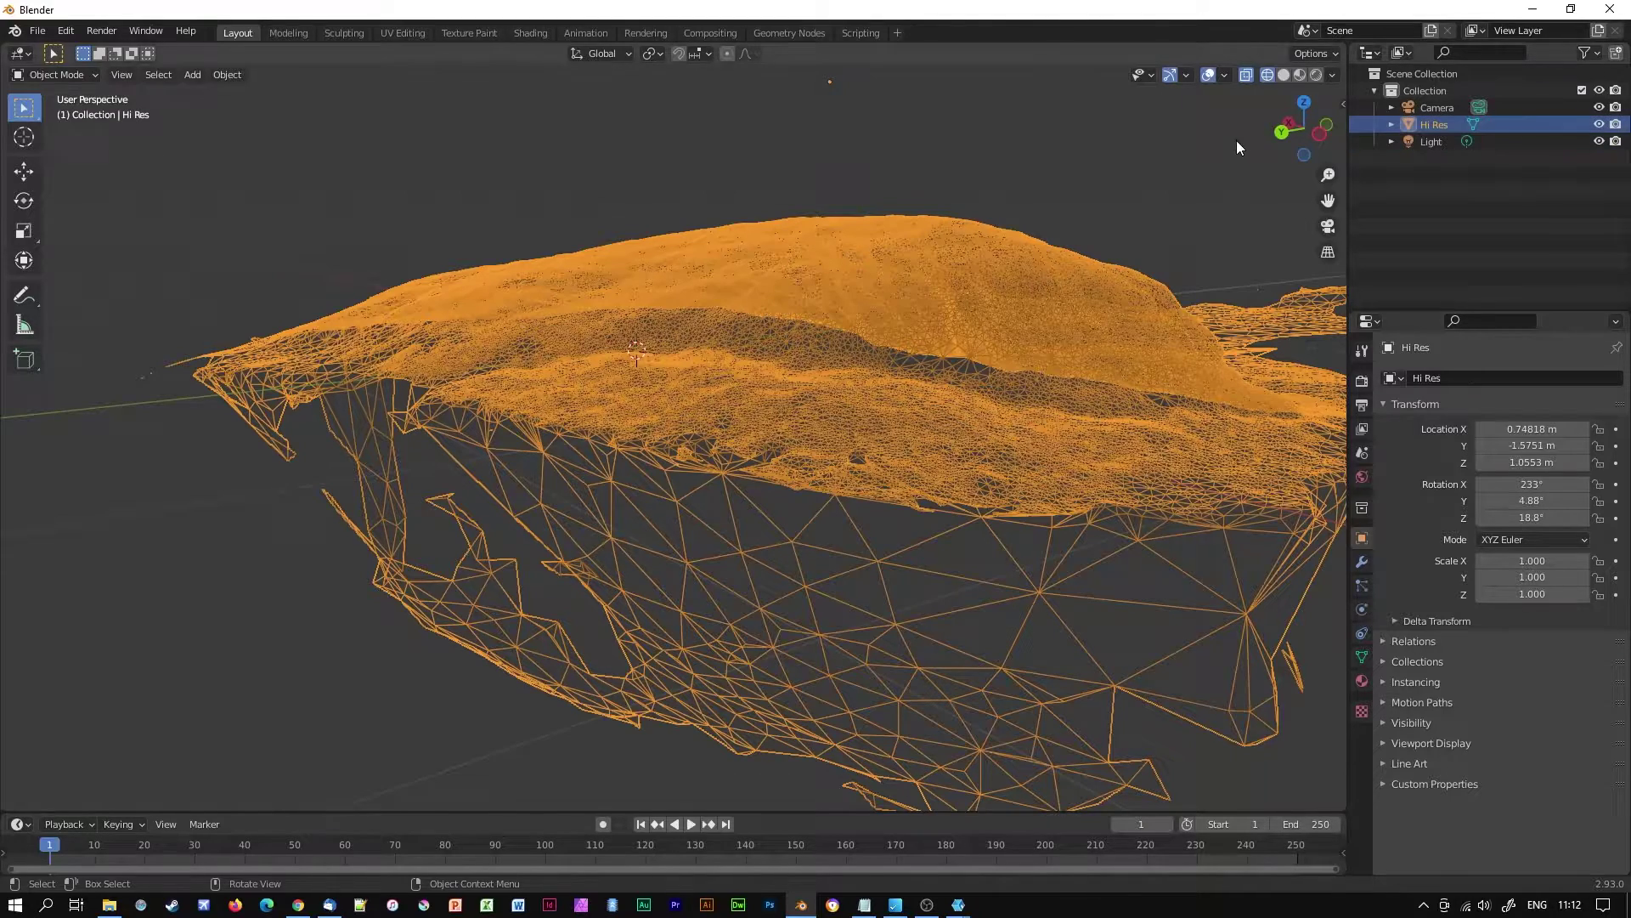
left_click(671, 202)
left_click(742, 289)
Export the Hi Res mesh as a Wavefront OBJ limited to the selection, overwriting dartmoor-rock.obj in the Dart1 folder
left_click(38, 31)
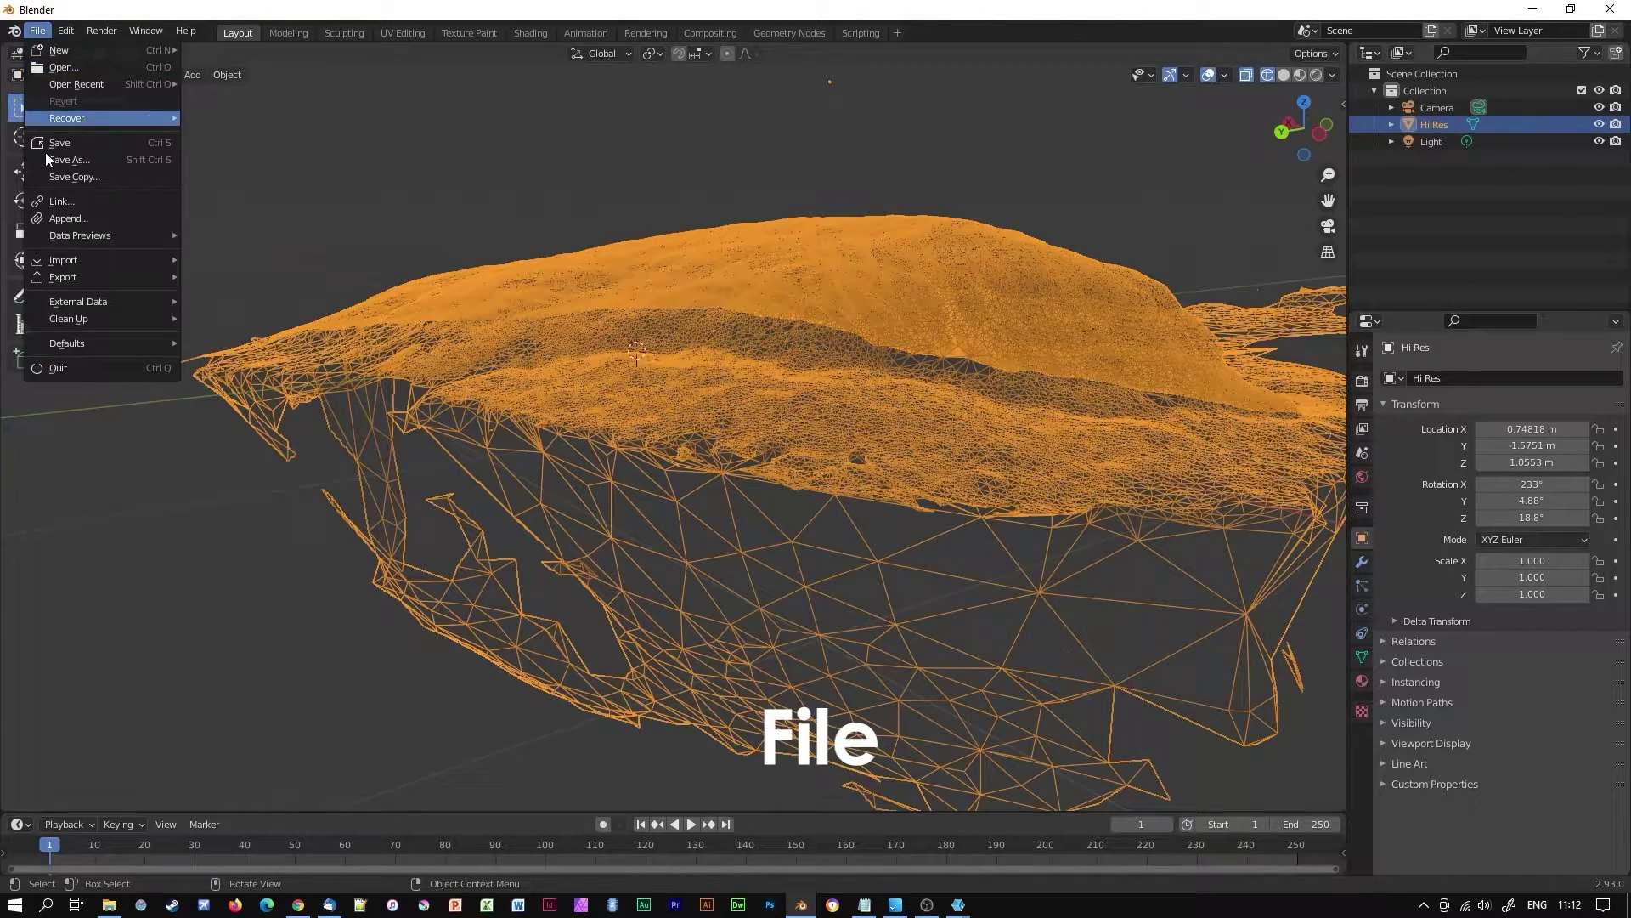
mouse_move(66, 276)
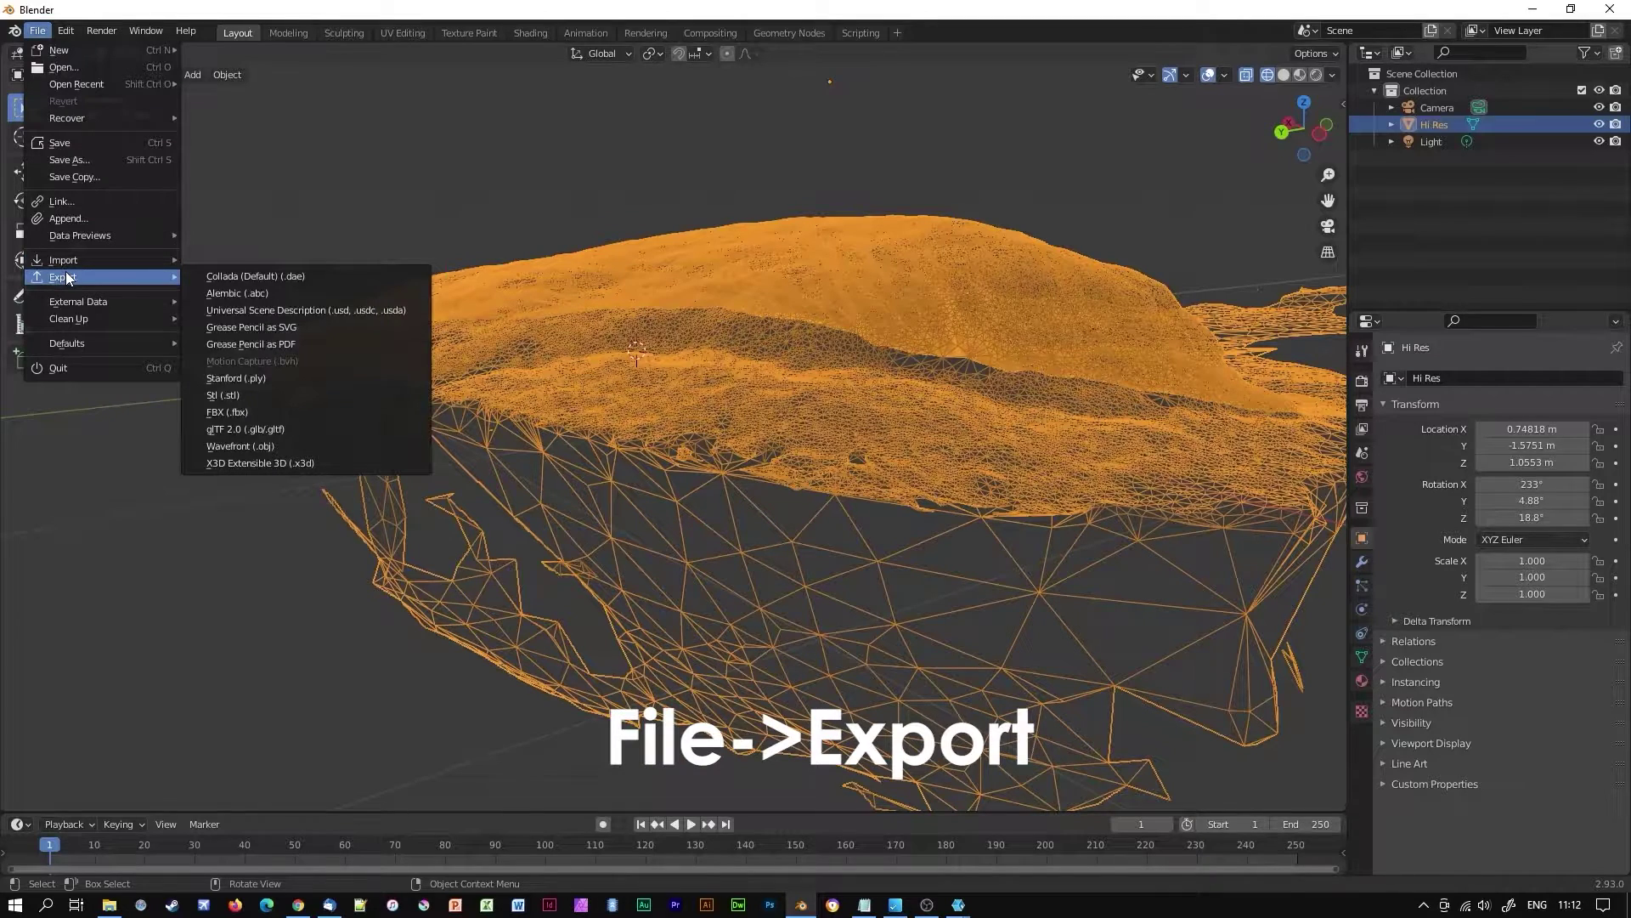
left_click(269, 447)
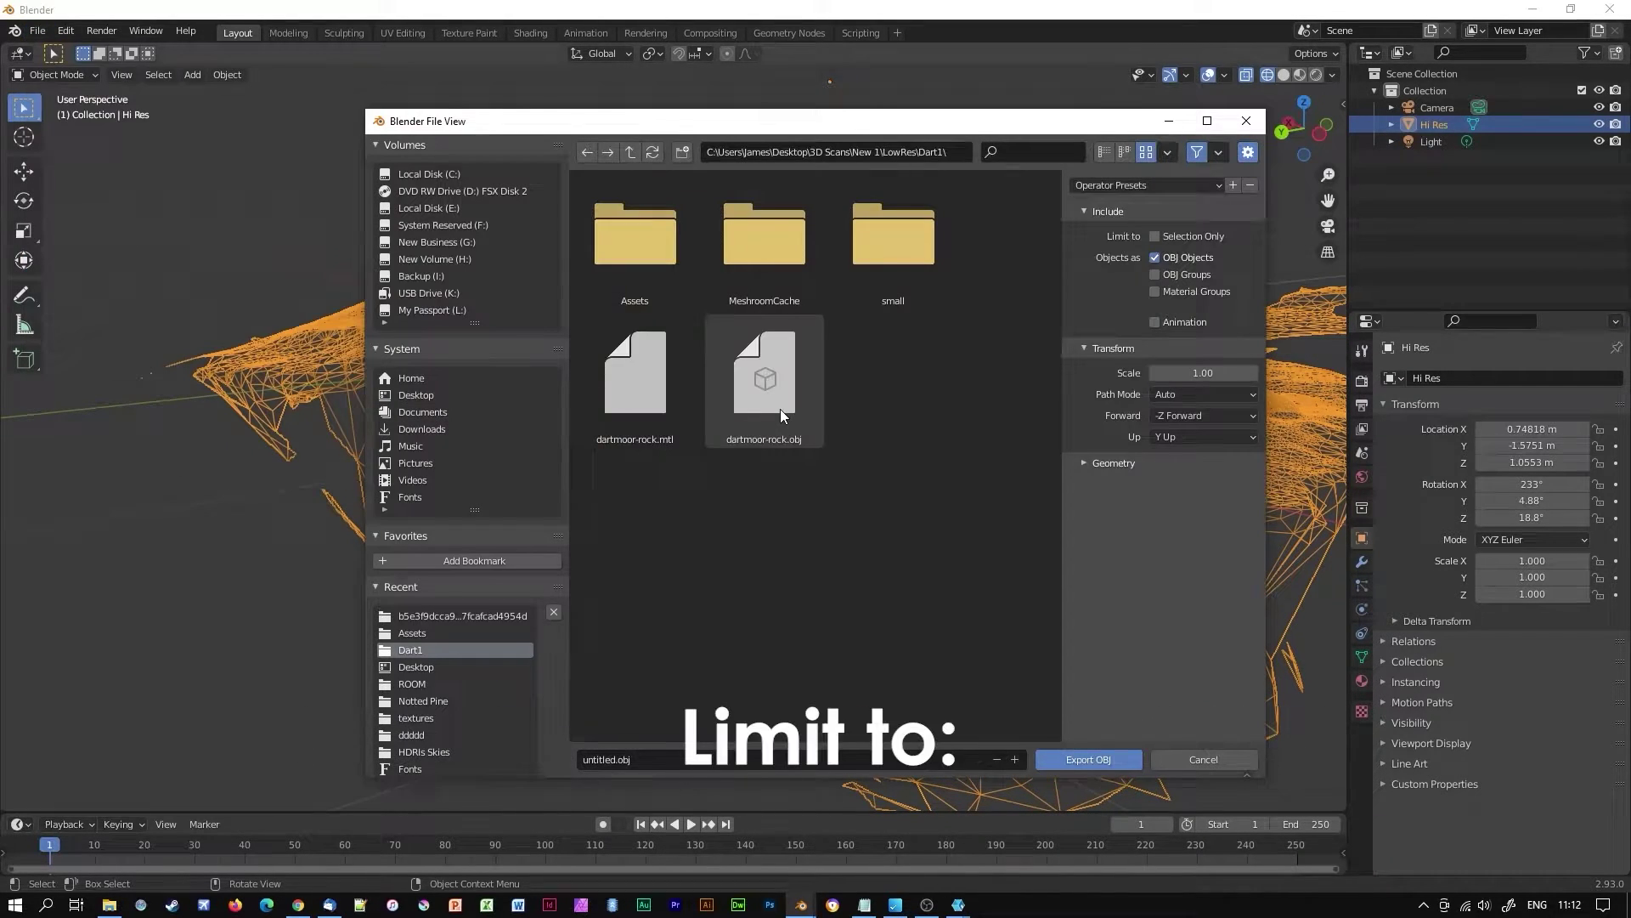
left_click(780, 409)
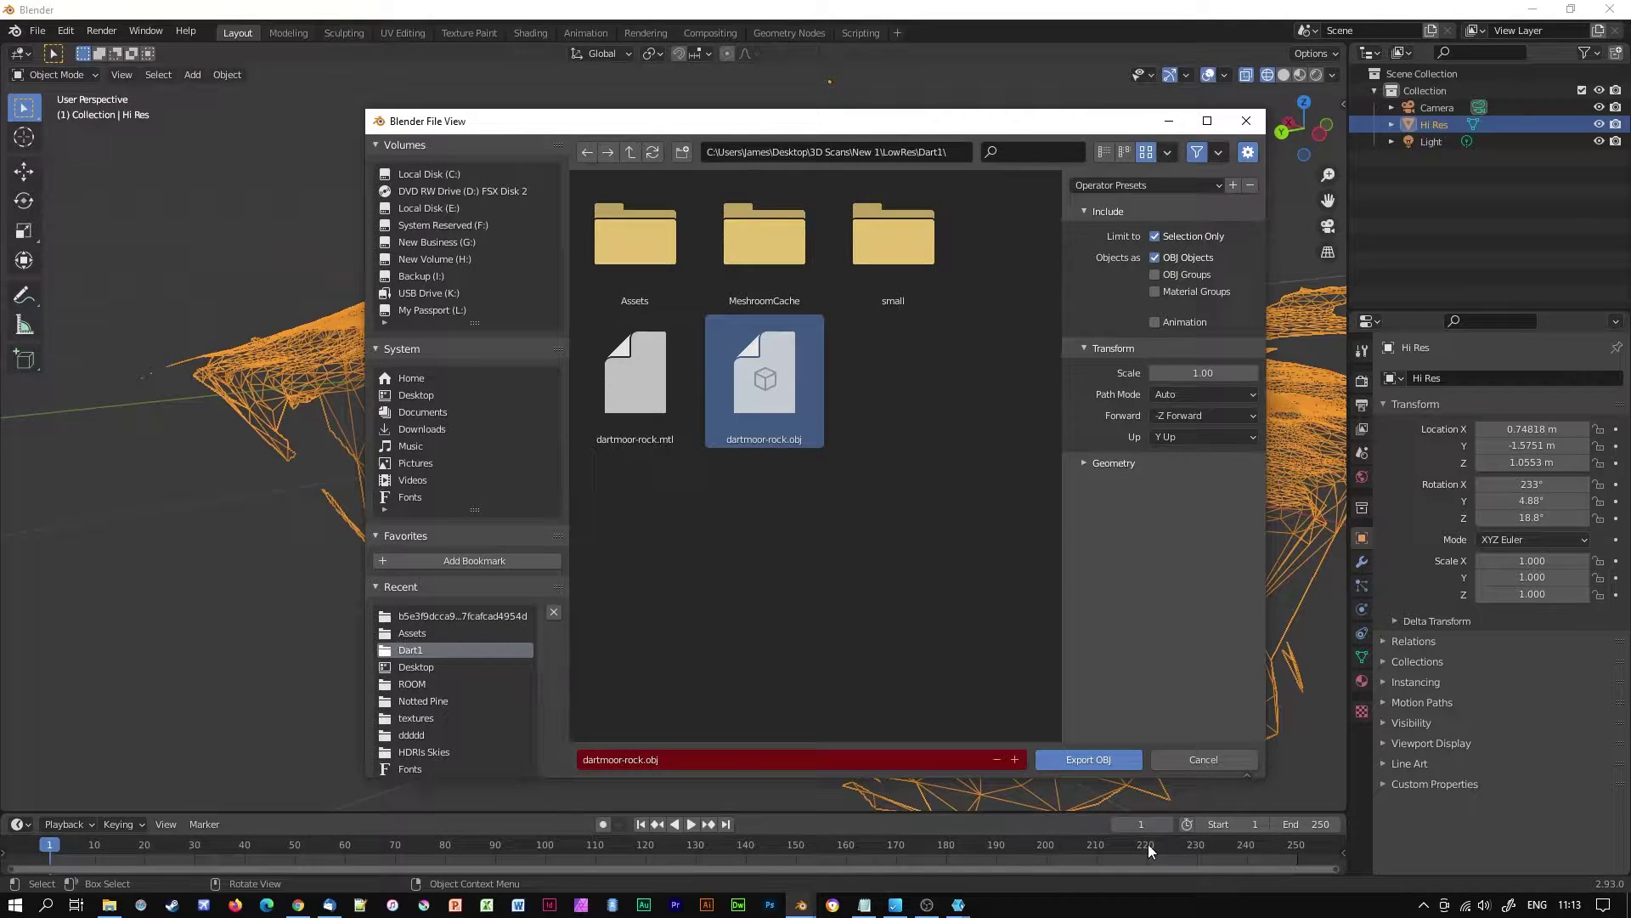
left_click(1113, 758)
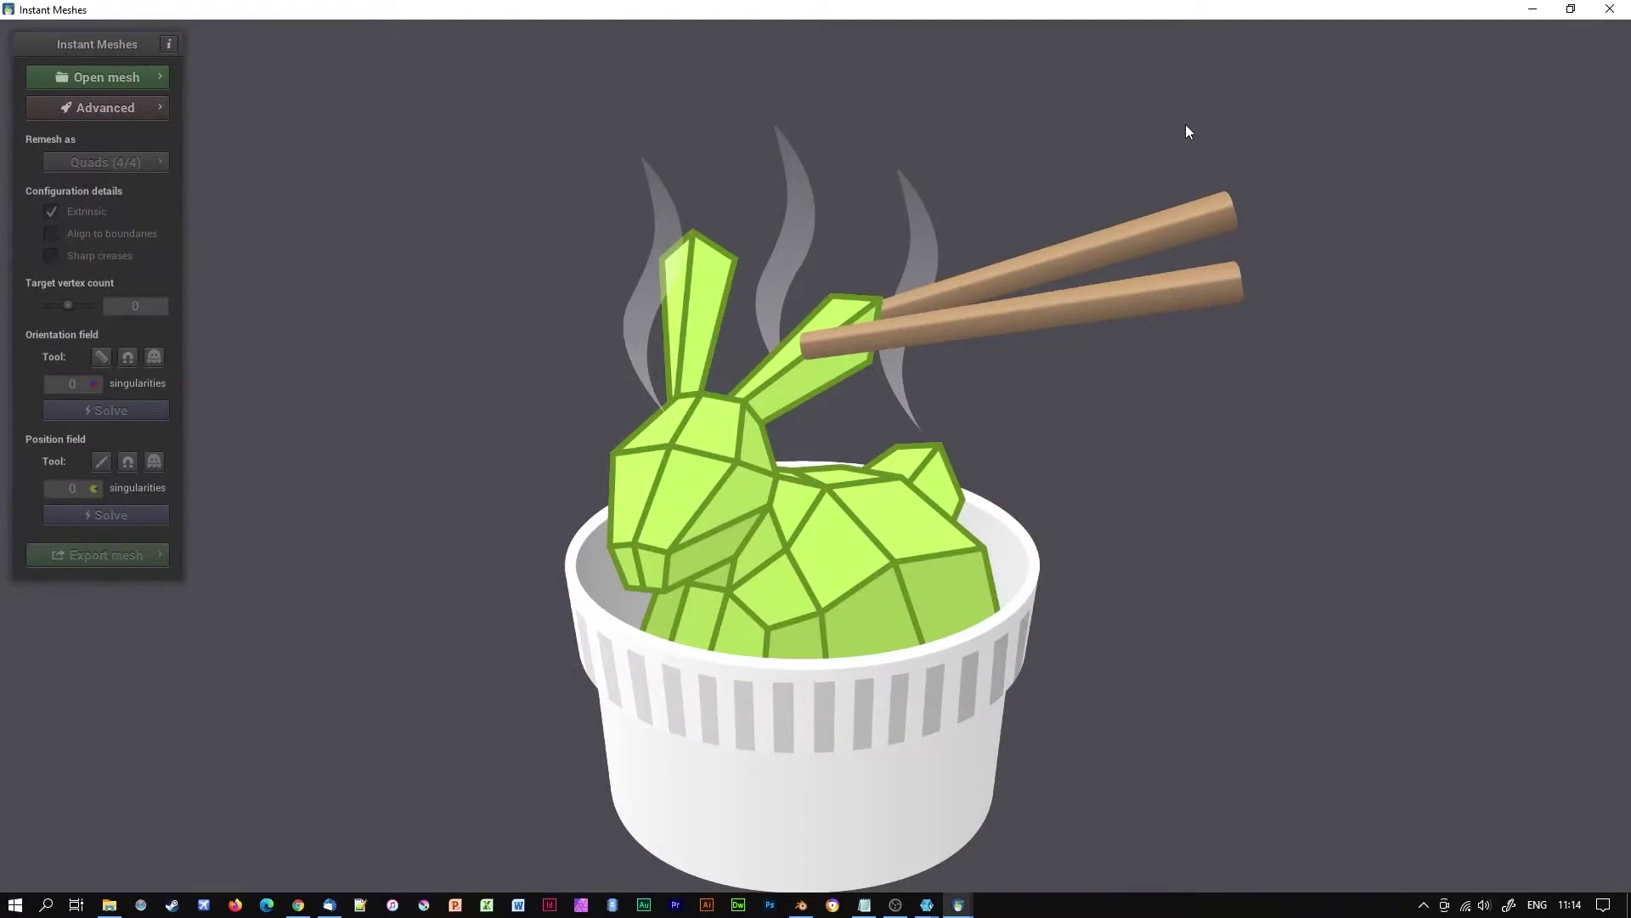
In Instant Meshes, open the dartmoor-rock.obj mesh from the Dart1 folder
left_click(92, 78)
left_click(230, 87)
left_click(472, 152)
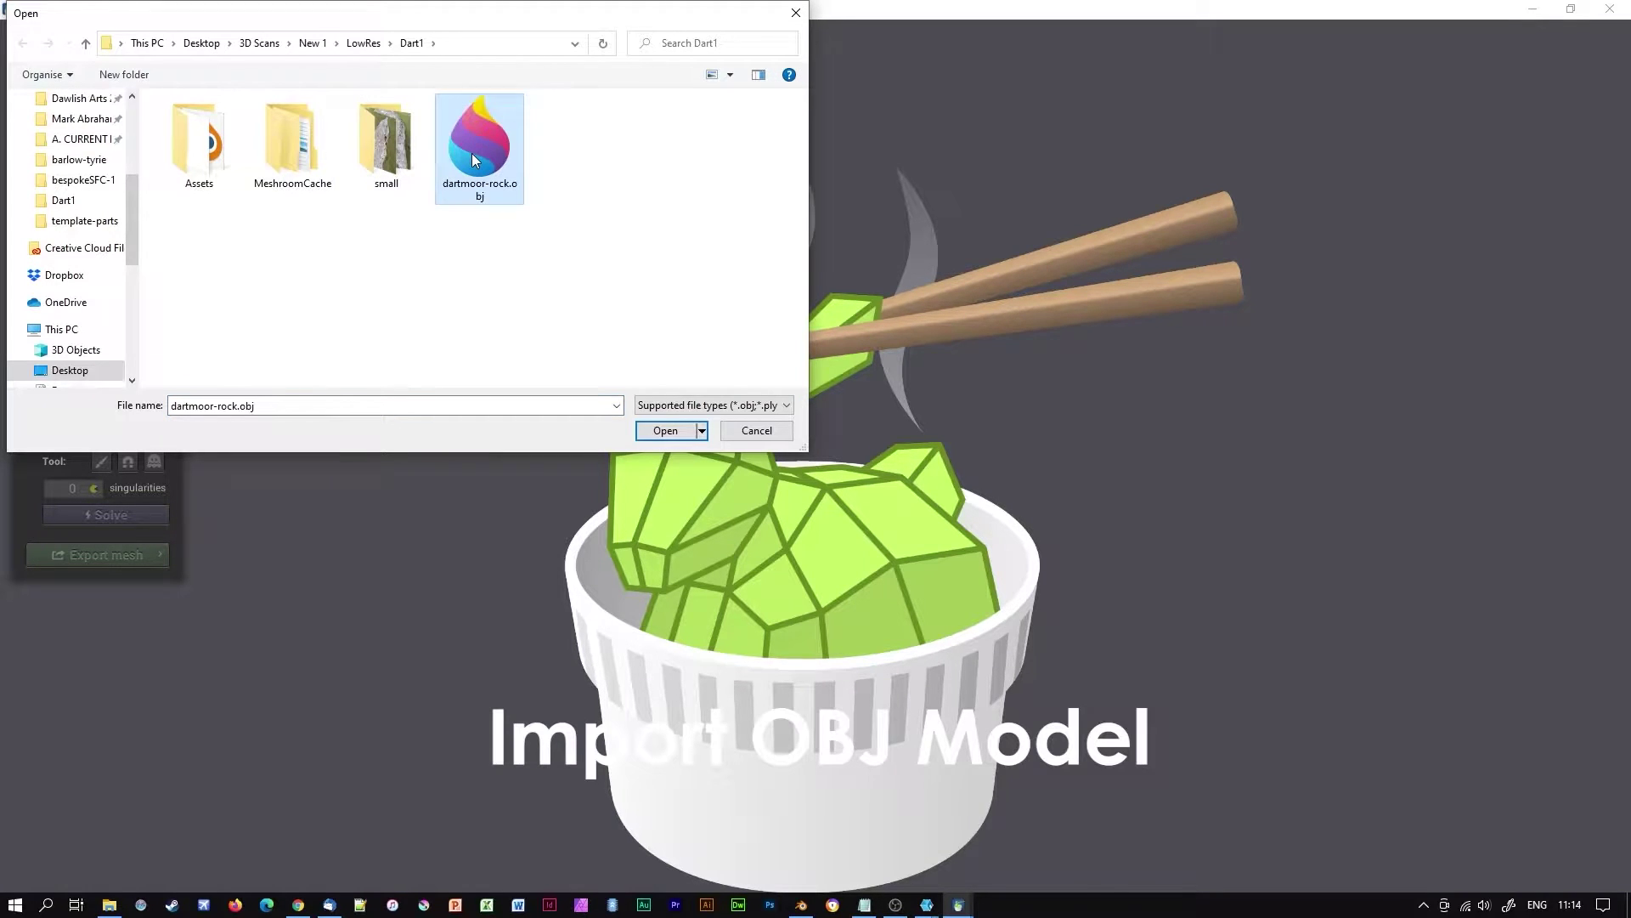
left_click(667, 425)
Set the target vertex count to about 2.47K and solve the orientation field
left_click_drag(768, 568, 1007, 488)
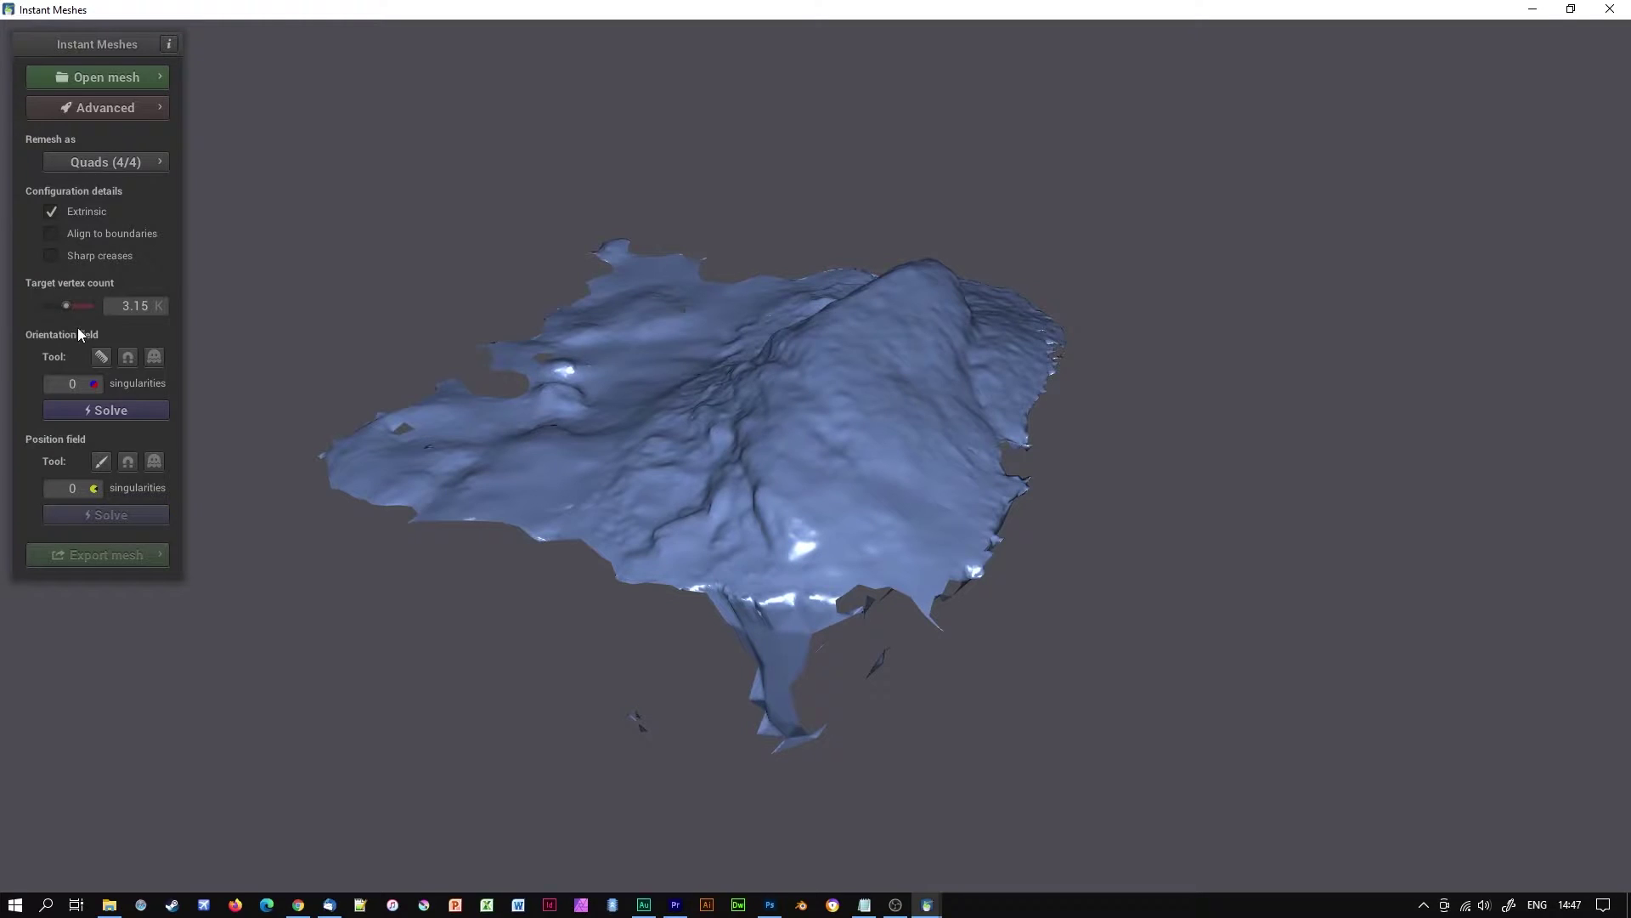
left_click_drag(67, 305, 65, 304)
left_click(94, 407)
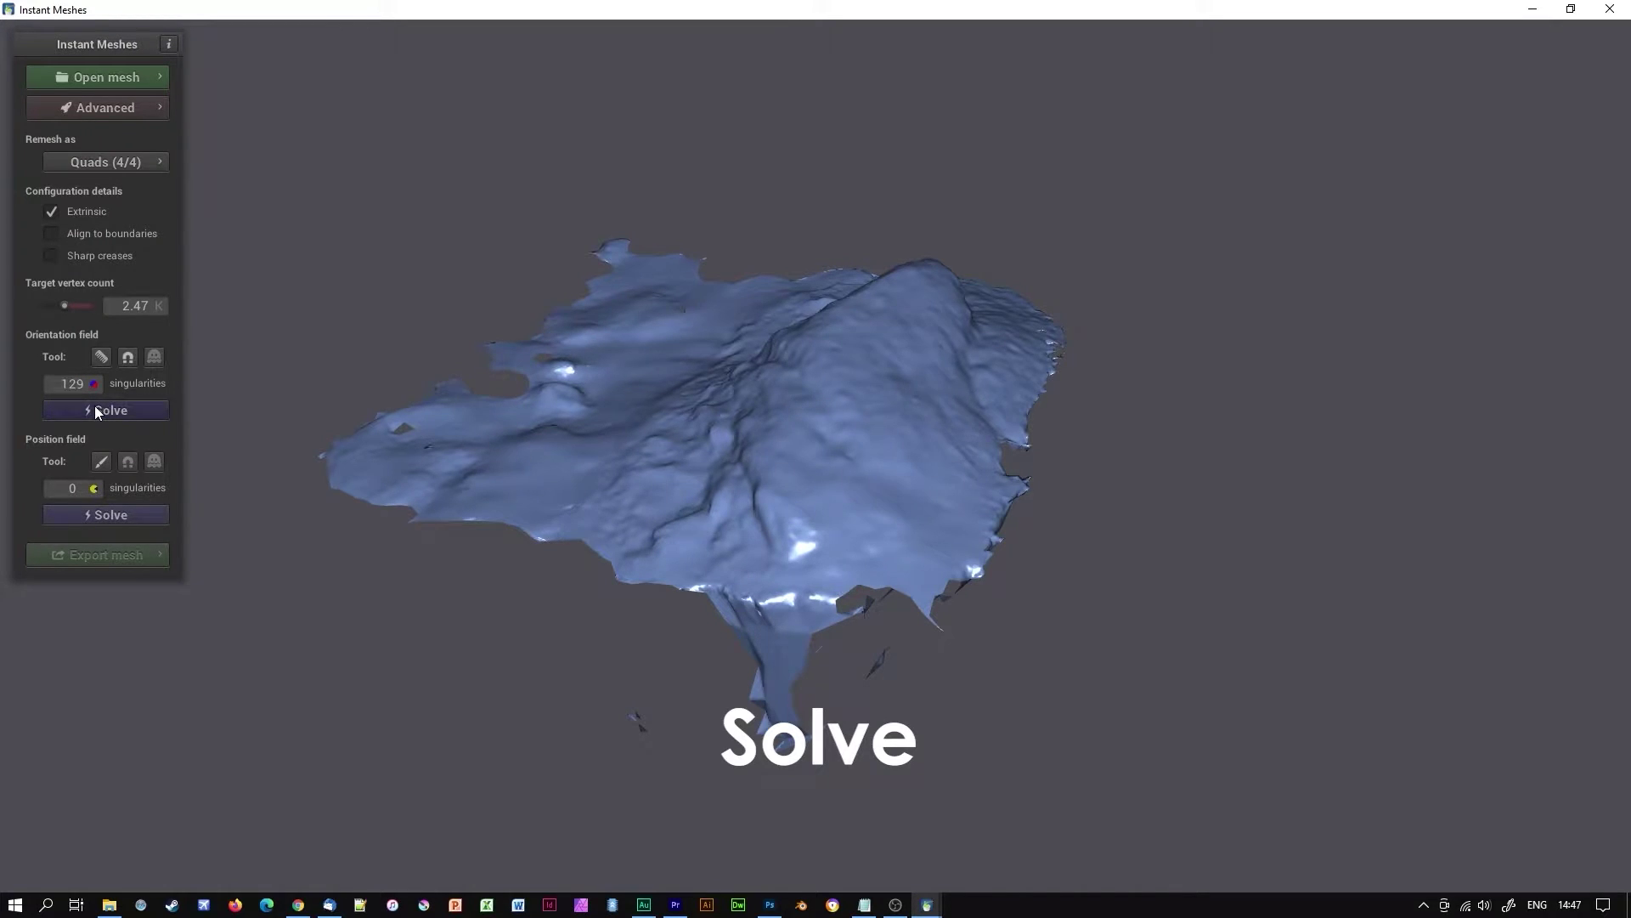
Draw Orientation Comb strokes along the rock's base and ridges, and solve the orientation field again
left_click(101, 357)
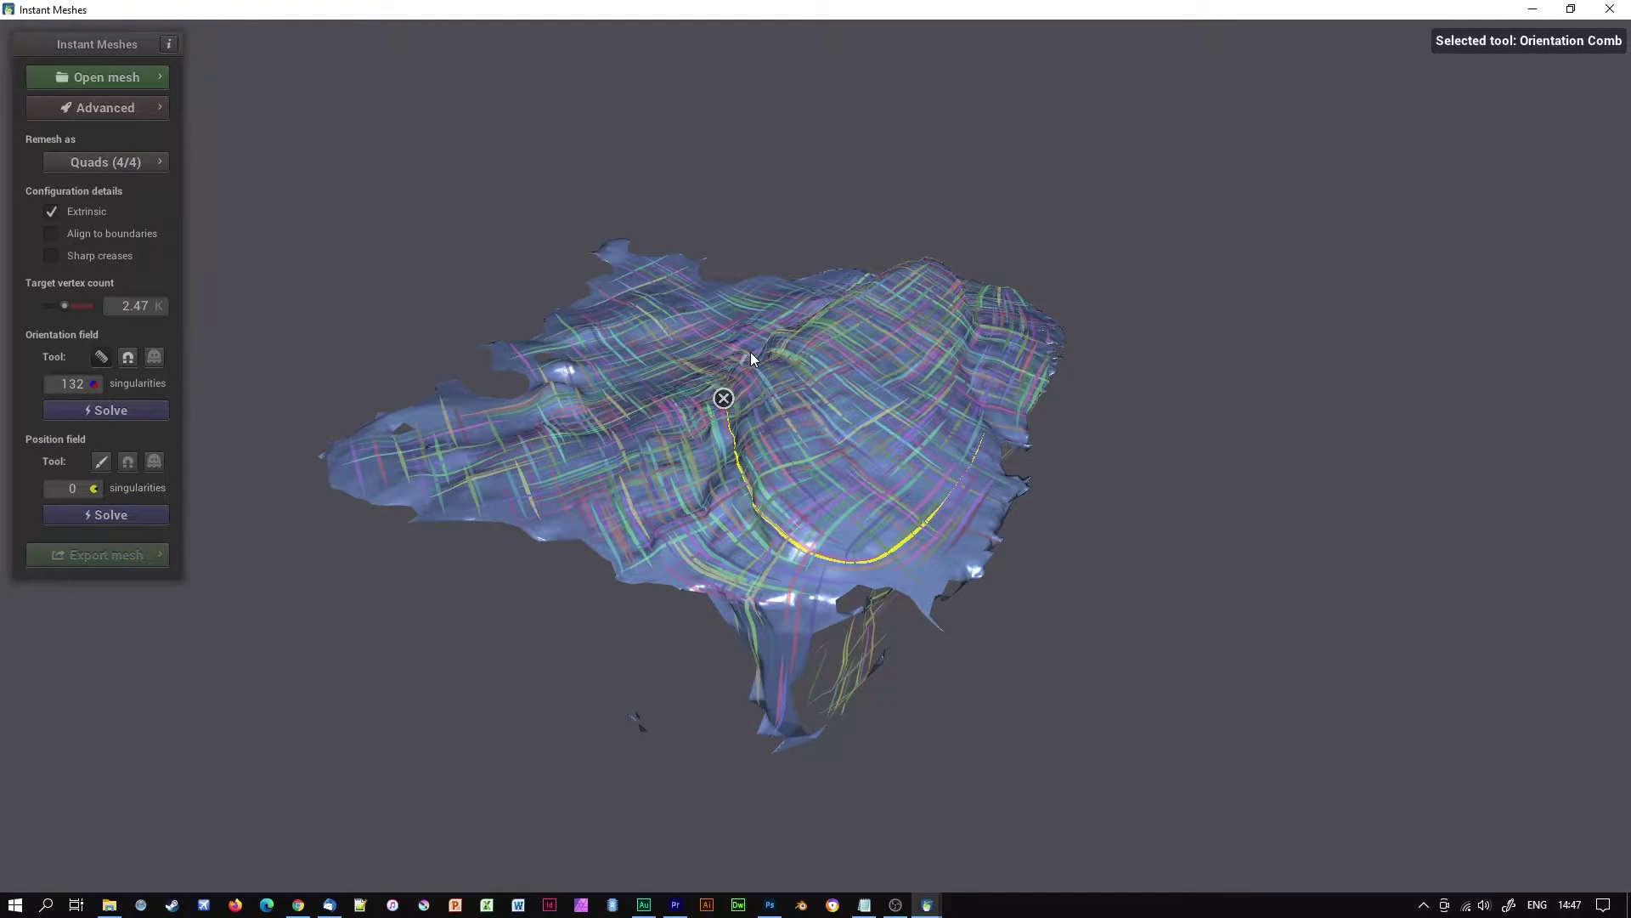
left_click_drag(985, 318, 980, 379)
left_click(109, 410)
Solve the position field and extract a pure quad mesh with 1 smoothing iteration
left_click(97, 517)
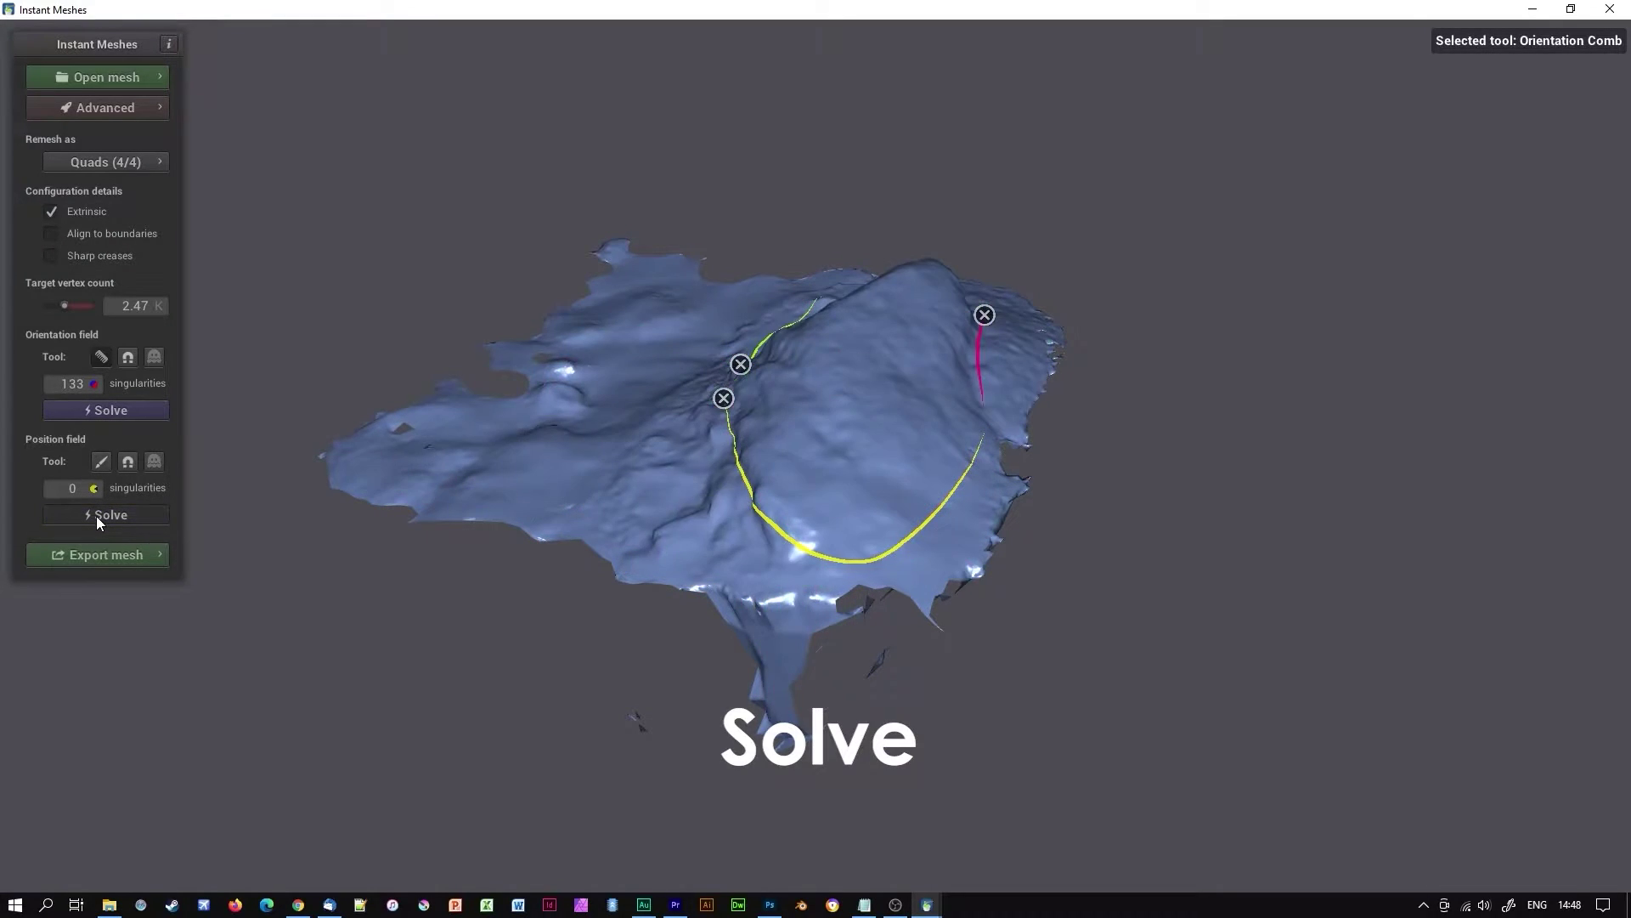
left_click(117, 561)
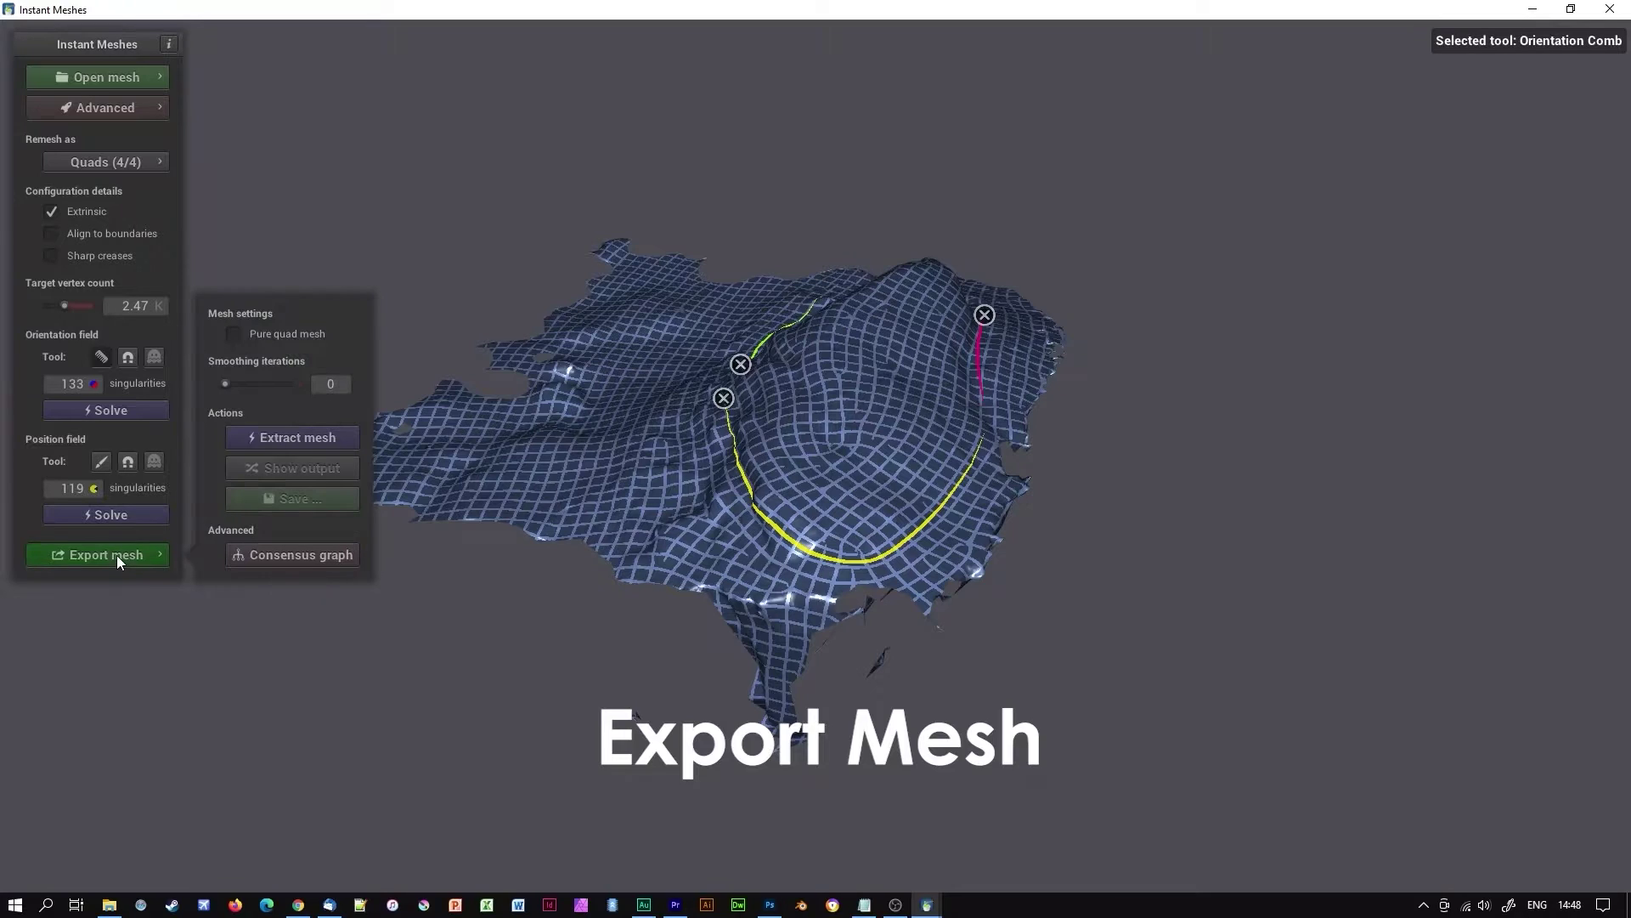
left_click(237, 334)
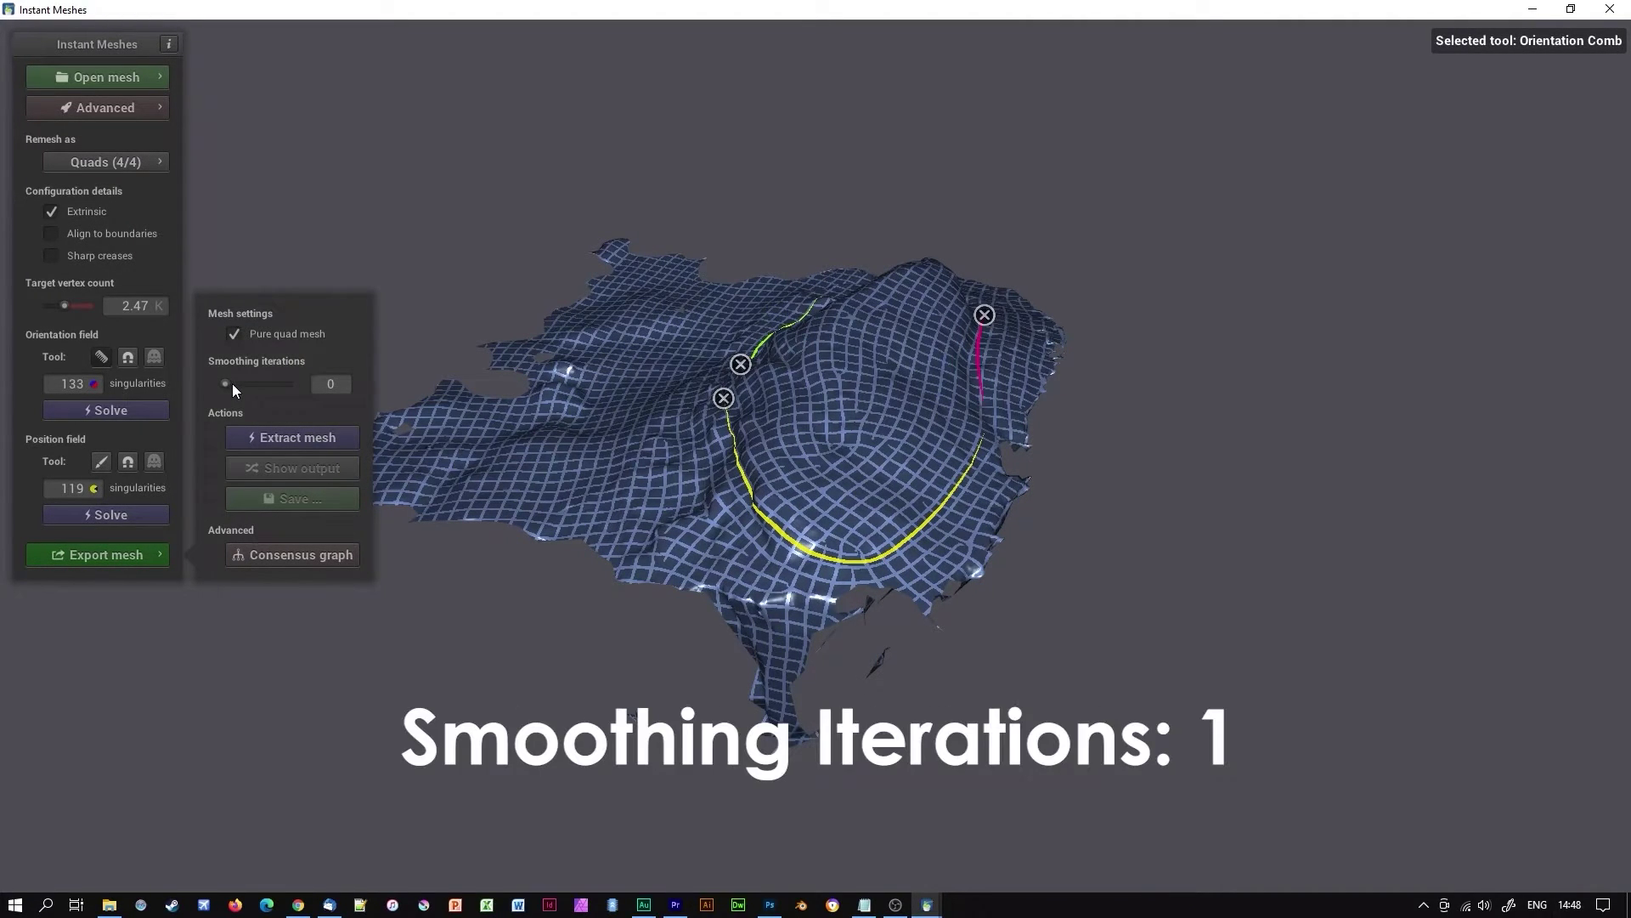
left_click_drag(220, 384, 233, 383)
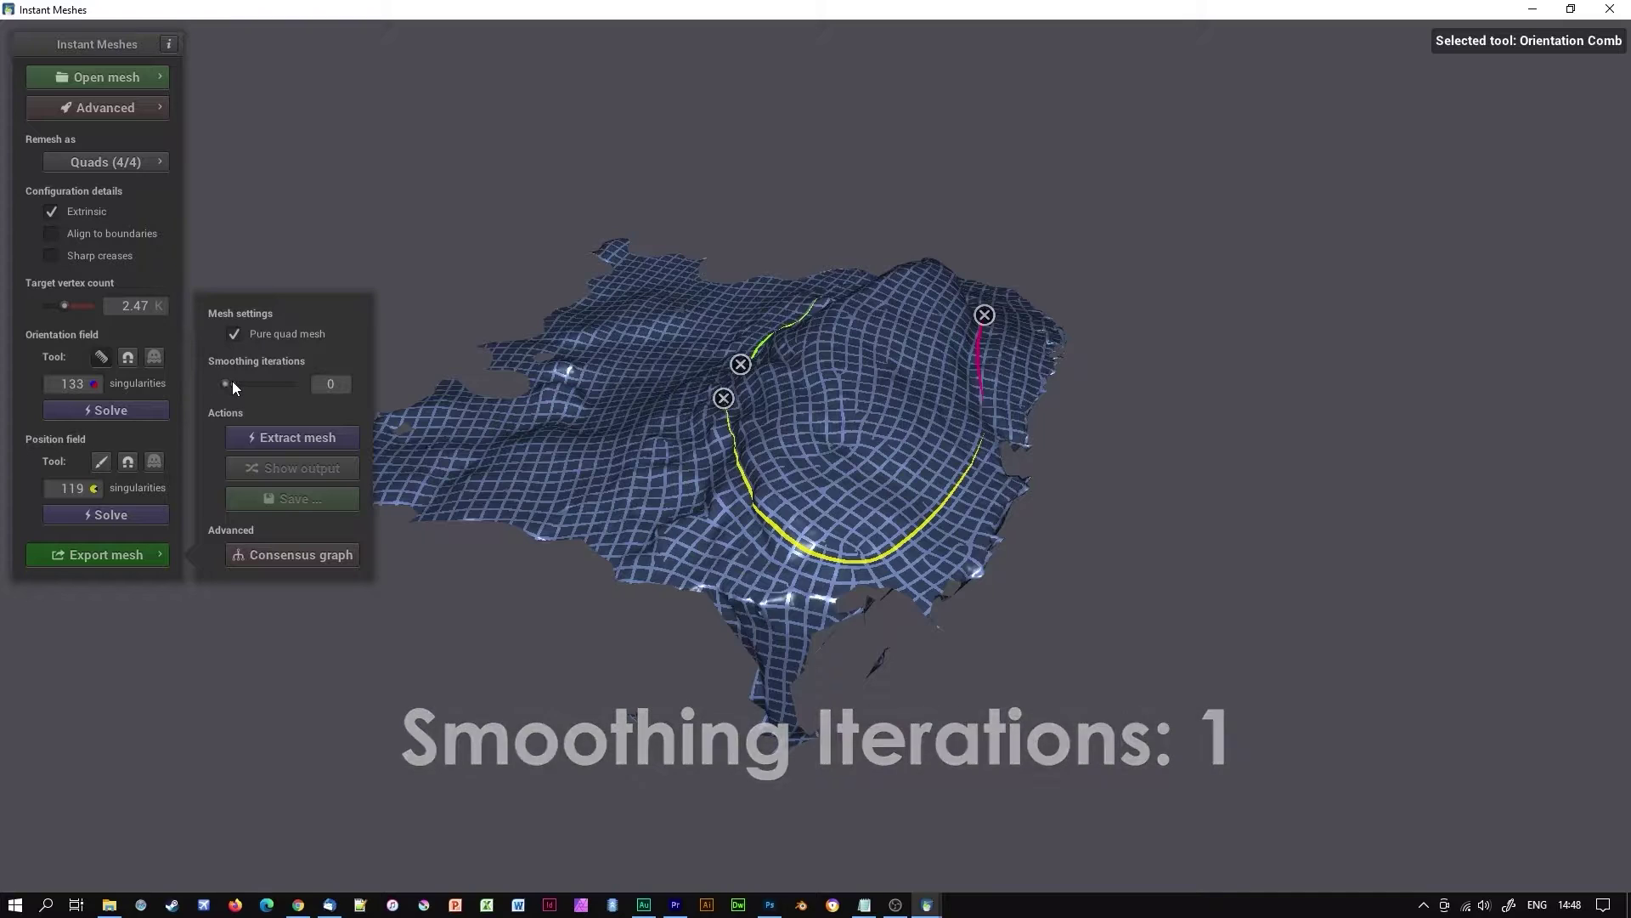
left_click(274, 448)
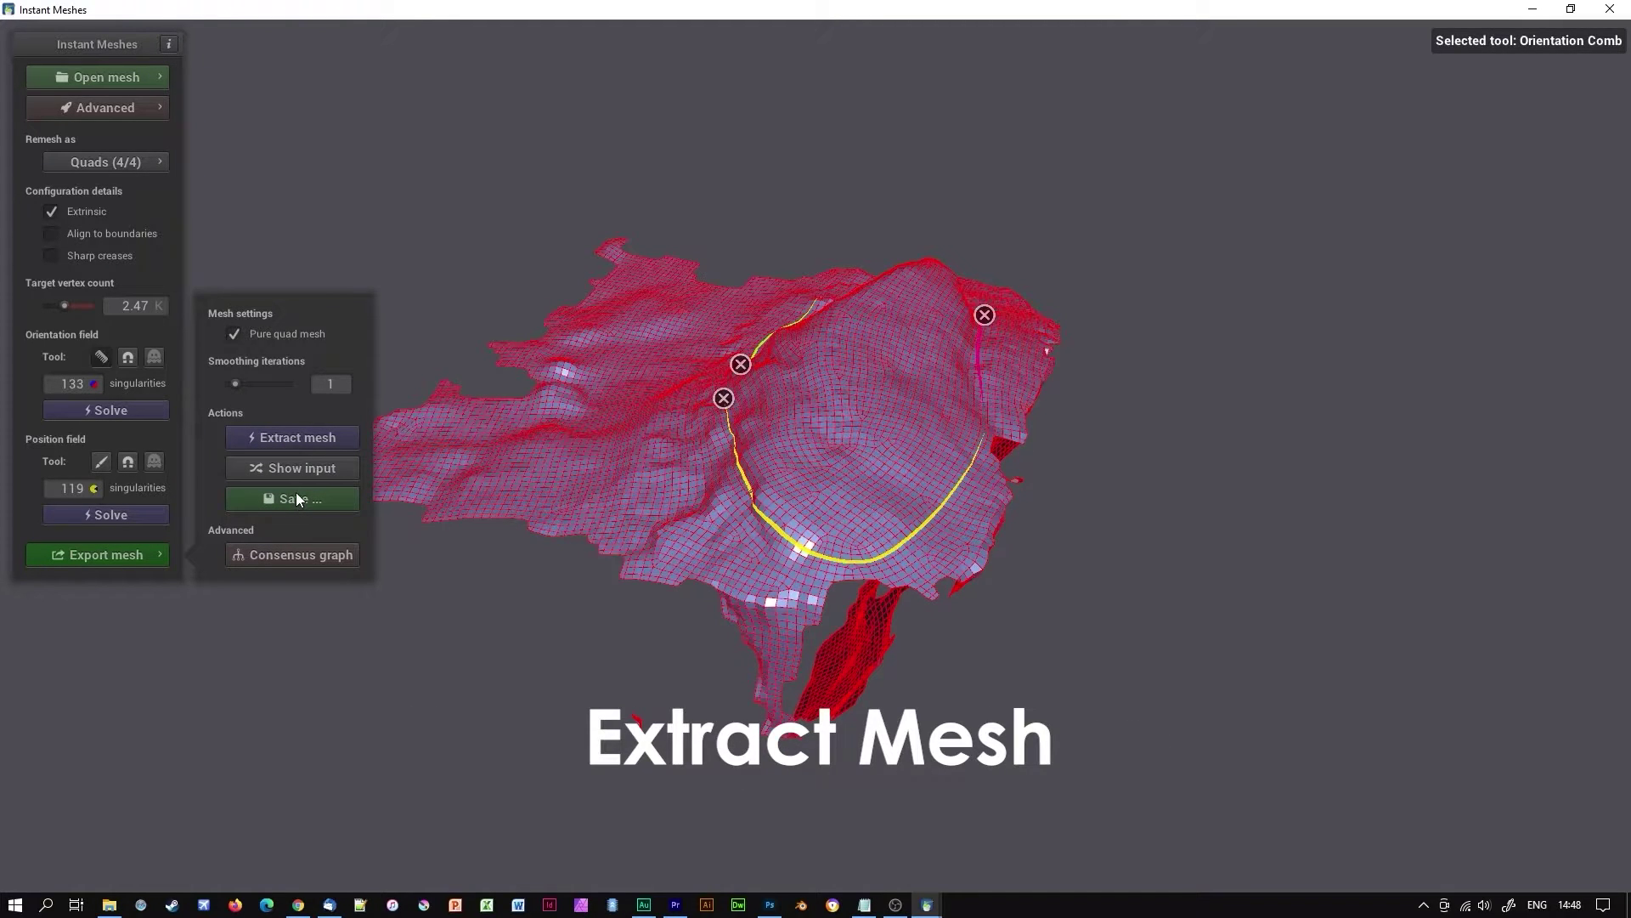
Save the extracted mesh over dartmoor-rock-low-res.obj in the Dart1 folder
left_click(295, 496)
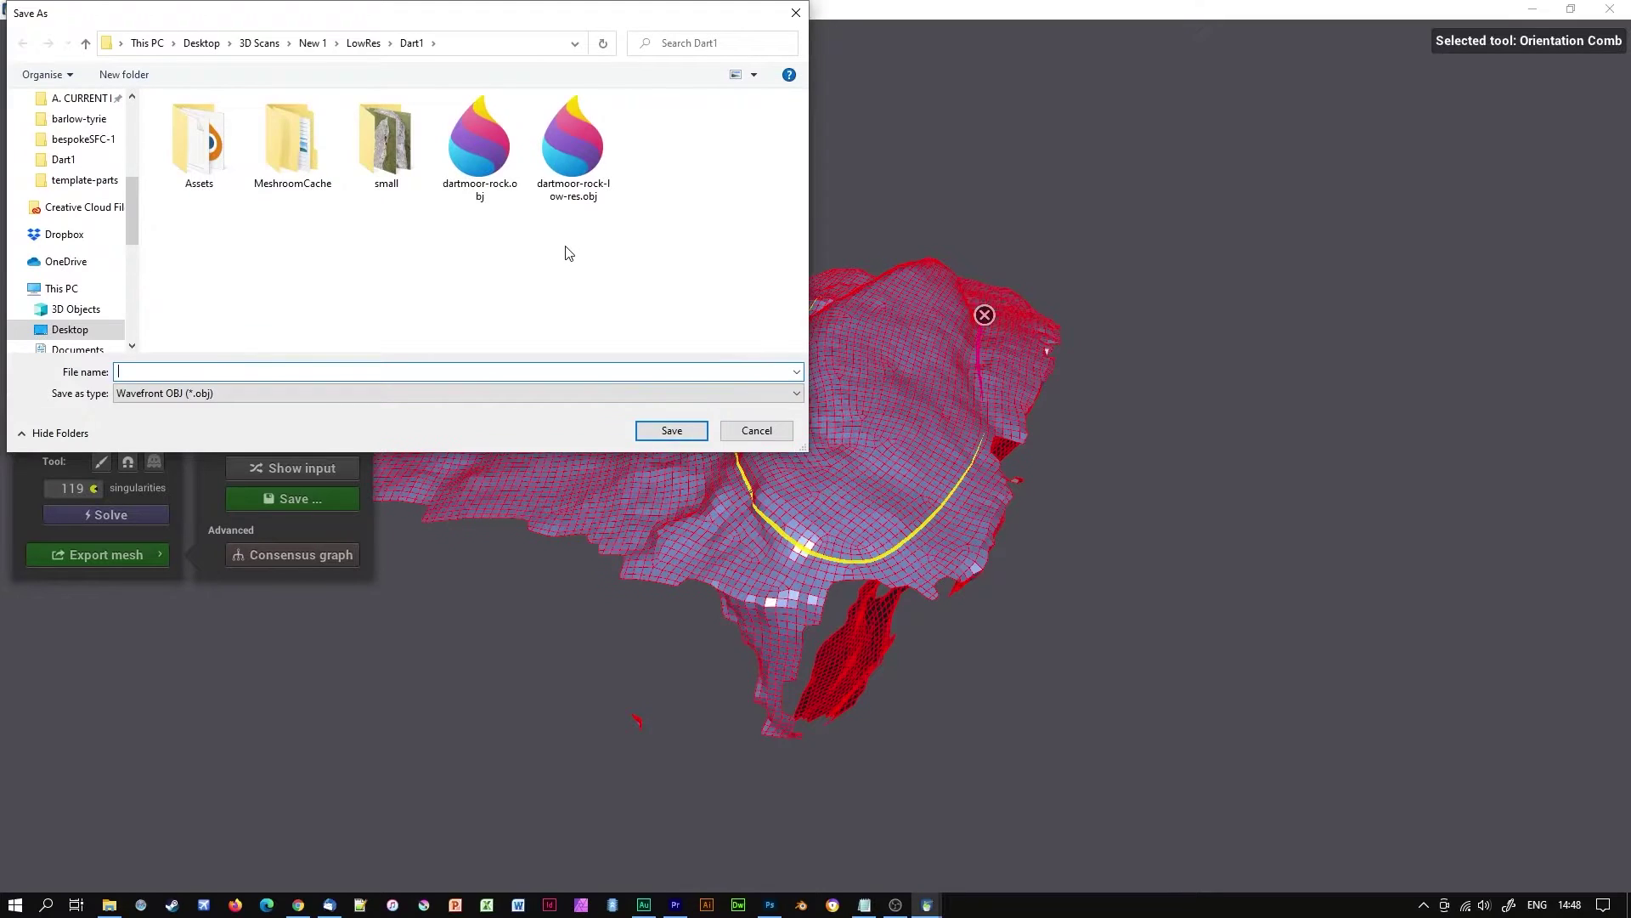
left_click(579, 158)
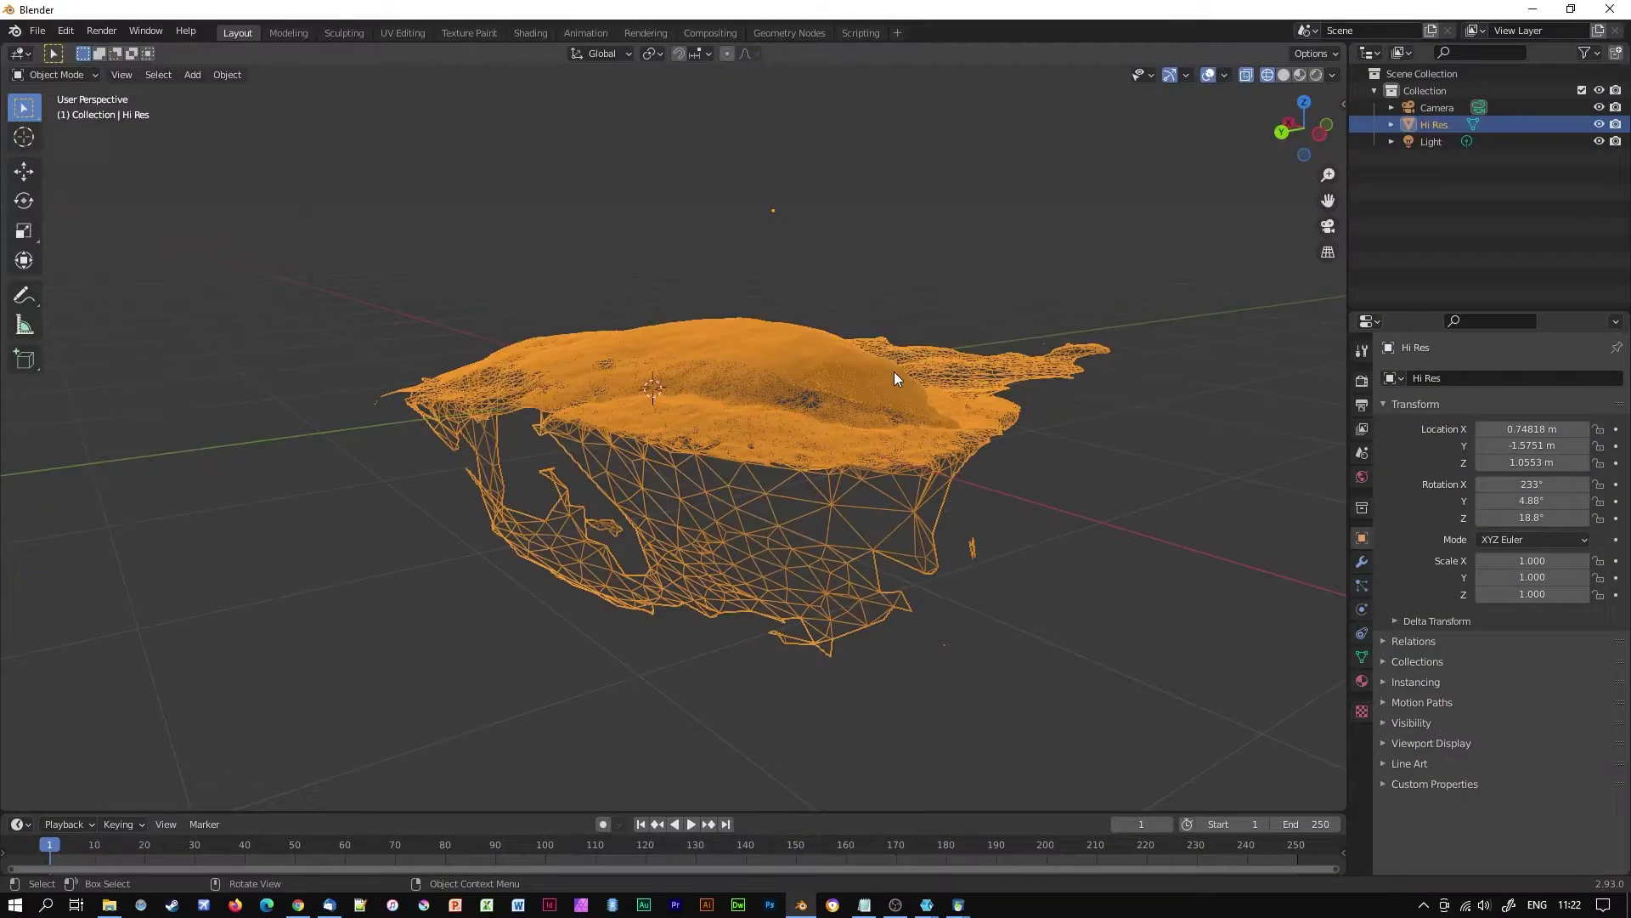
In Blender, import the Wavefront OBJ dartmoor-rock-low-res.obj from the Dart1 folder
left_click(37, 31)
mouse_move(64, 267)
left_click(222, 401)
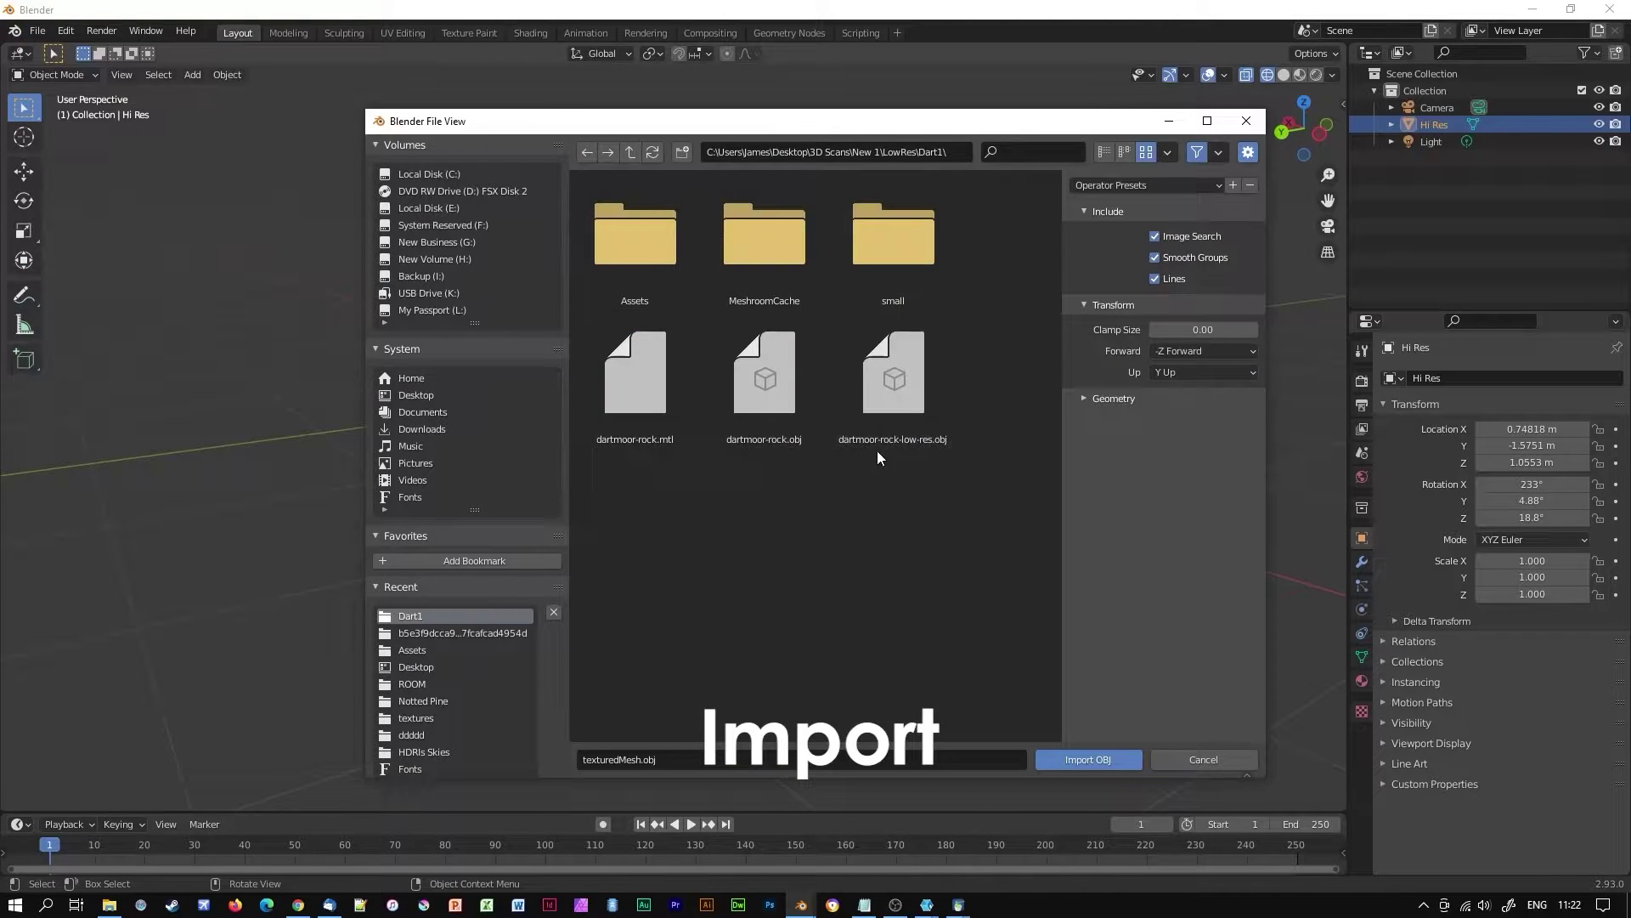
double_click(893, 381)
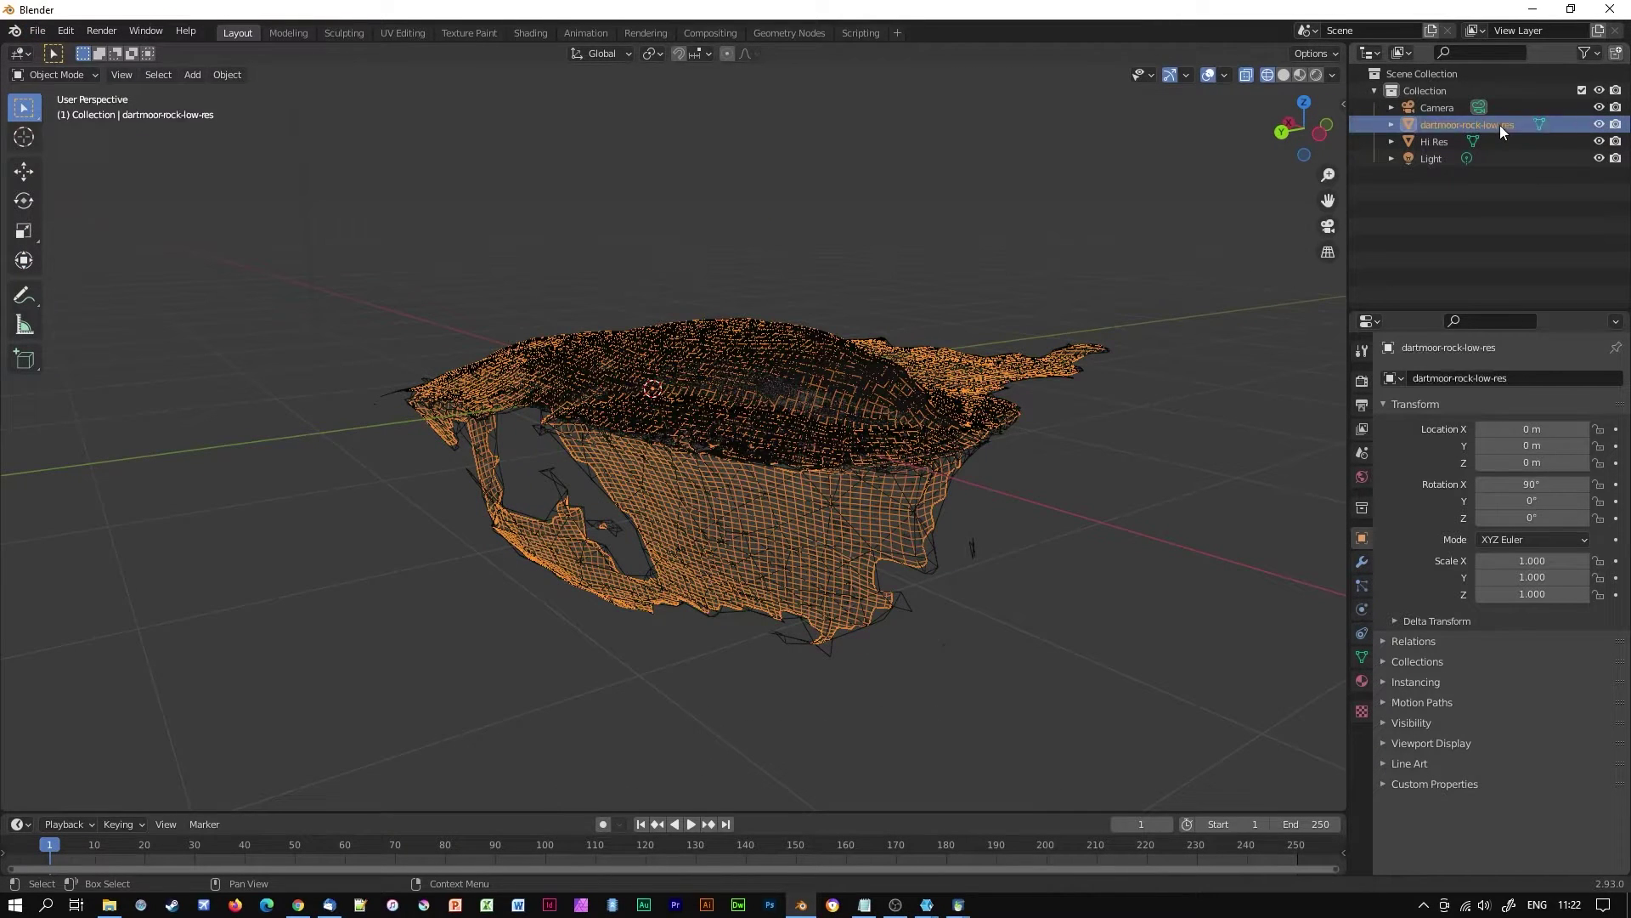
Rename the imported mesh Low Res, then hide the Hi Res mesh and show the viewport in solid shading
double_click(1501, 125)
type("Low R")
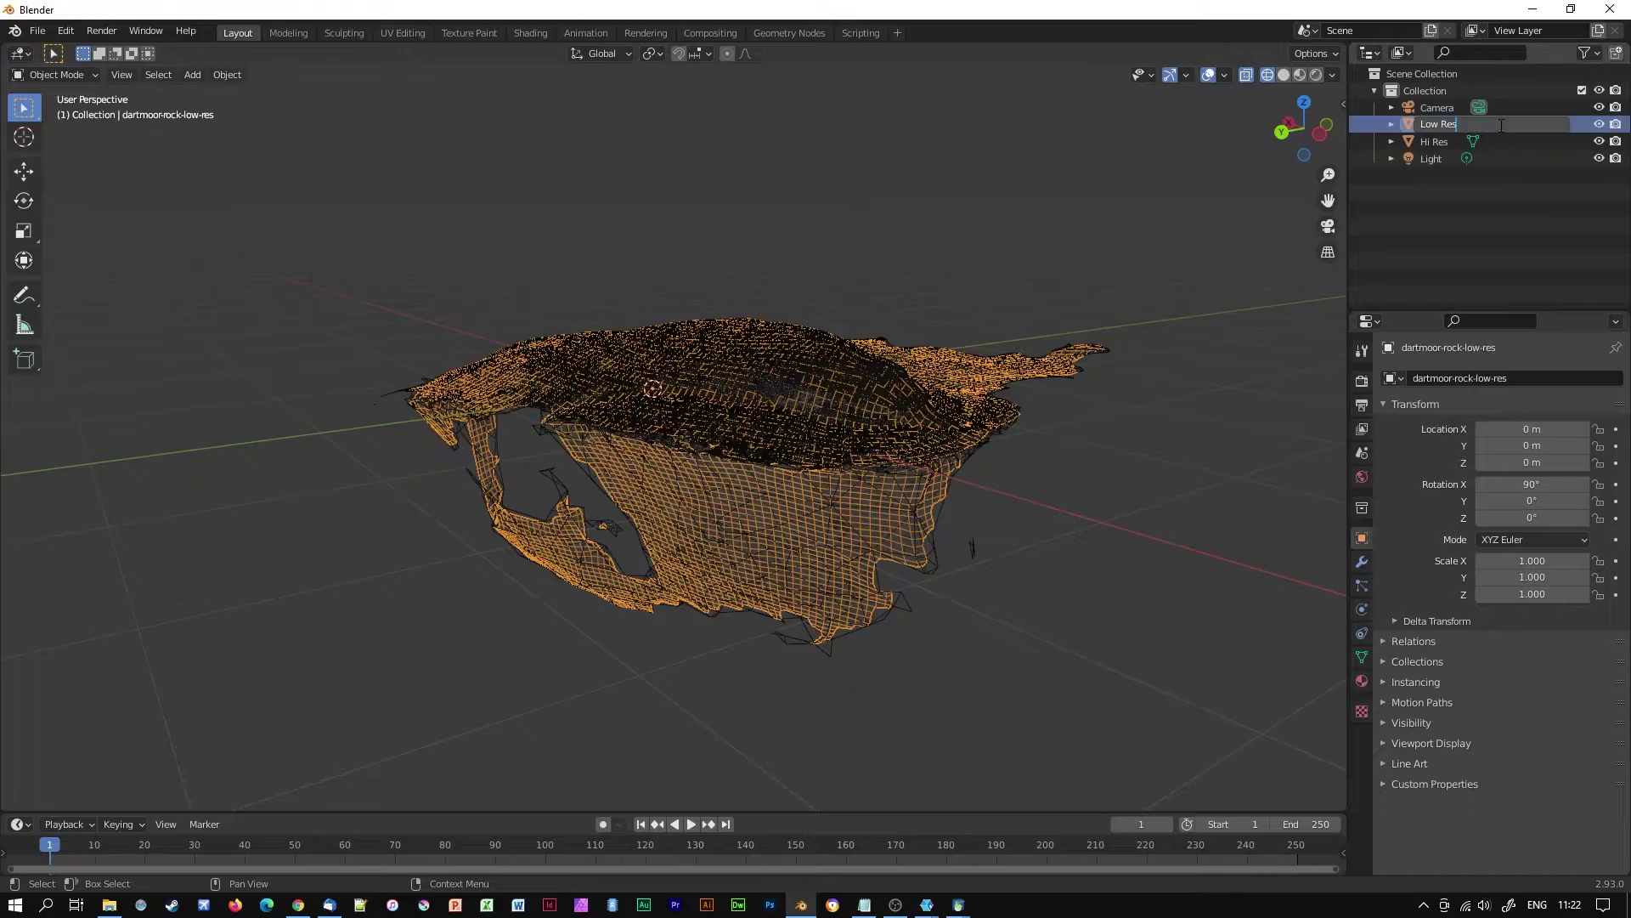
key("Return")
left_click(1599, 124)
middle_click_drag(680, 425, 661, 340)
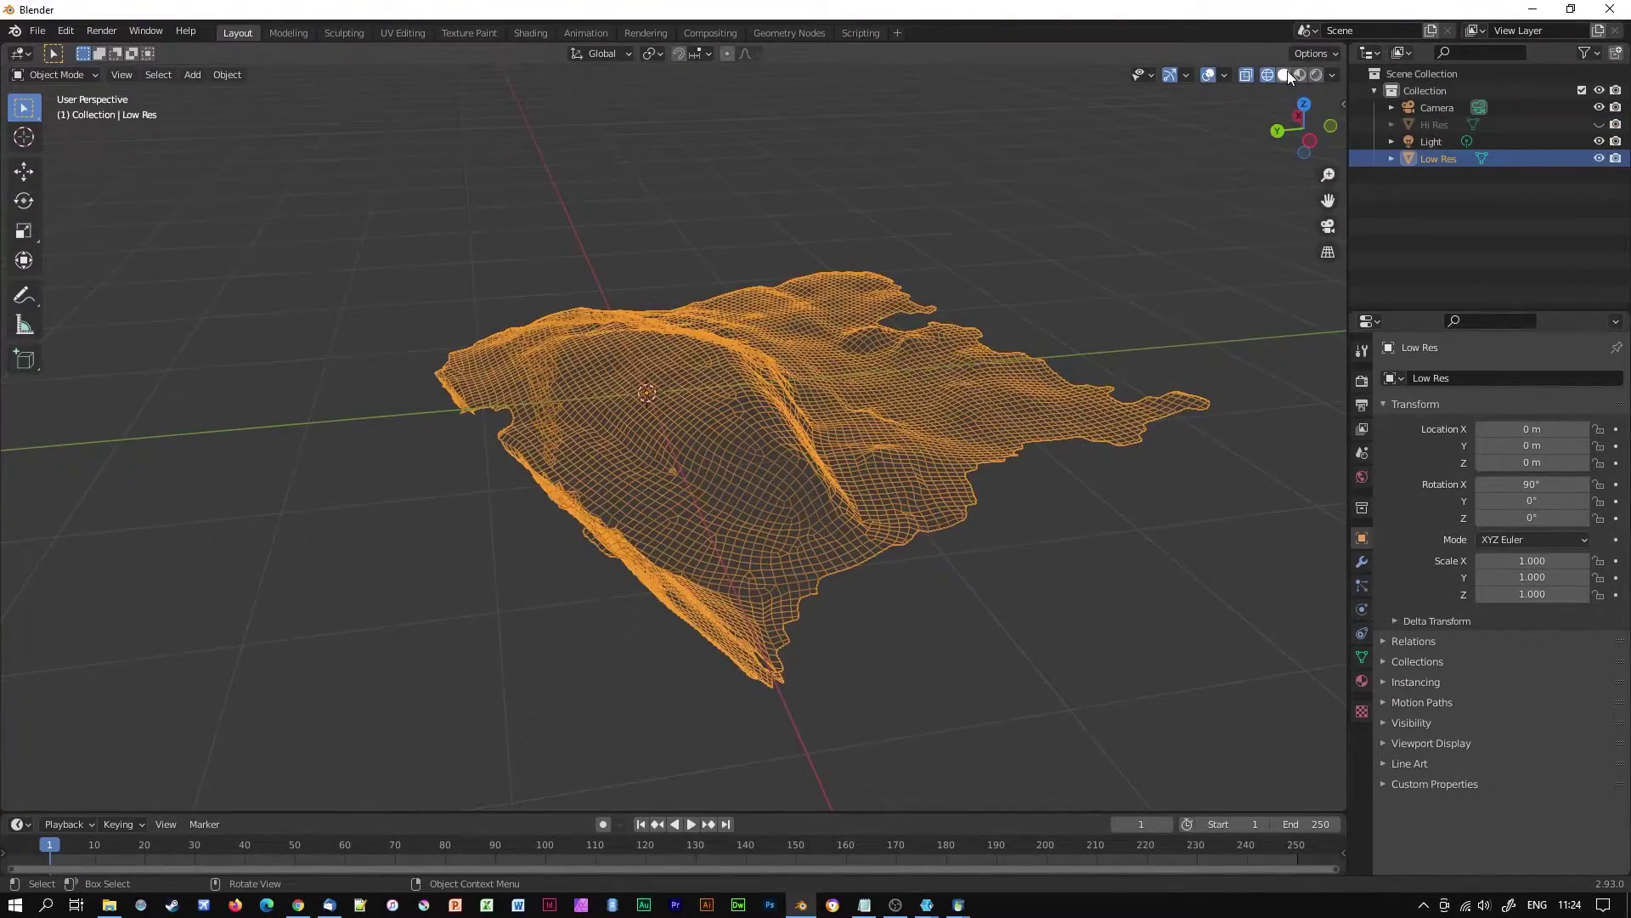
left_click(1285, 75)
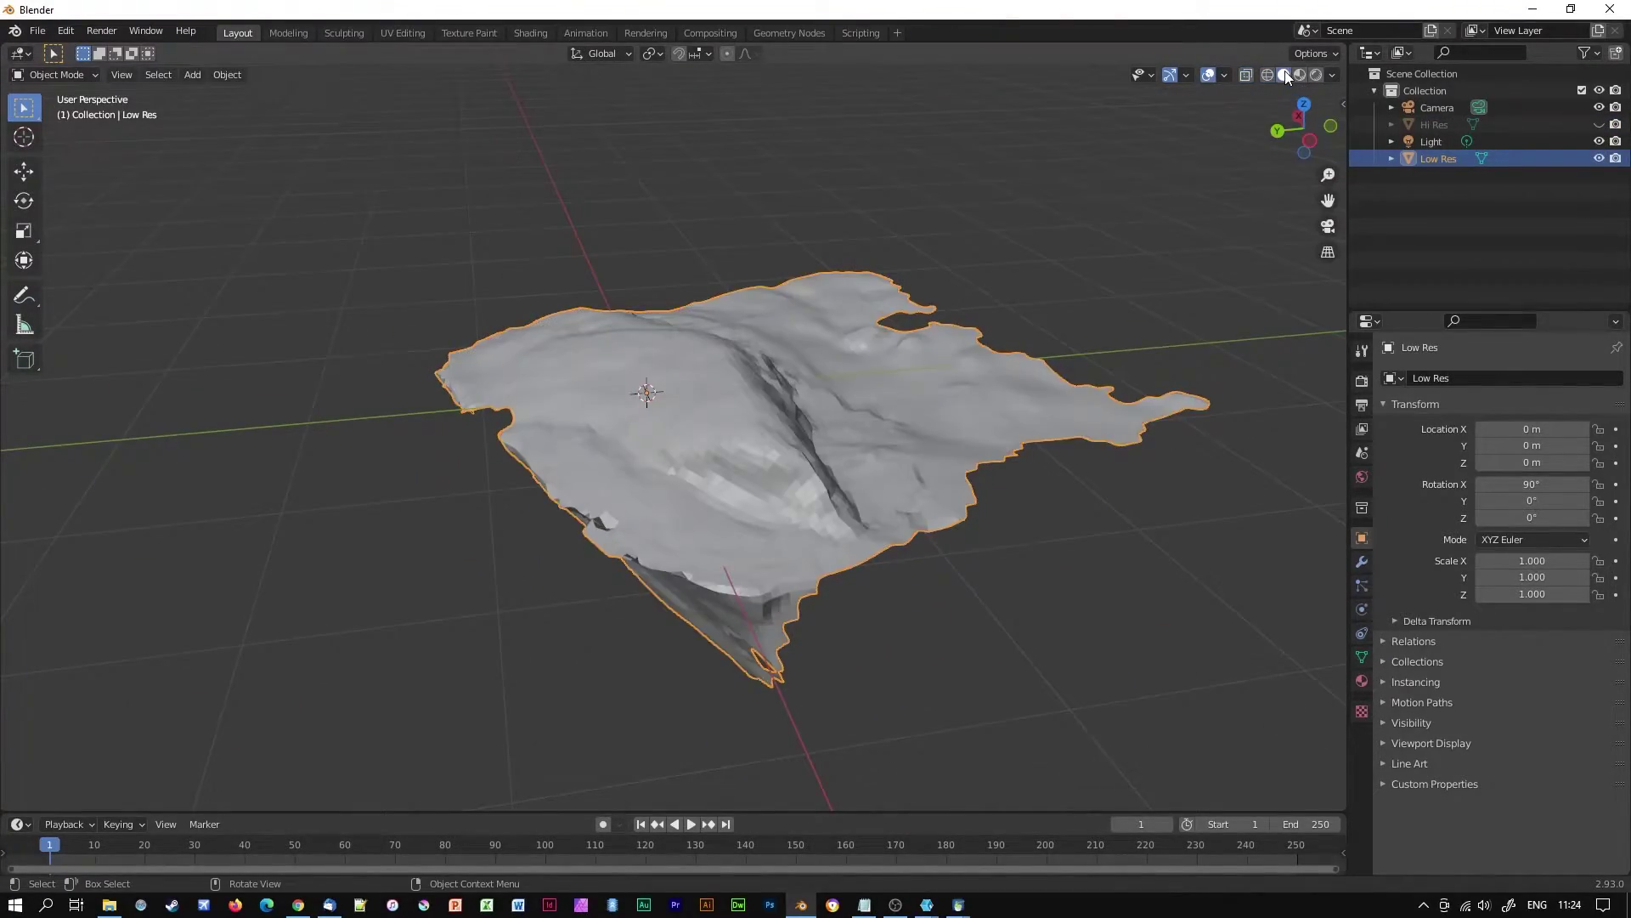
Clear the sharp marks from all edges of the Low Res mesh and shade the object smooth
key("Tab")
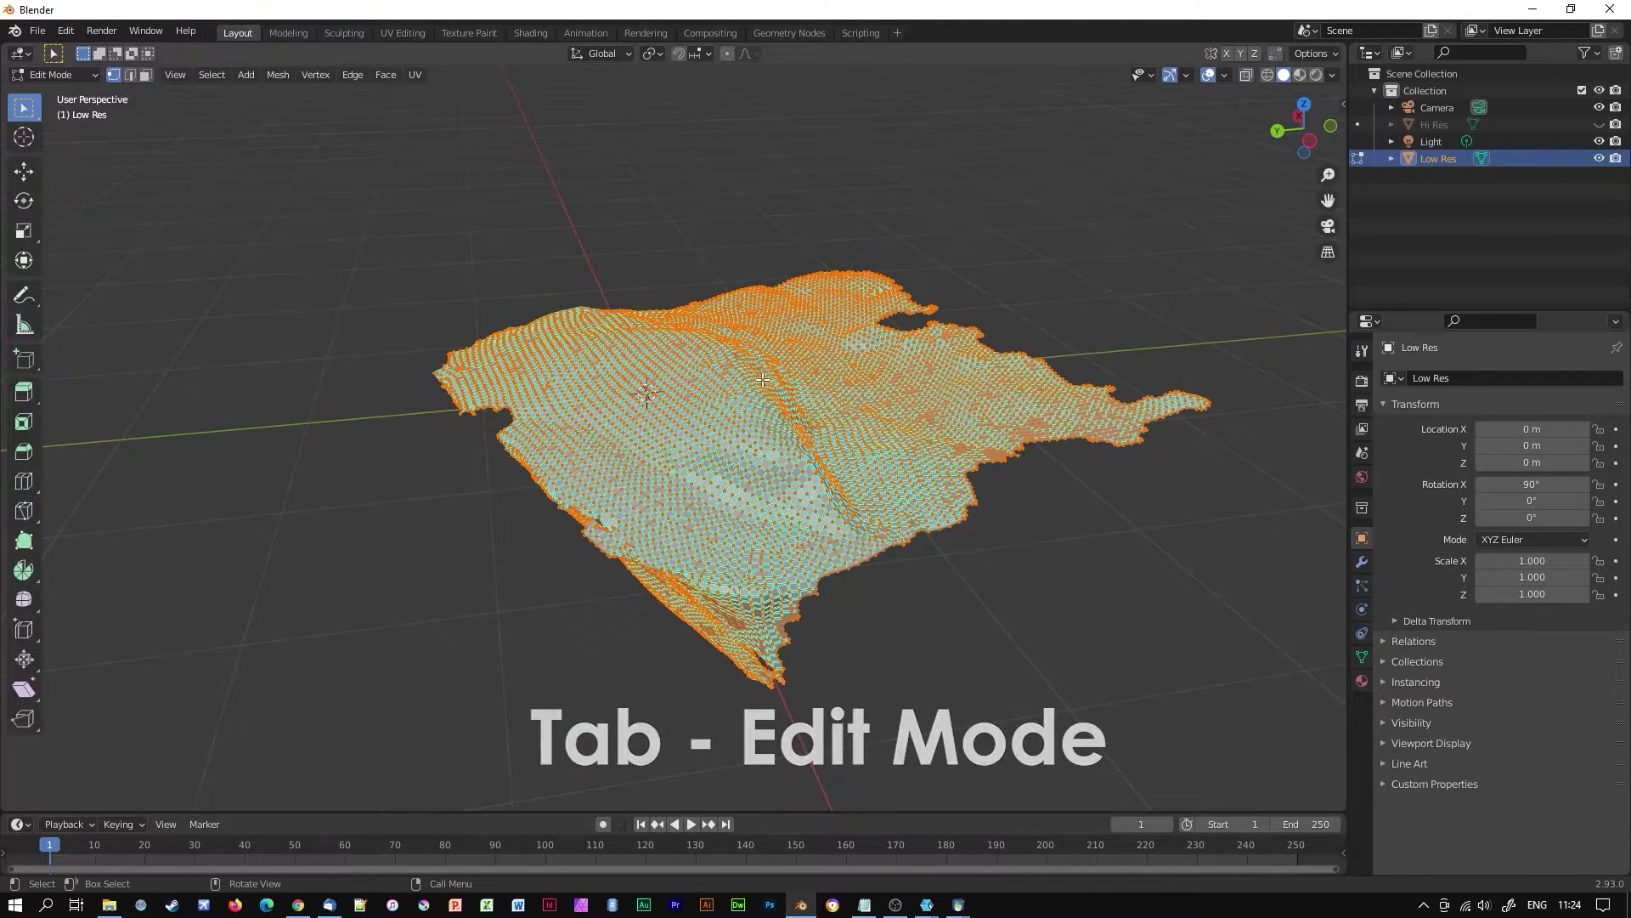
left_click(131, 75)
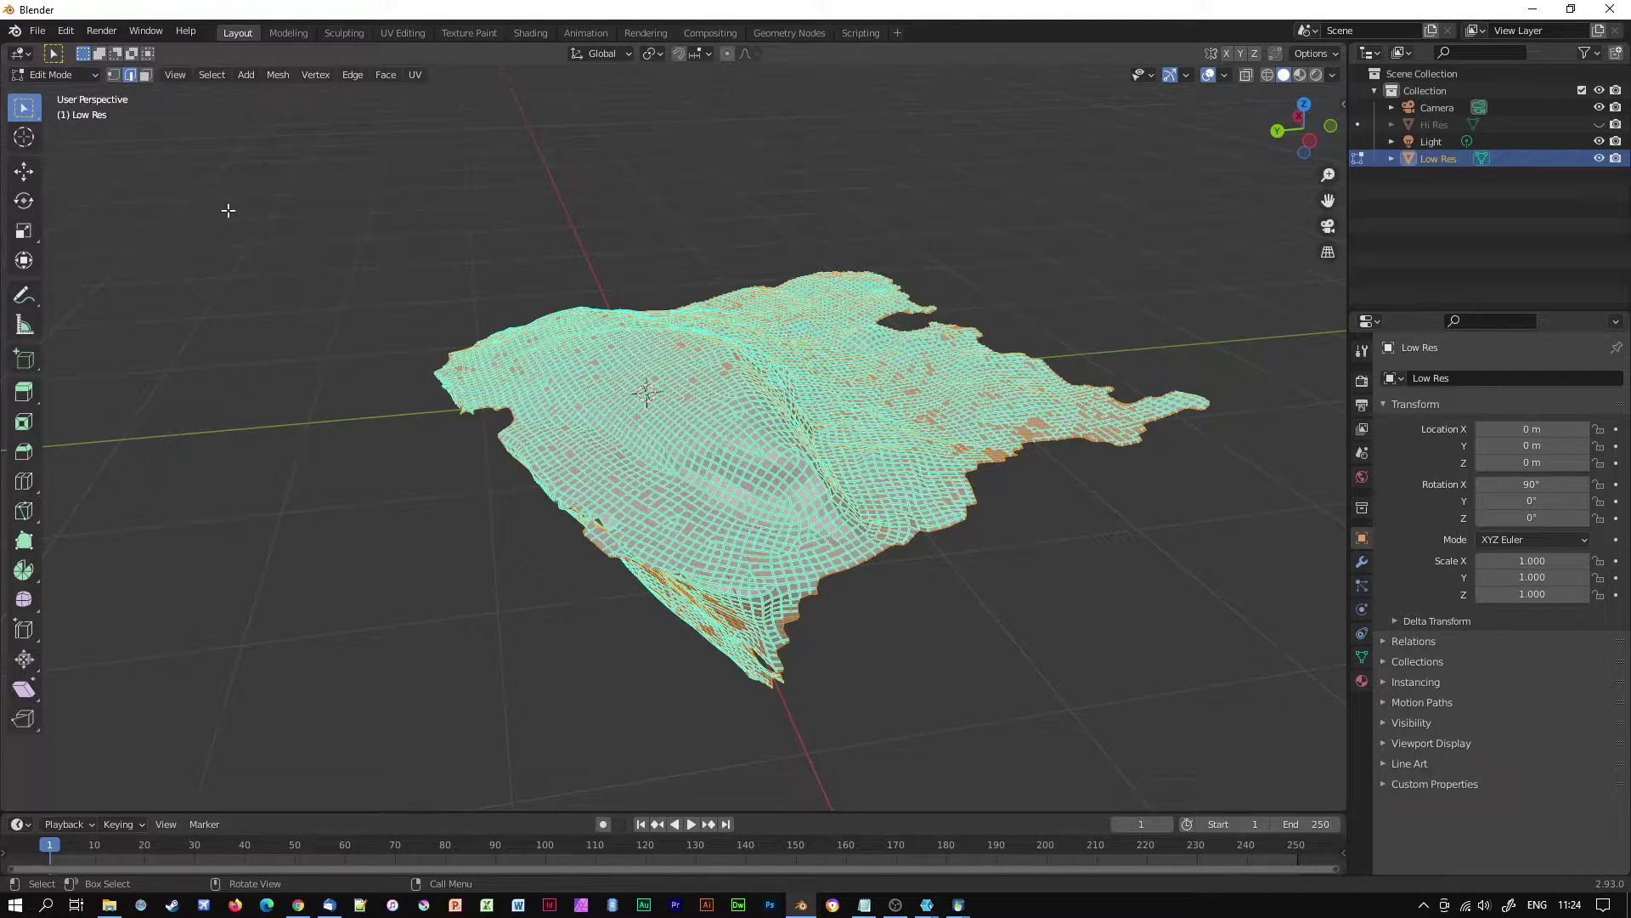
key("a")
right_click(666, 456)
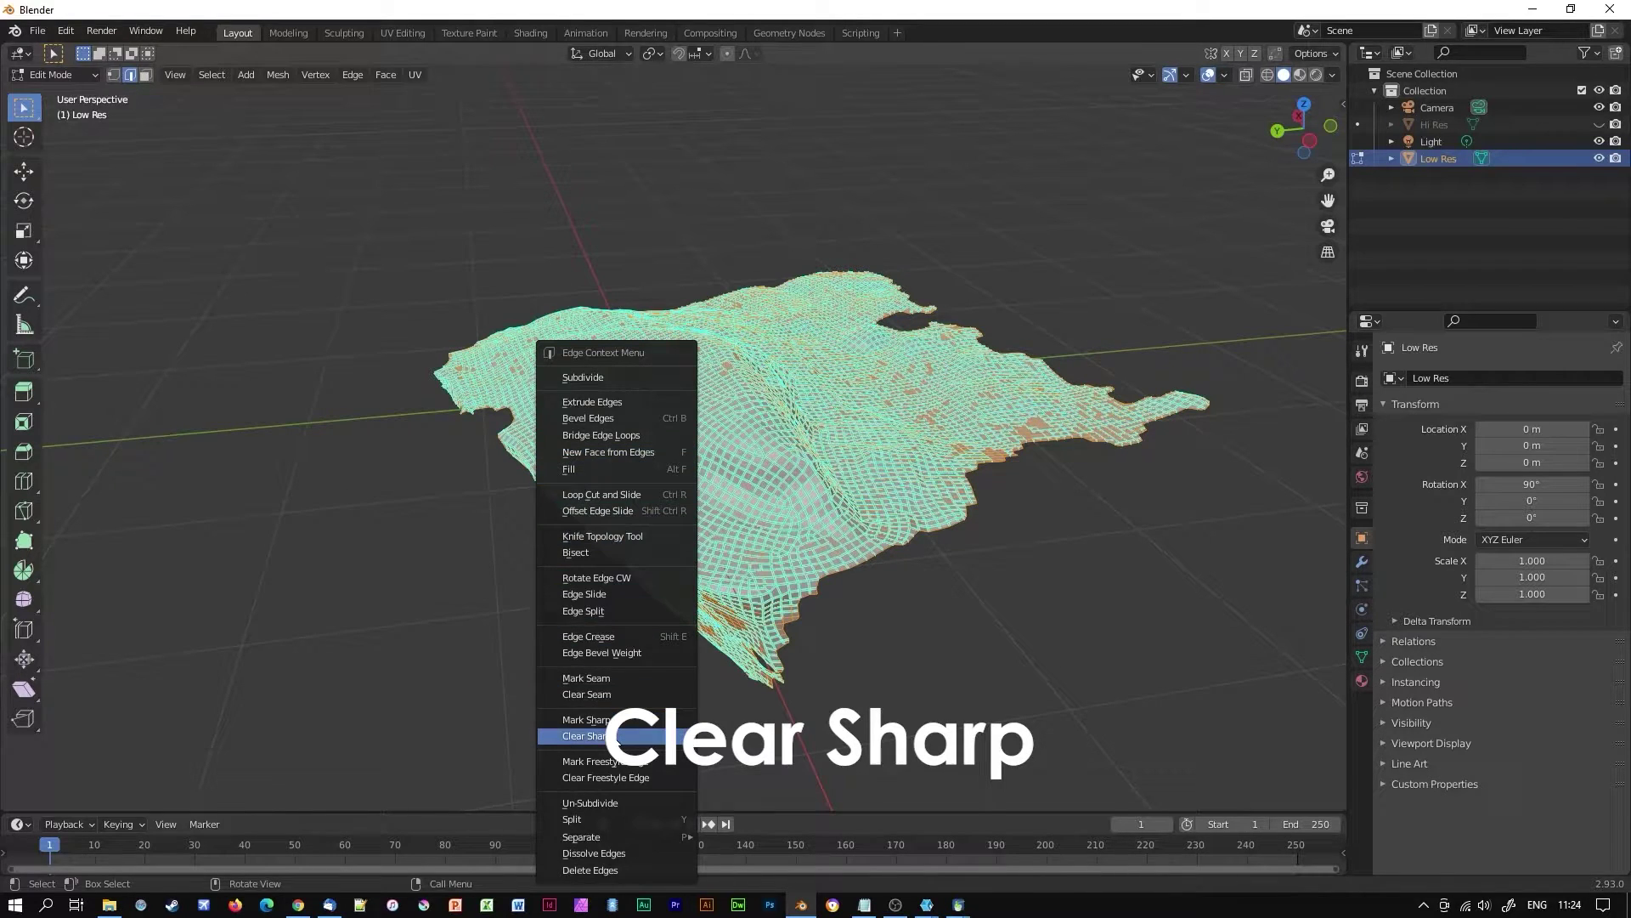
left_click(586, 736)
key("Tab")
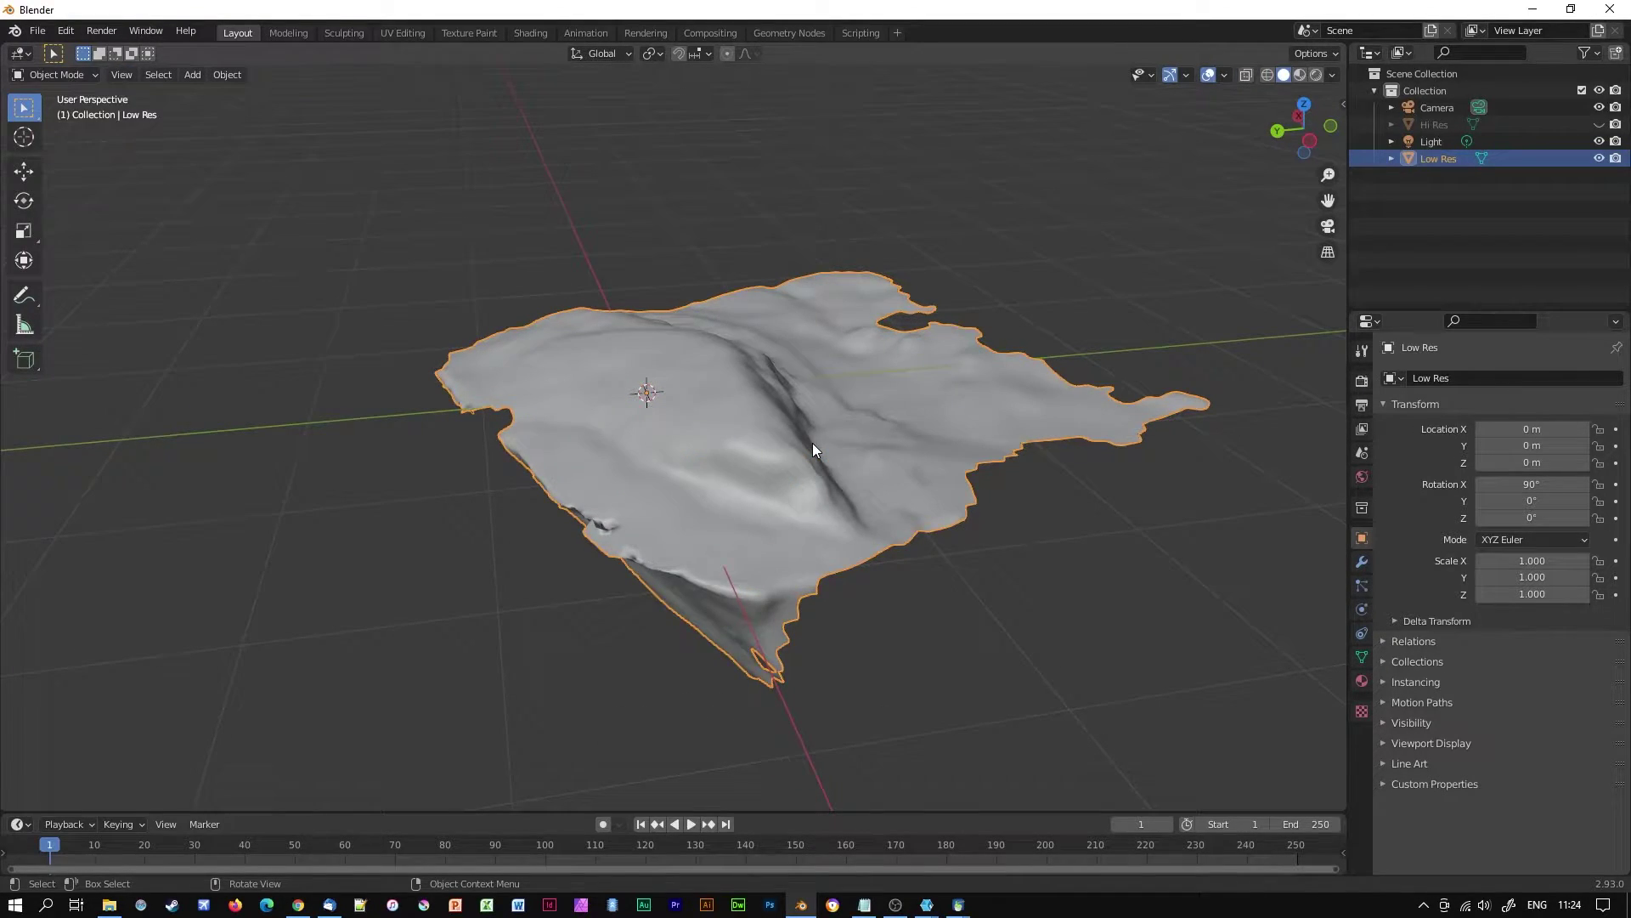
right_click(812, 442)
left_click(812, 448)
Show the Hi Res mesh over the Low Res one and toggle Low Res visibility to compare their surfaces
key("alt+h")
scroll(899, 598, "up", 3)
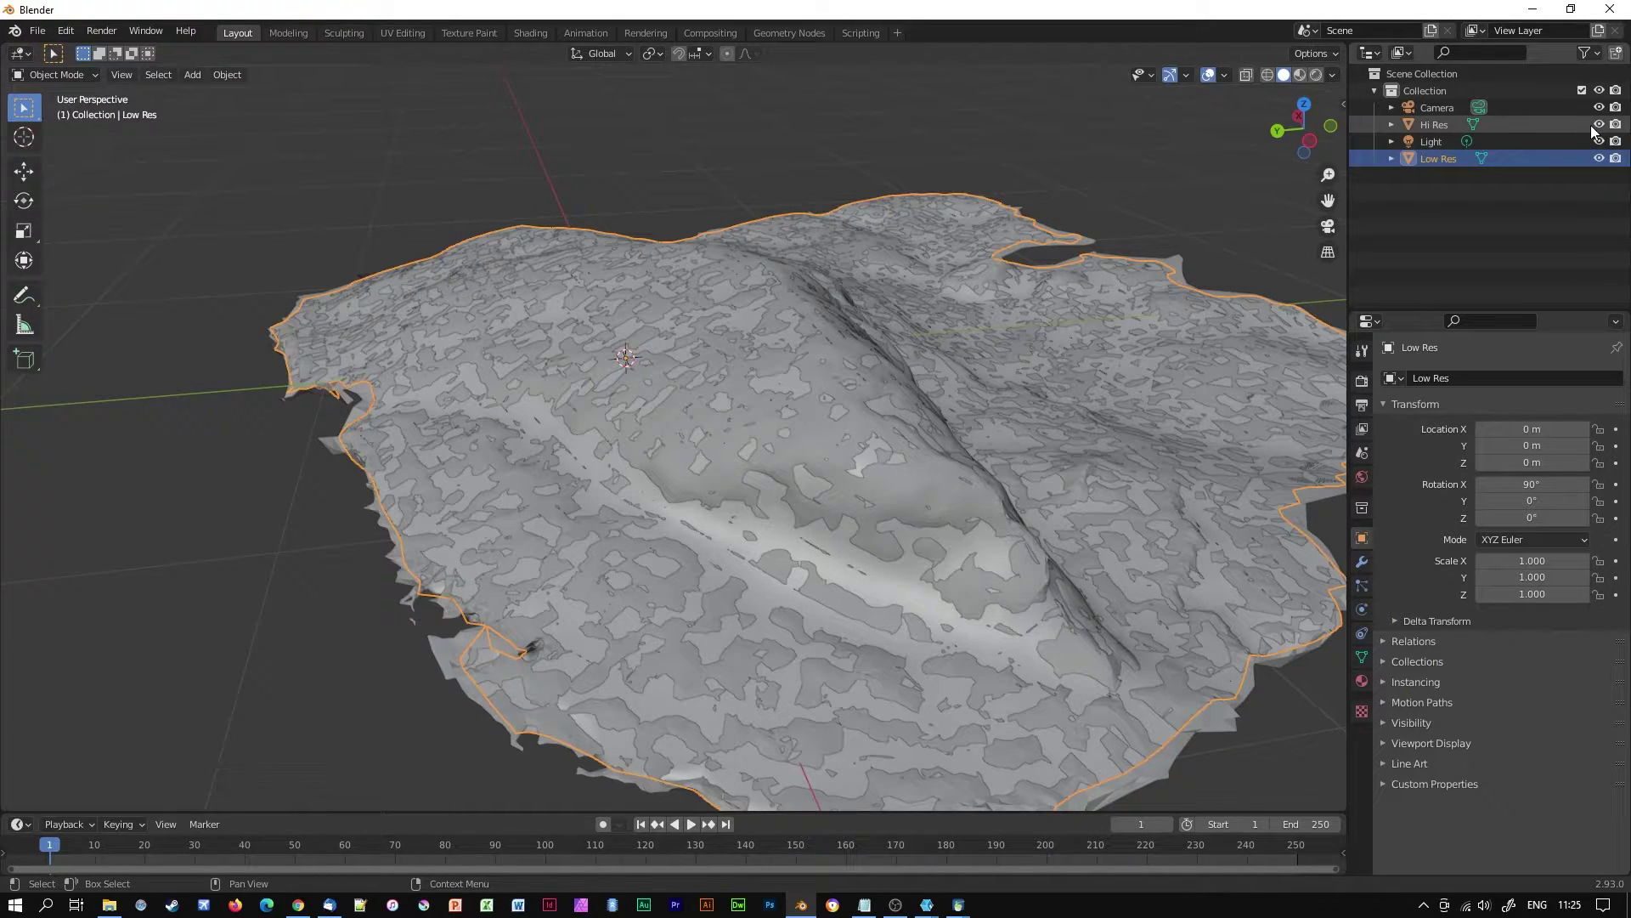
left_click(1598, 158)
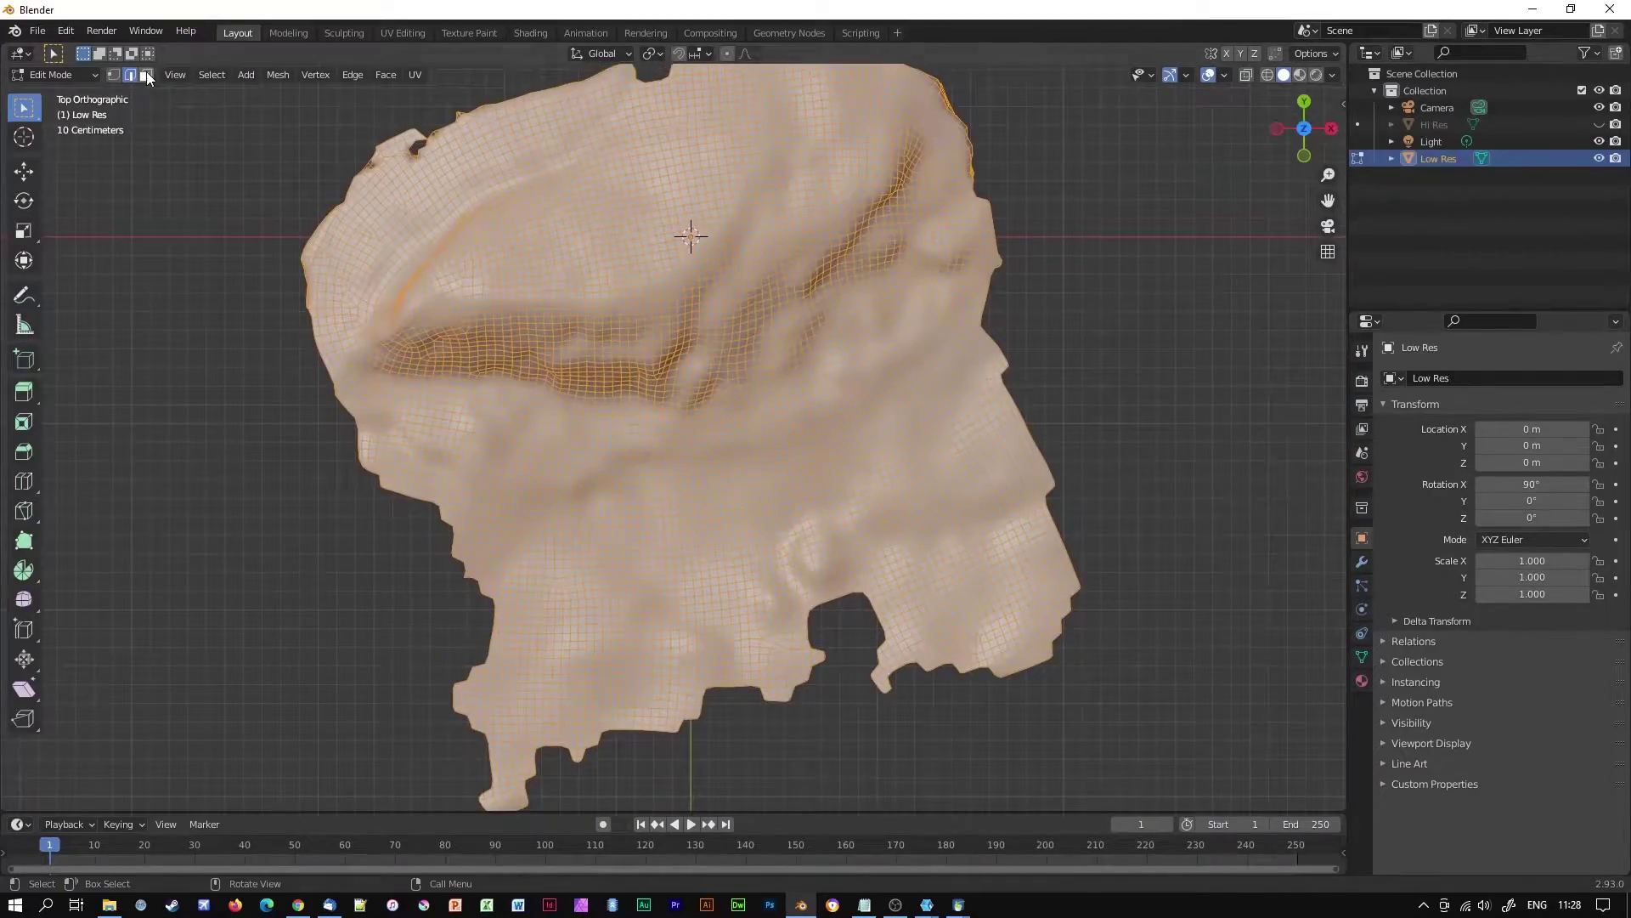
Circle-select the outer ground and the hanging underside faces of the Low Res mesh and delete them
left_click(146, 75)
key("c")
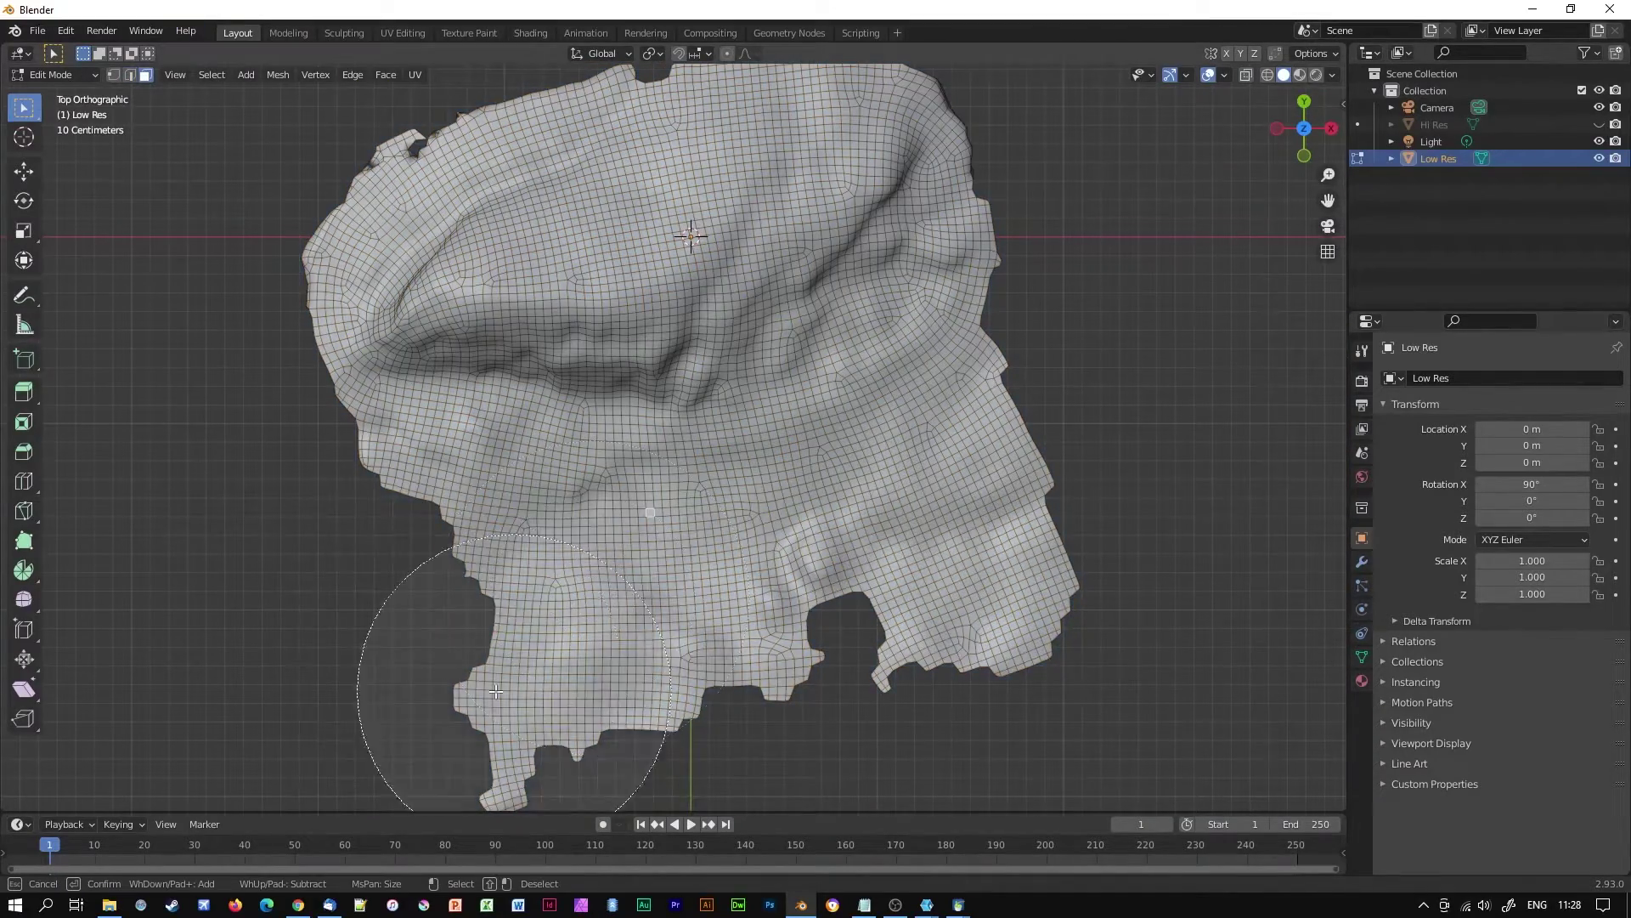
left_click_drag(437, 691, 691, 674)
mouse_move(692, 674)
middle_mouse_down()
mouse_move(677, 375)
mouse_move(805, 249)
mouse_move(1016, 502)
middle_mouse_up()
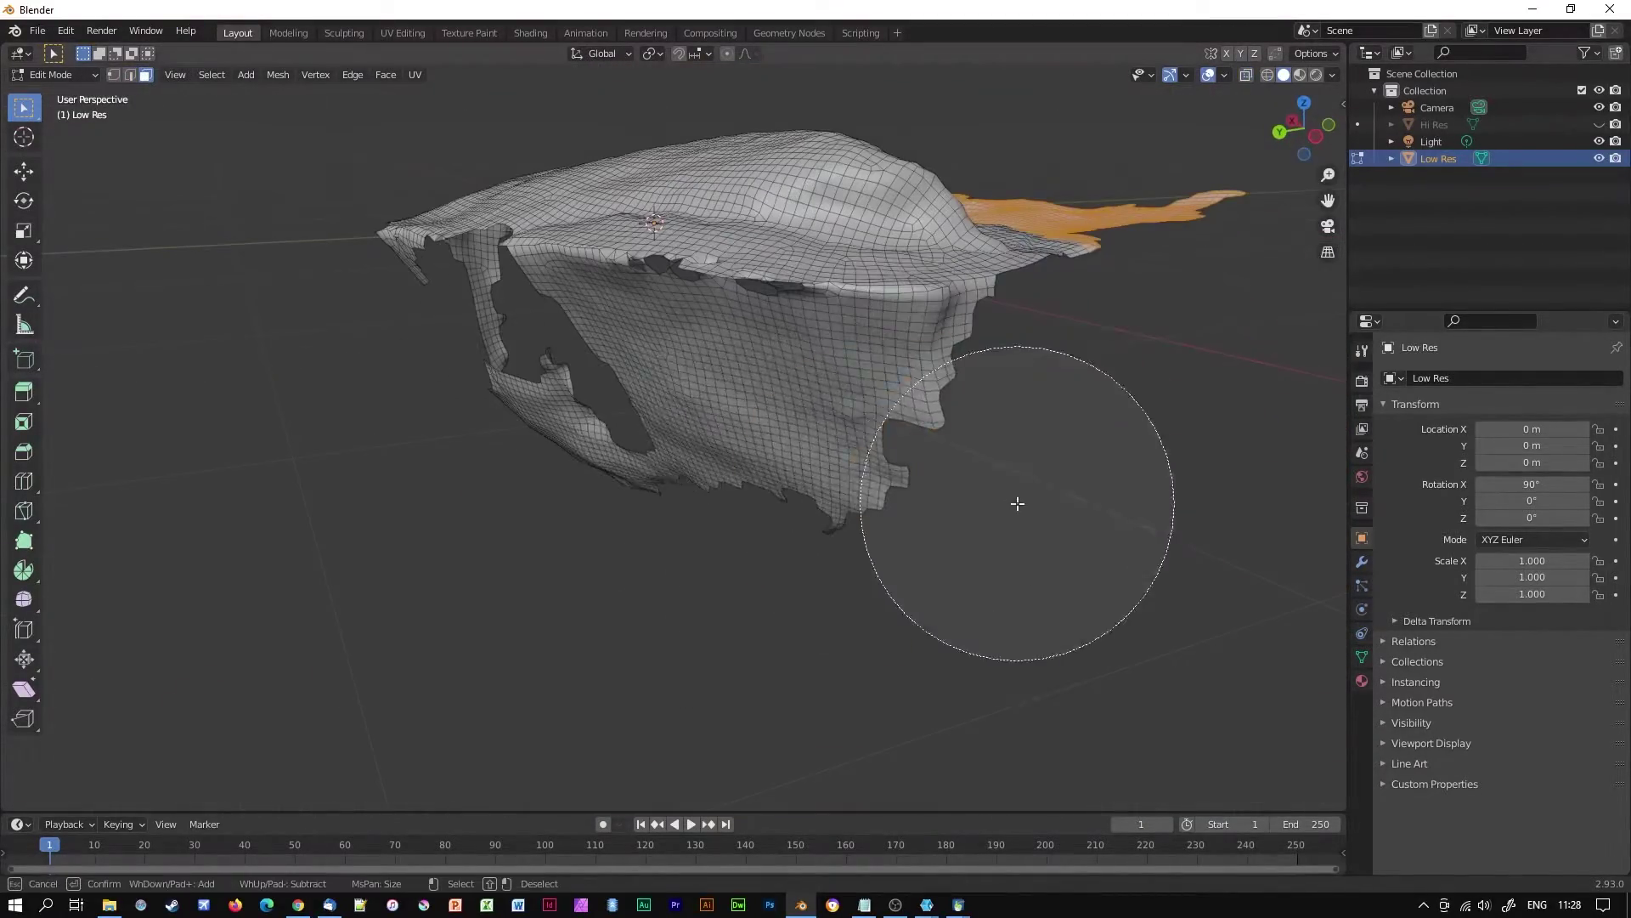
left_click_drag(1016, 502, 626, 520)
mouse_move(626, 521)
middle_mouse_down()
mouse_move(808, 419)
mouse_move(544, 438)
mouse_move(595, 408)
mouse_move(528, 456)
mouse_move(900, 534)
middle_mouse_up()
key("Escape")
key("x")
left_click(528, 455)
Remove the loose face fragments along the rough edge of the Low Res mesh and return to Object Mode
scroll(901, 535, "up", 4)
key("c")
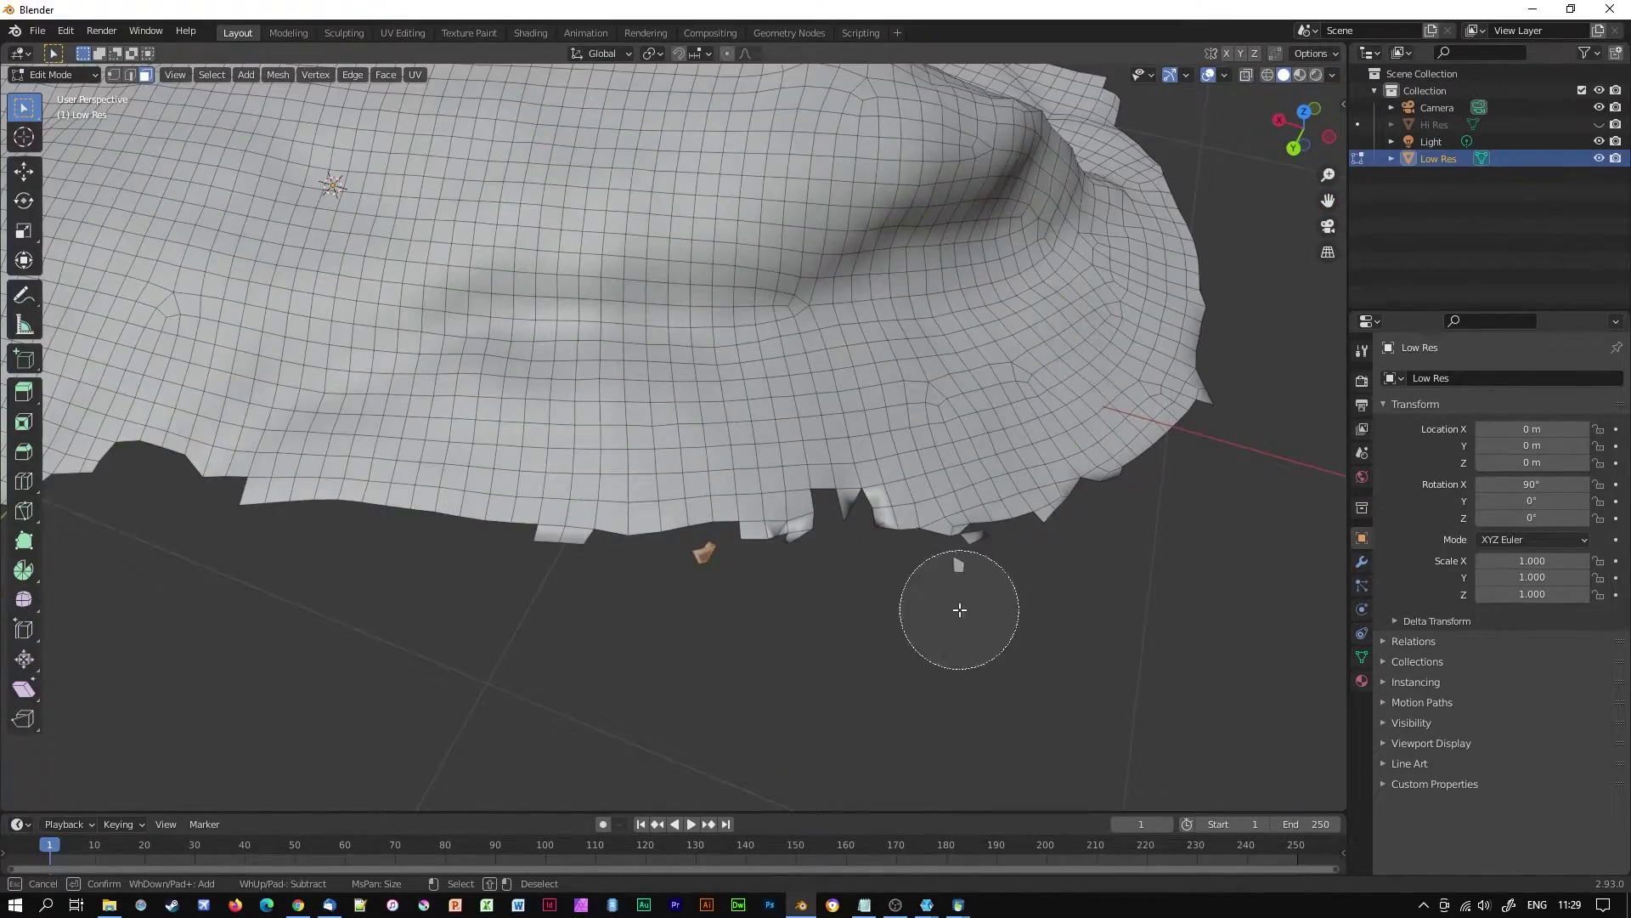
key("Escape")
scroll(896, 608, "down", 5)
mouse_move(895, 608)
middle_mouse_down()
mouse_move(597, 543)
mouse_move(1047, 519)
mouse_move(1245, 79)
middle_mouse_up()
key("Tab")
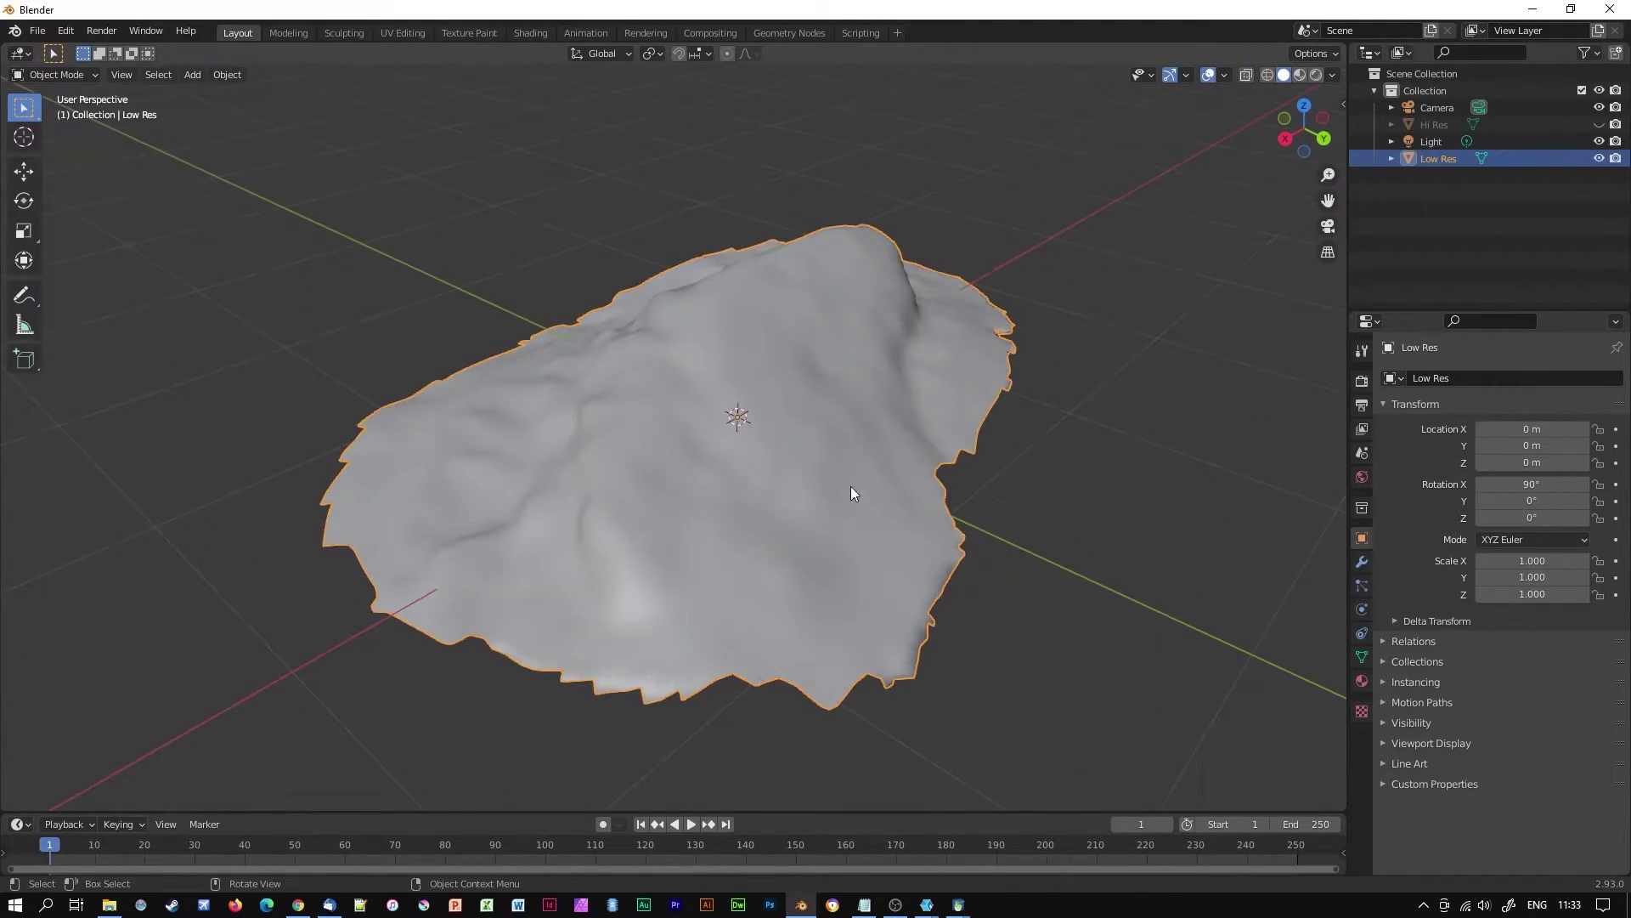
Mark UV seams on the Low Res mesh around the rock's base, across its top and out to the border
key("Tab")
middle_click_drag(987, 486, 811, 544)
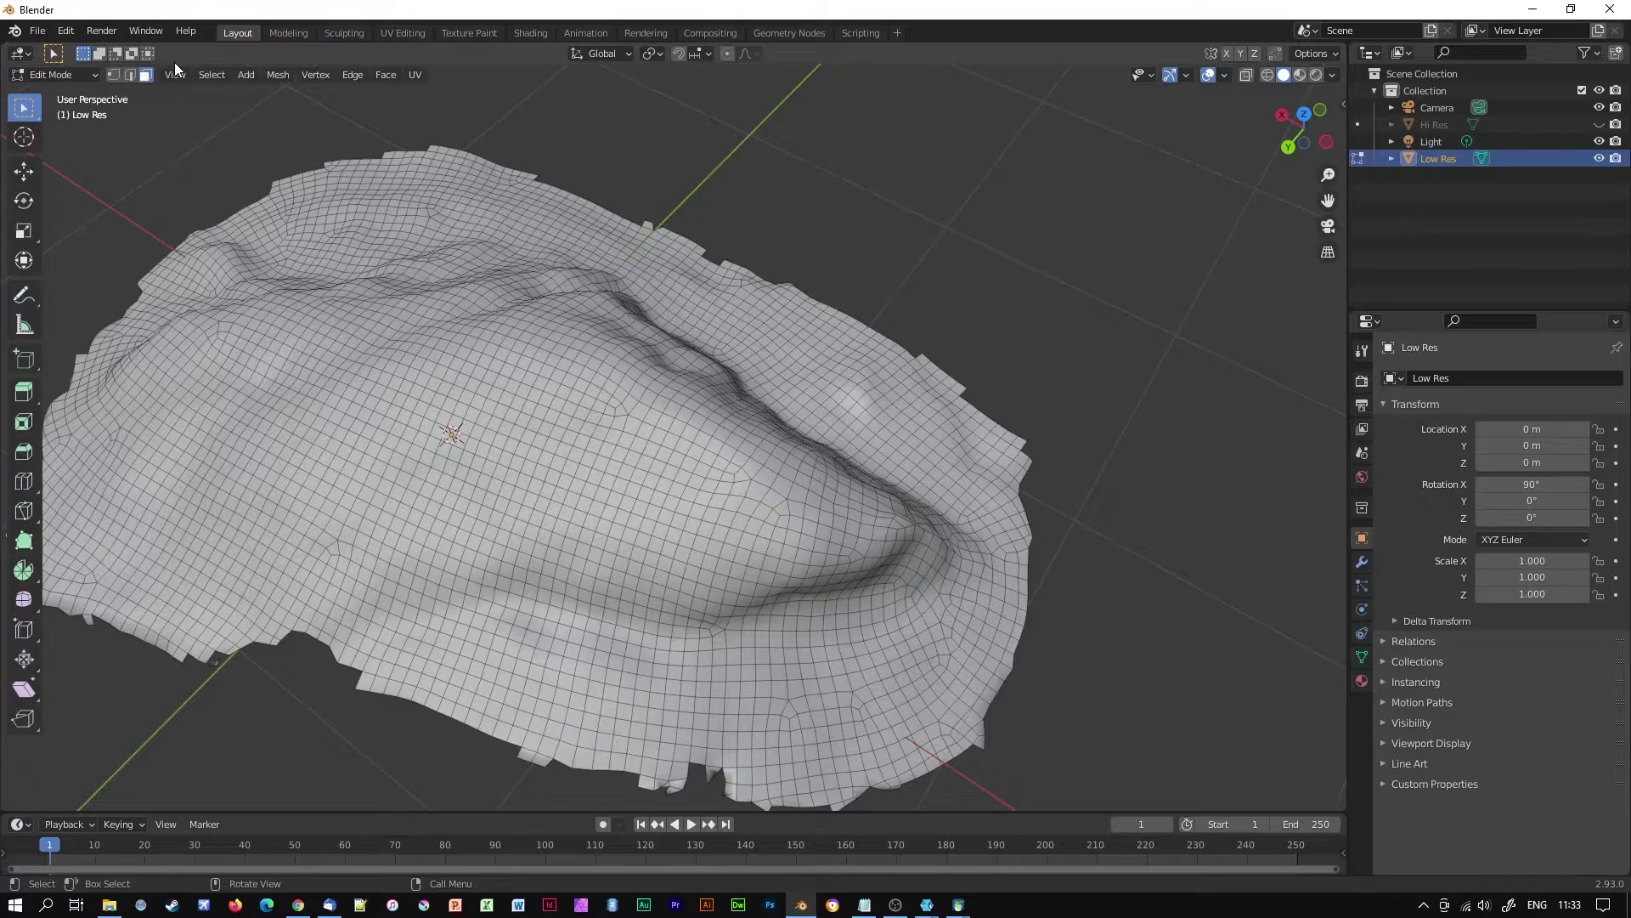
left_click(130, 74)
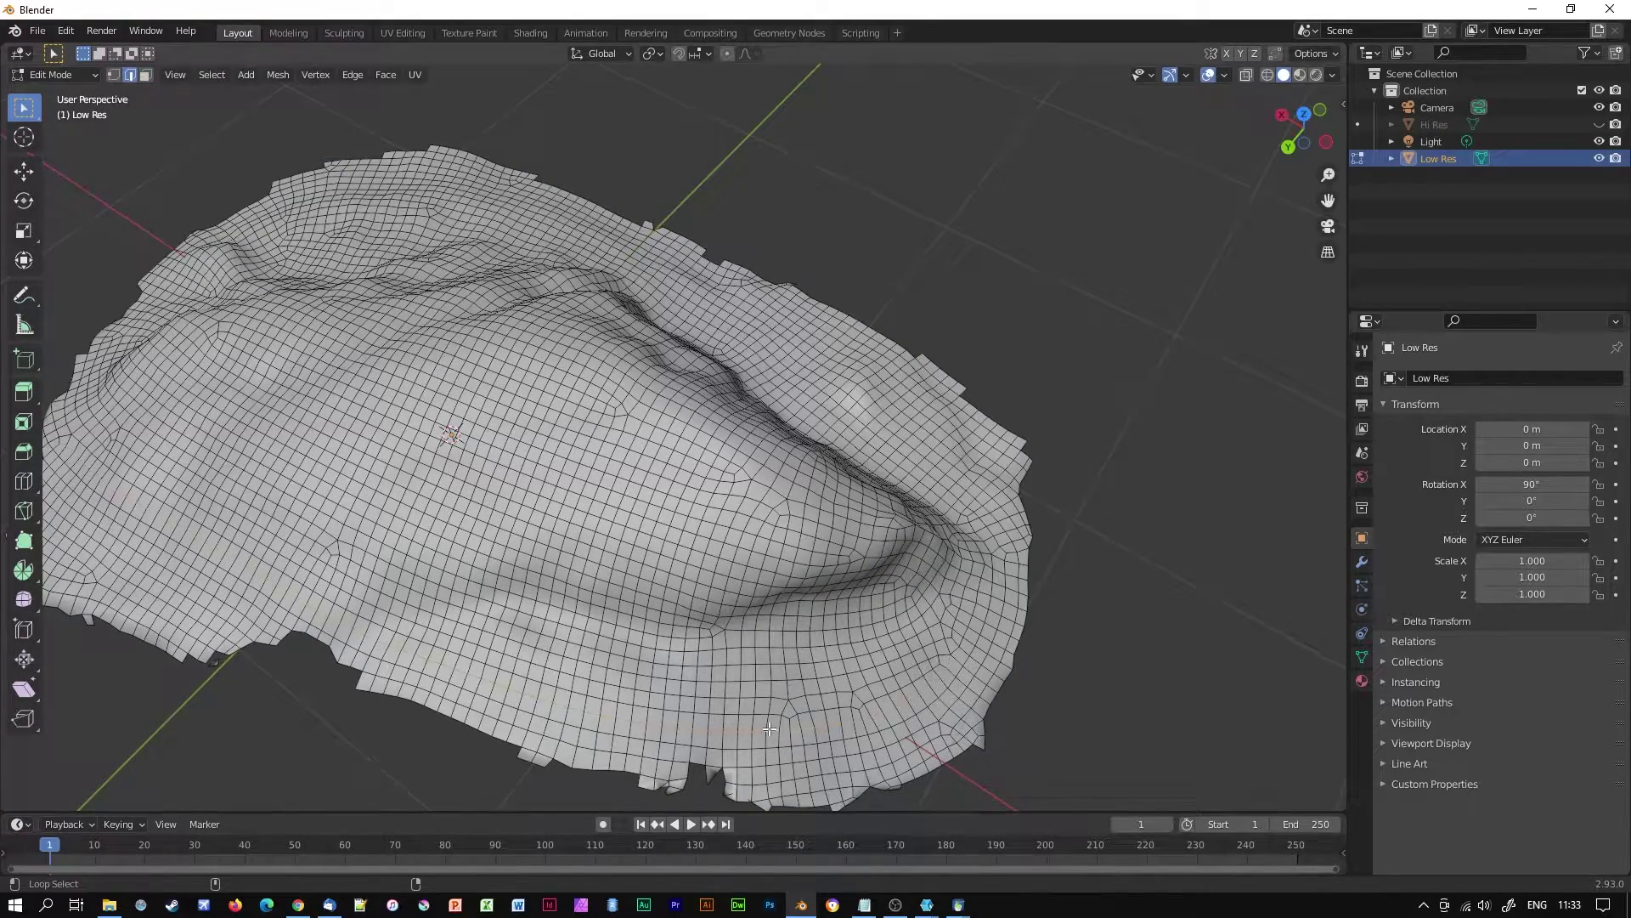
middle_click_drag(784, 744, 493, 636)
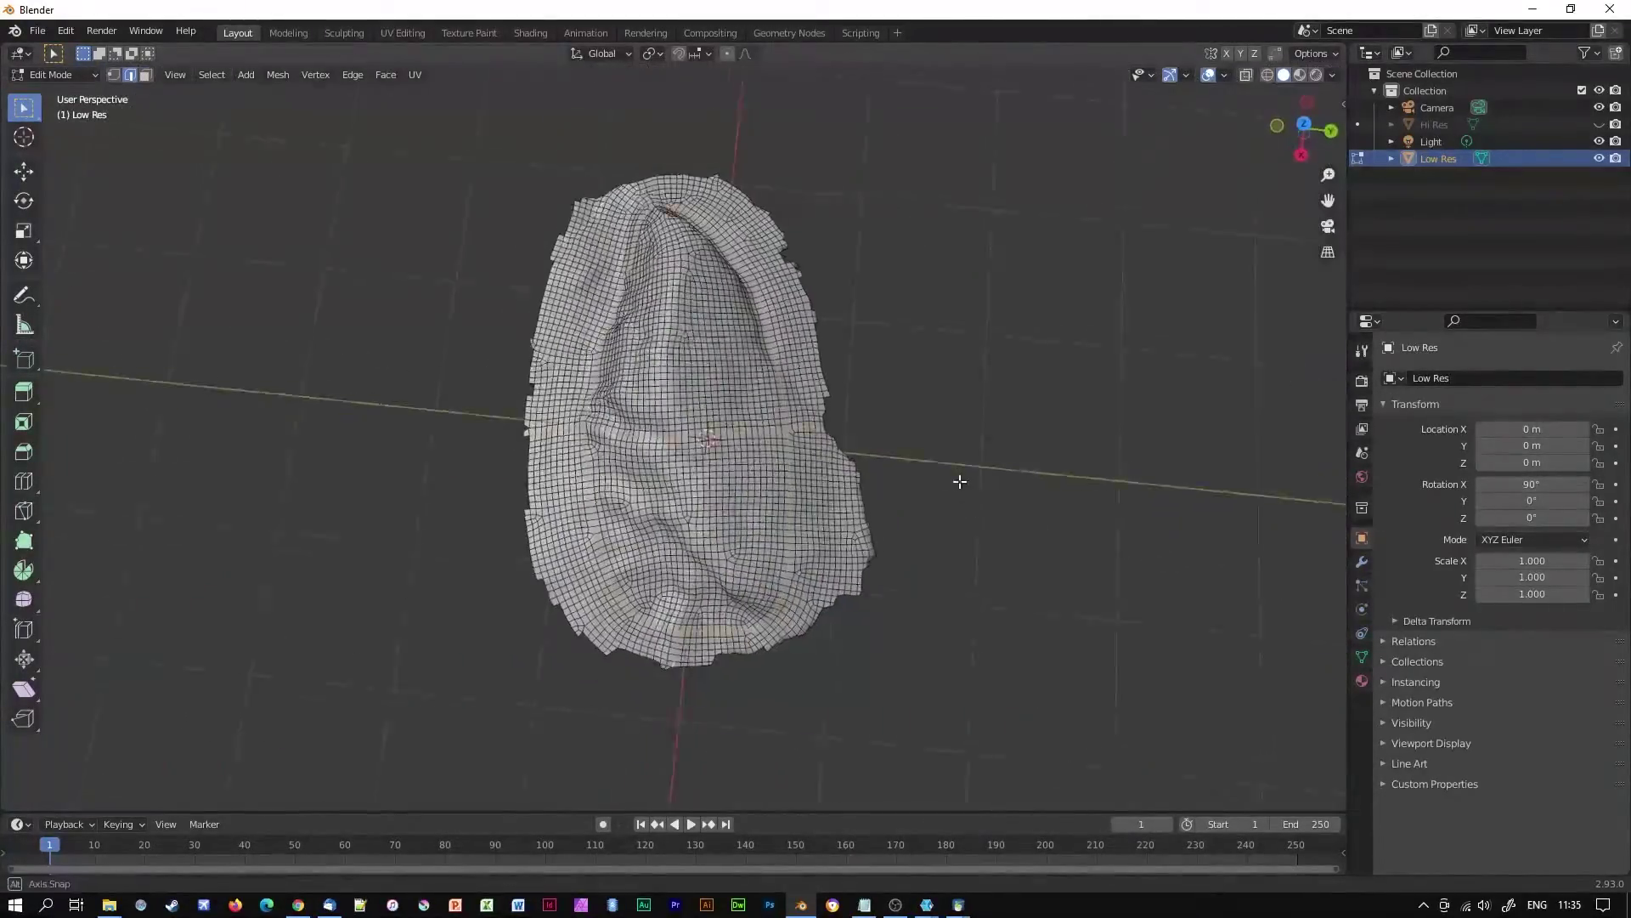
key("ctrl+e")
left_click(744, 374)
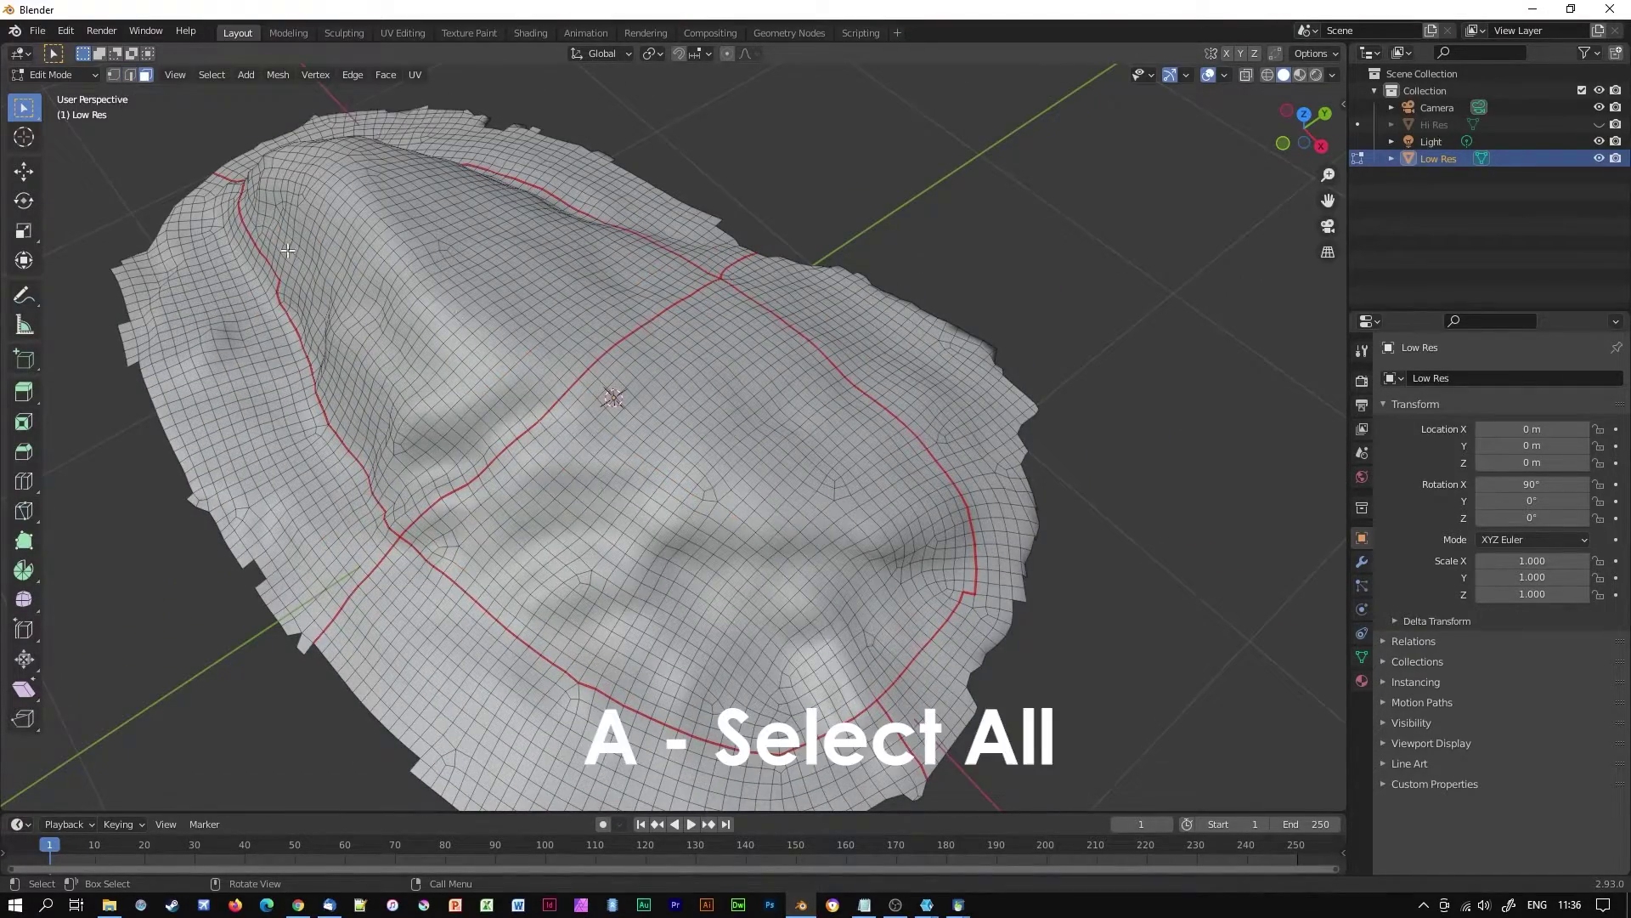
Unwrap all faces of the Low Res mesh and open the UV Editing workspace
key("a")
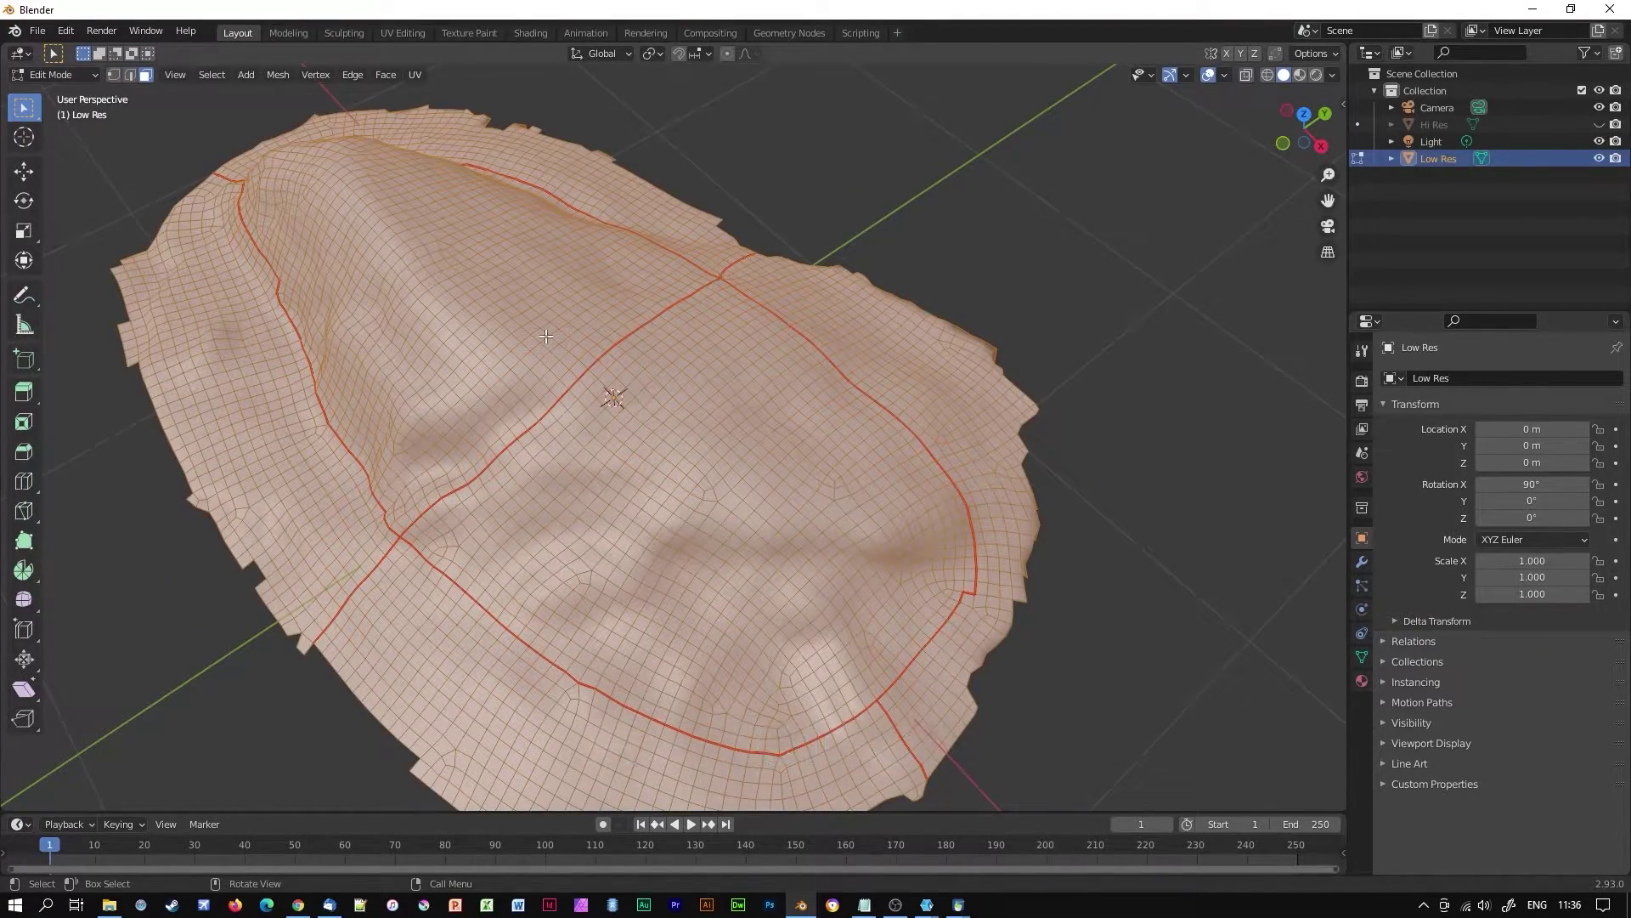
key("u")
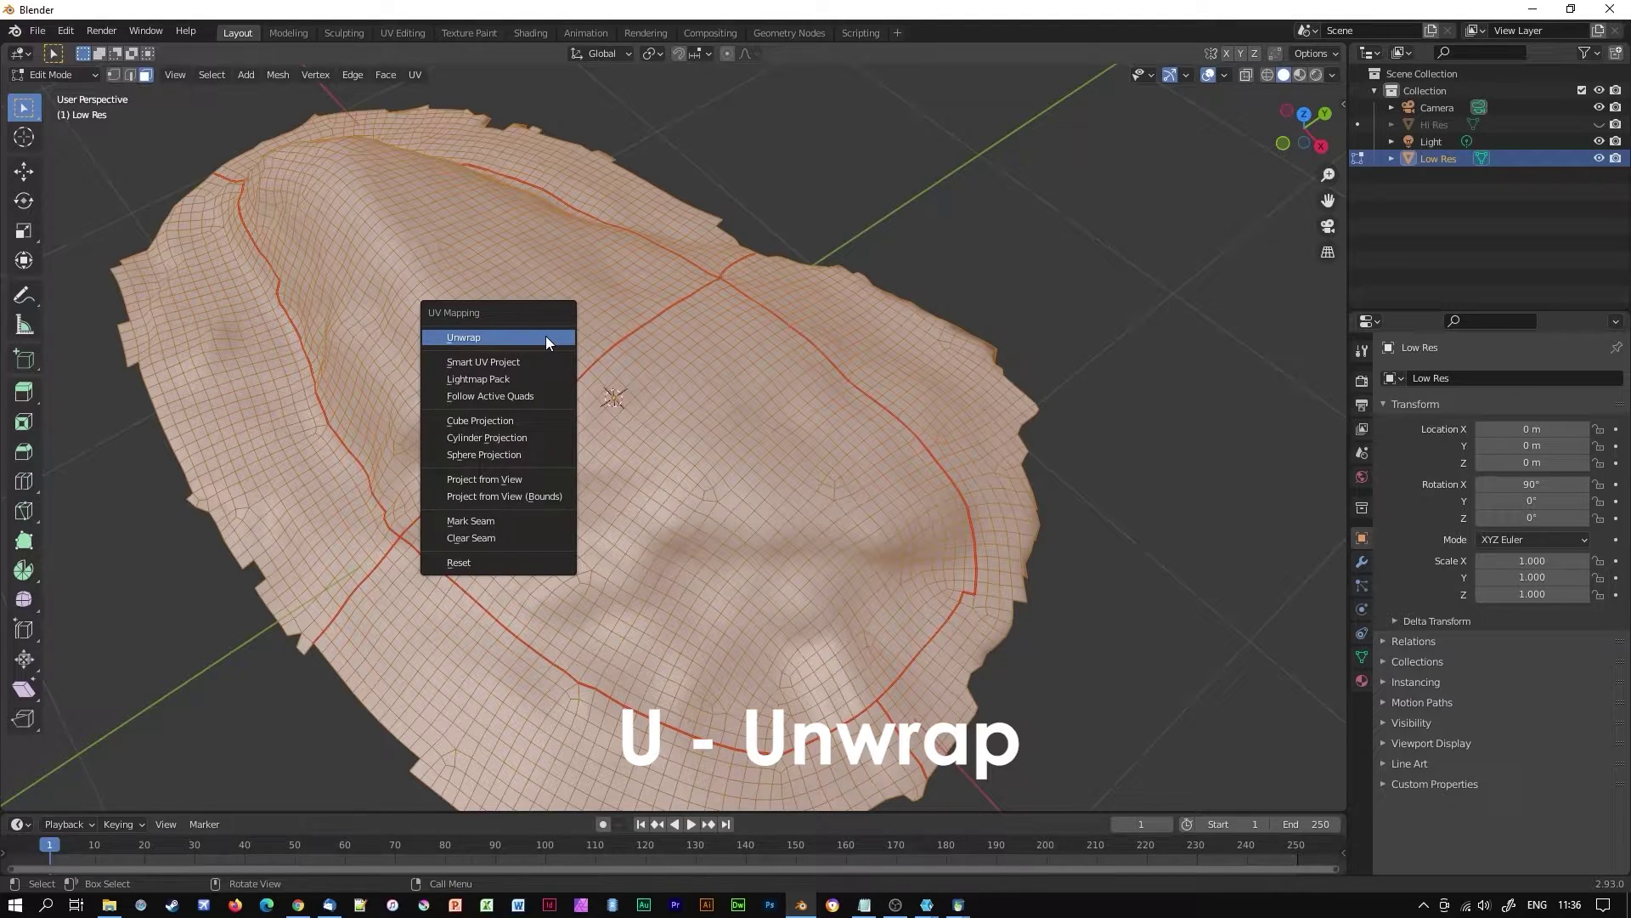
left_click(545, 338)
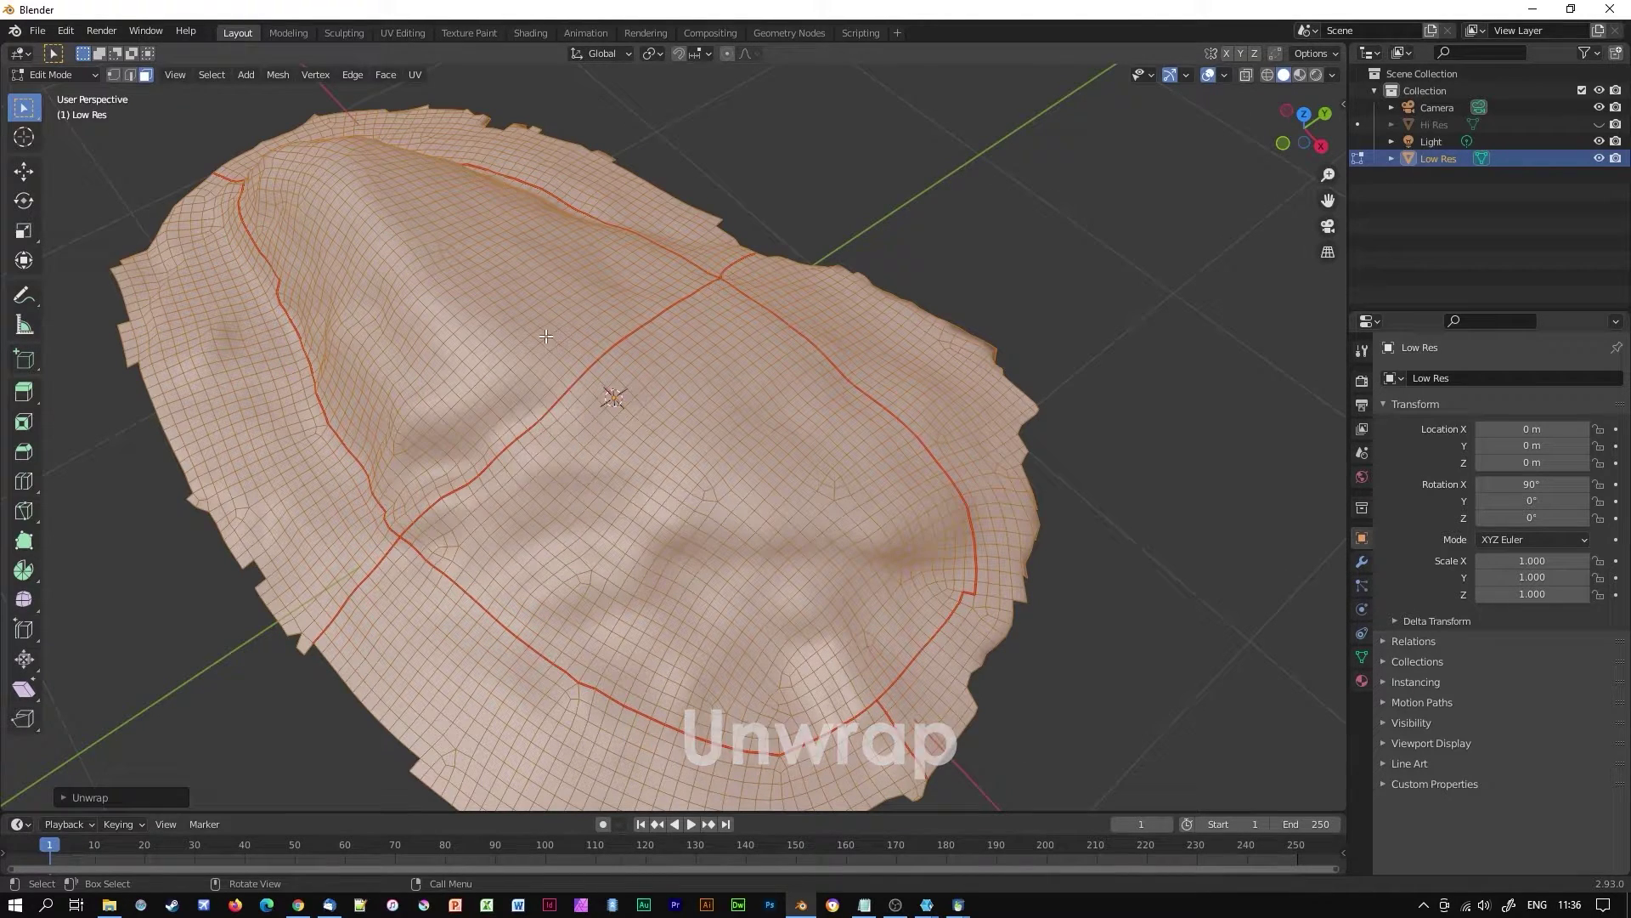
left_click(403, 33)
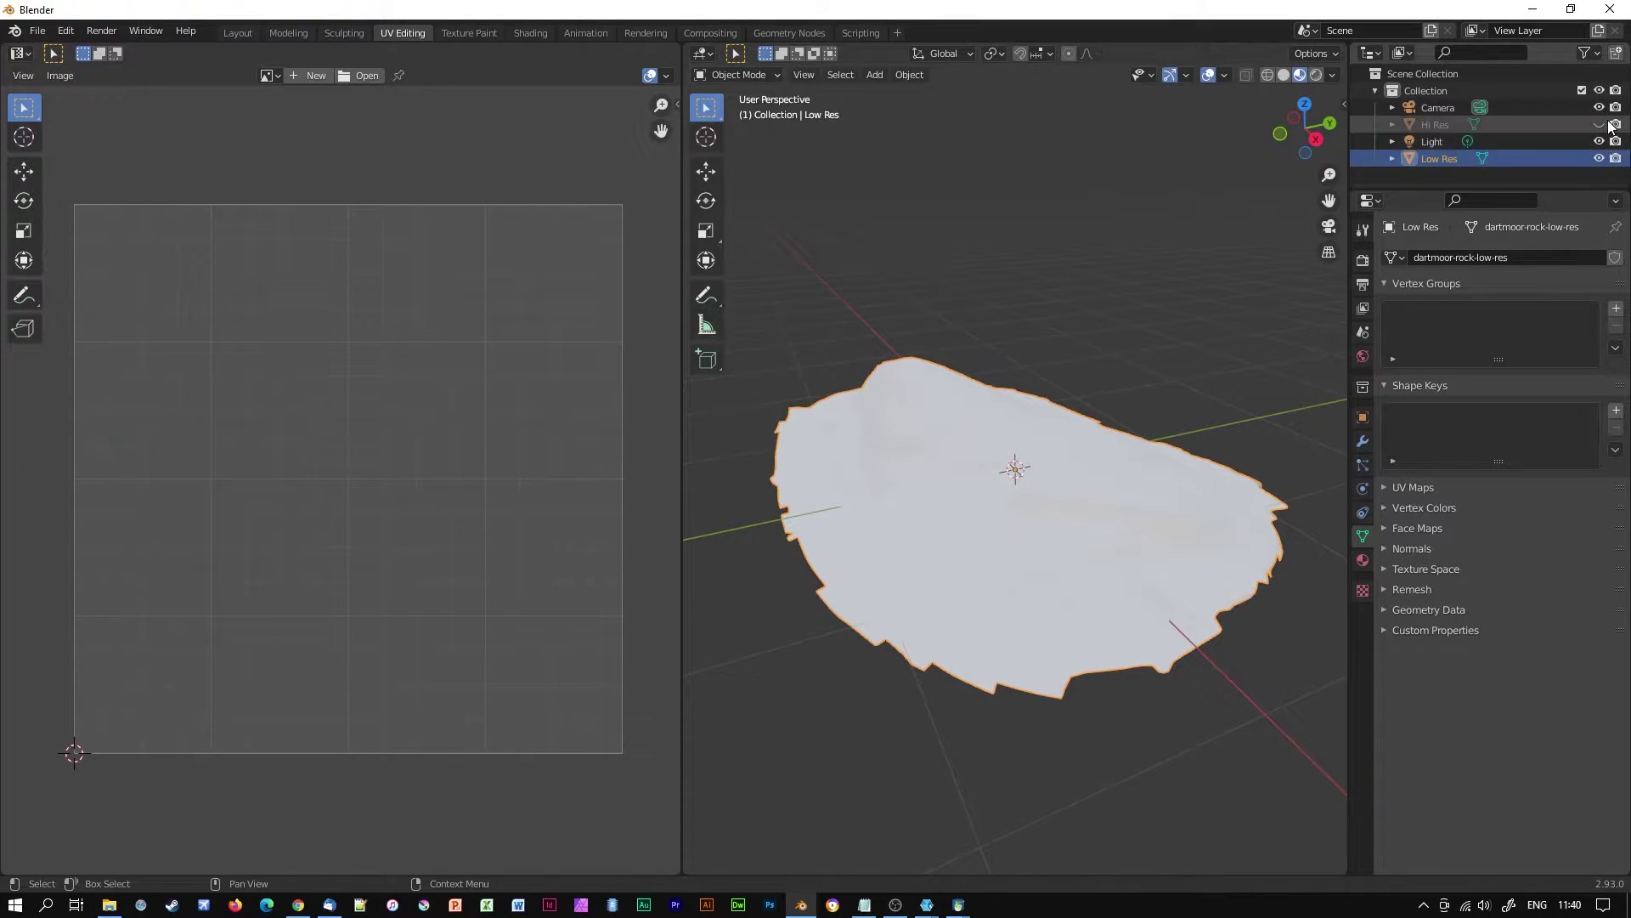
Show only the textured Hi Res rock to inspect its surface, and return to showing only the Low Res mesh
left_click(1600, 124)
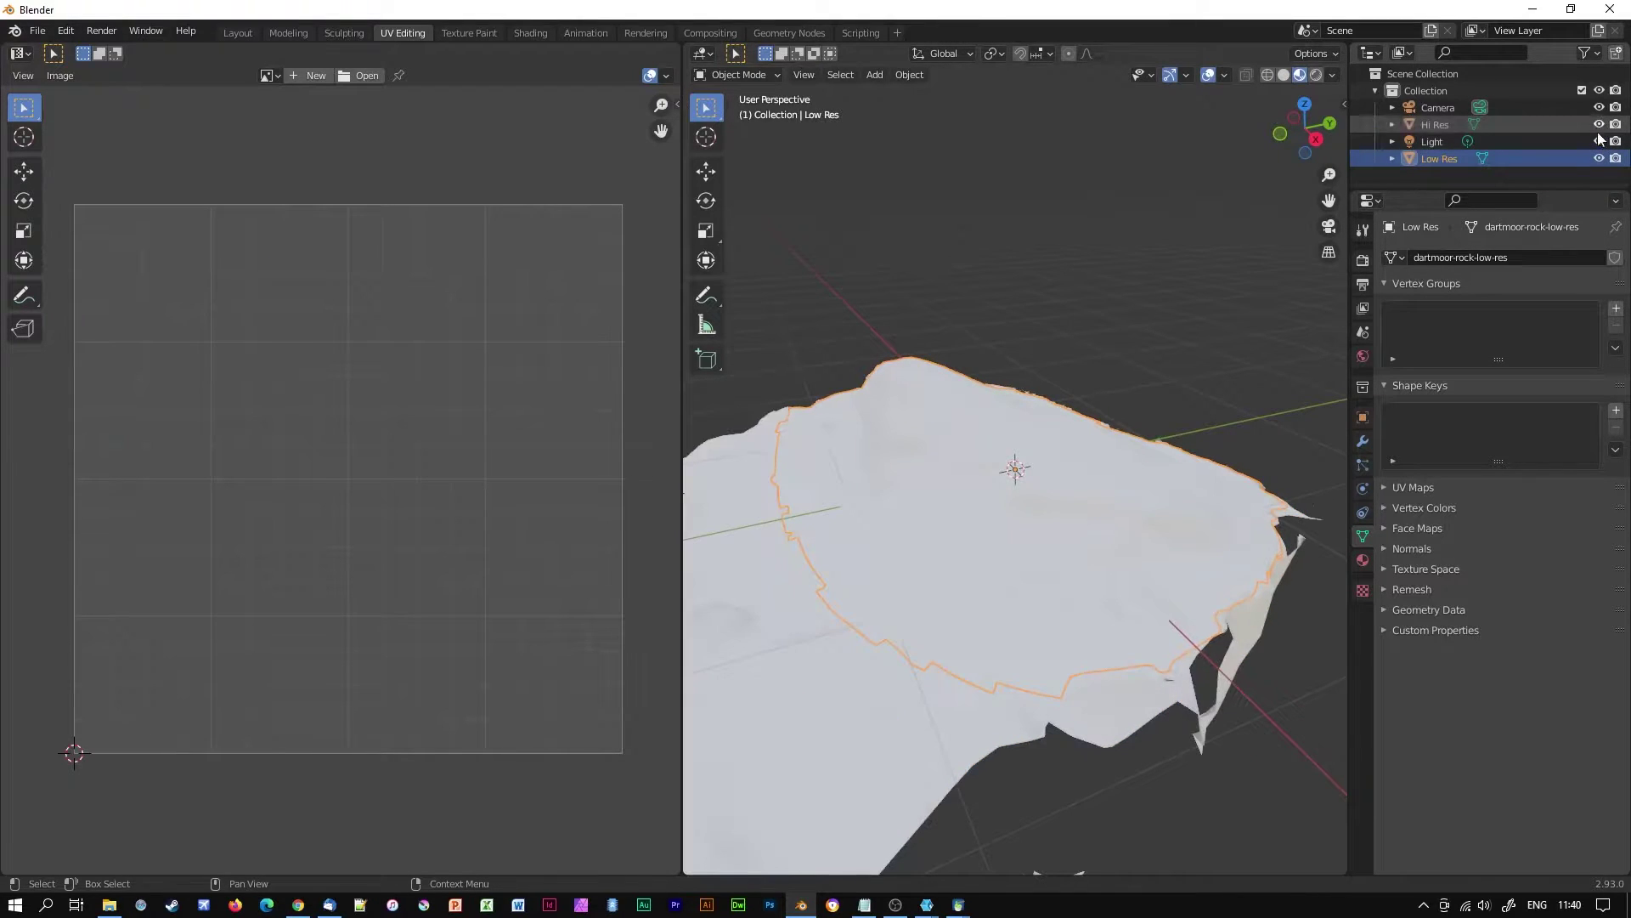
left_click(1599, 158)
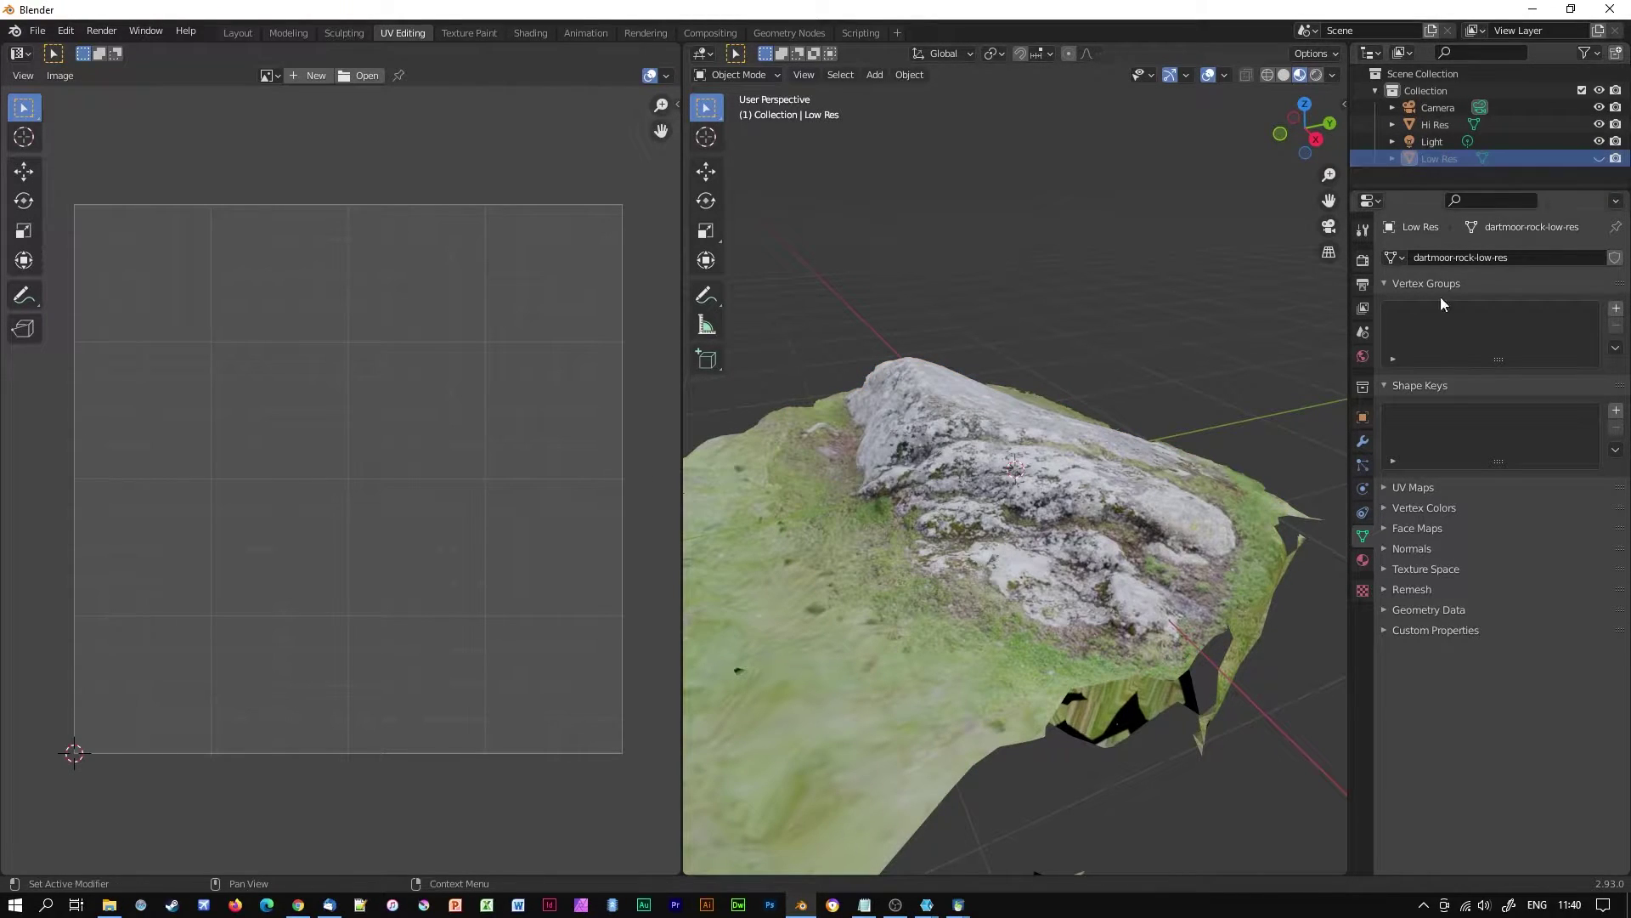
middle_click_drag(1195, 563, 1018, 596)
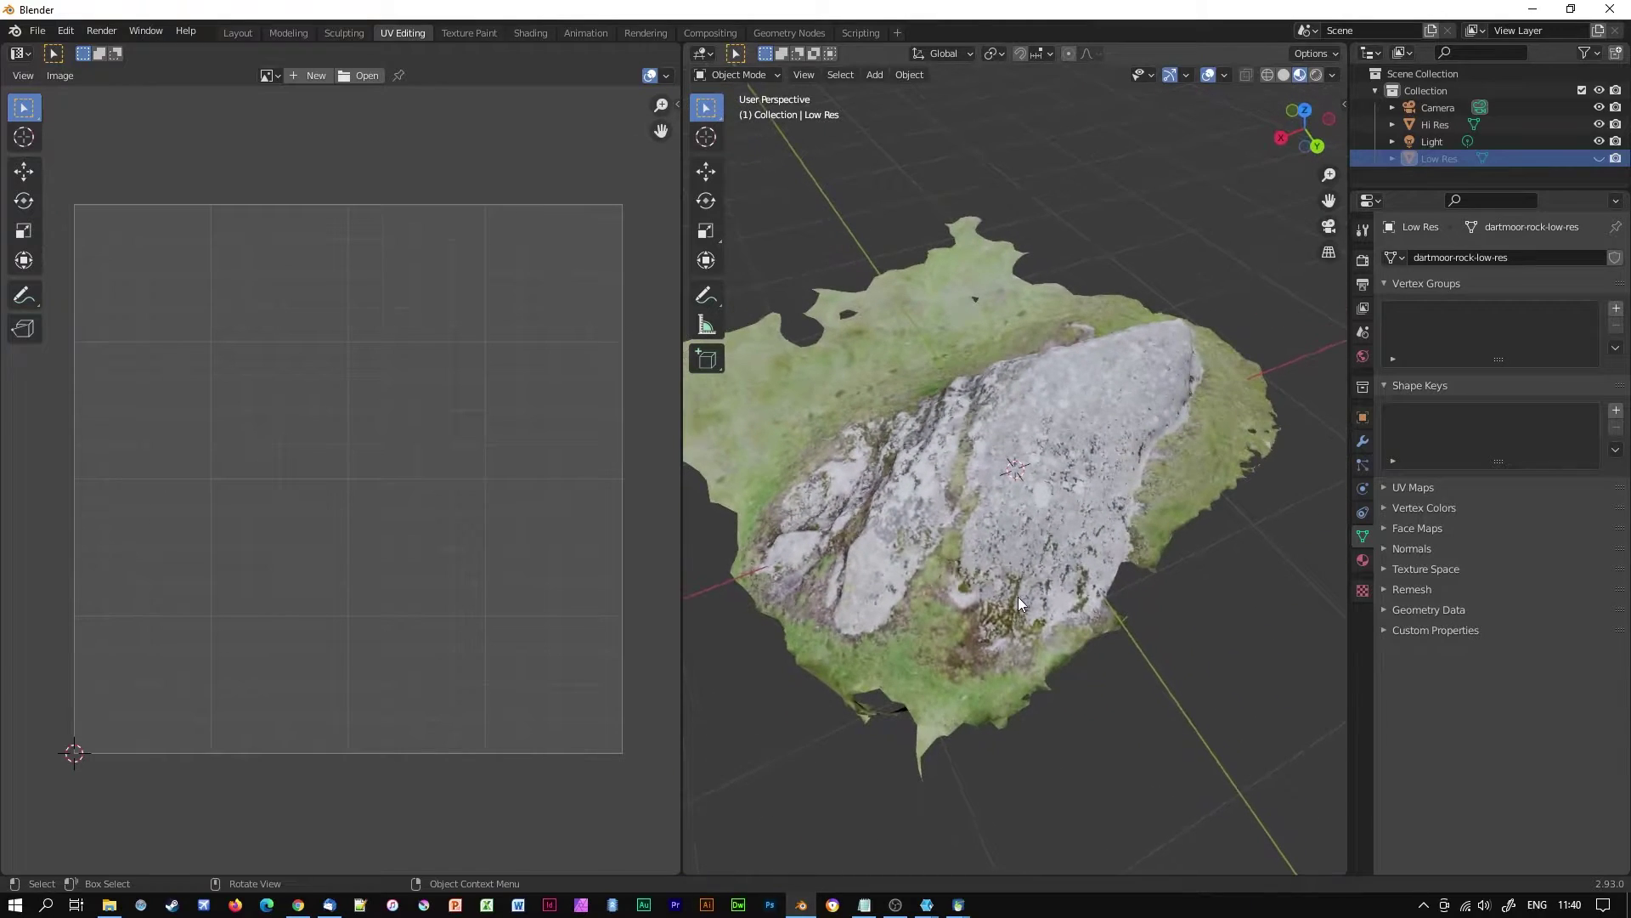
scroll(1018, 594, "up", 4)
middle_click_drag(1095, 549, 1147, 548)
left_click(1599, 158)
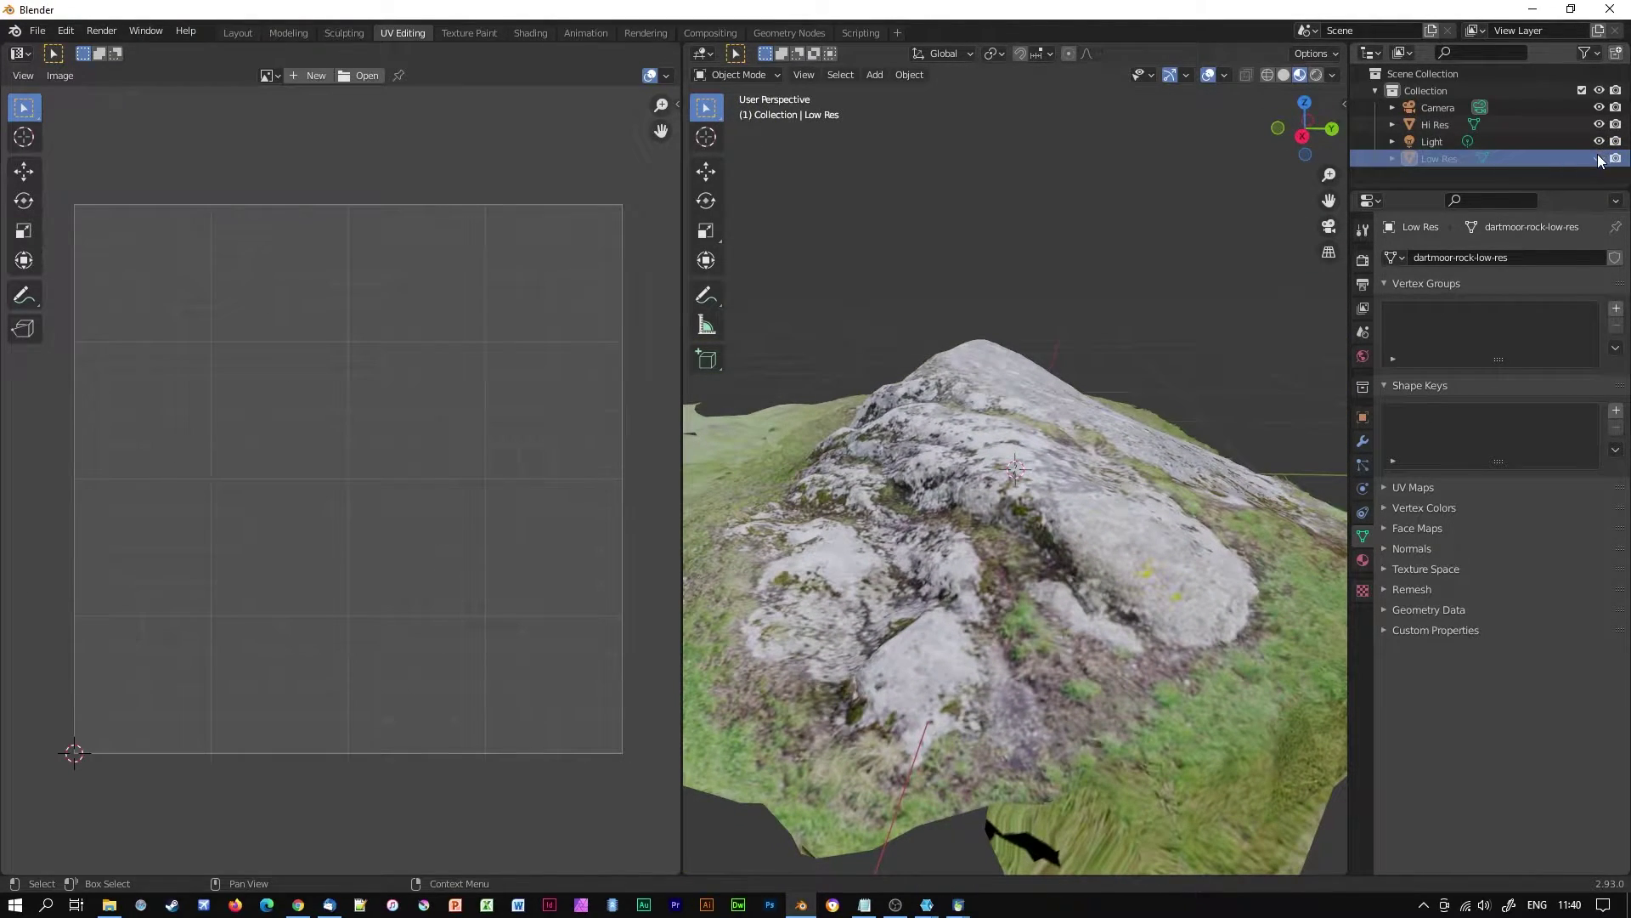
left_click(1599, 124)
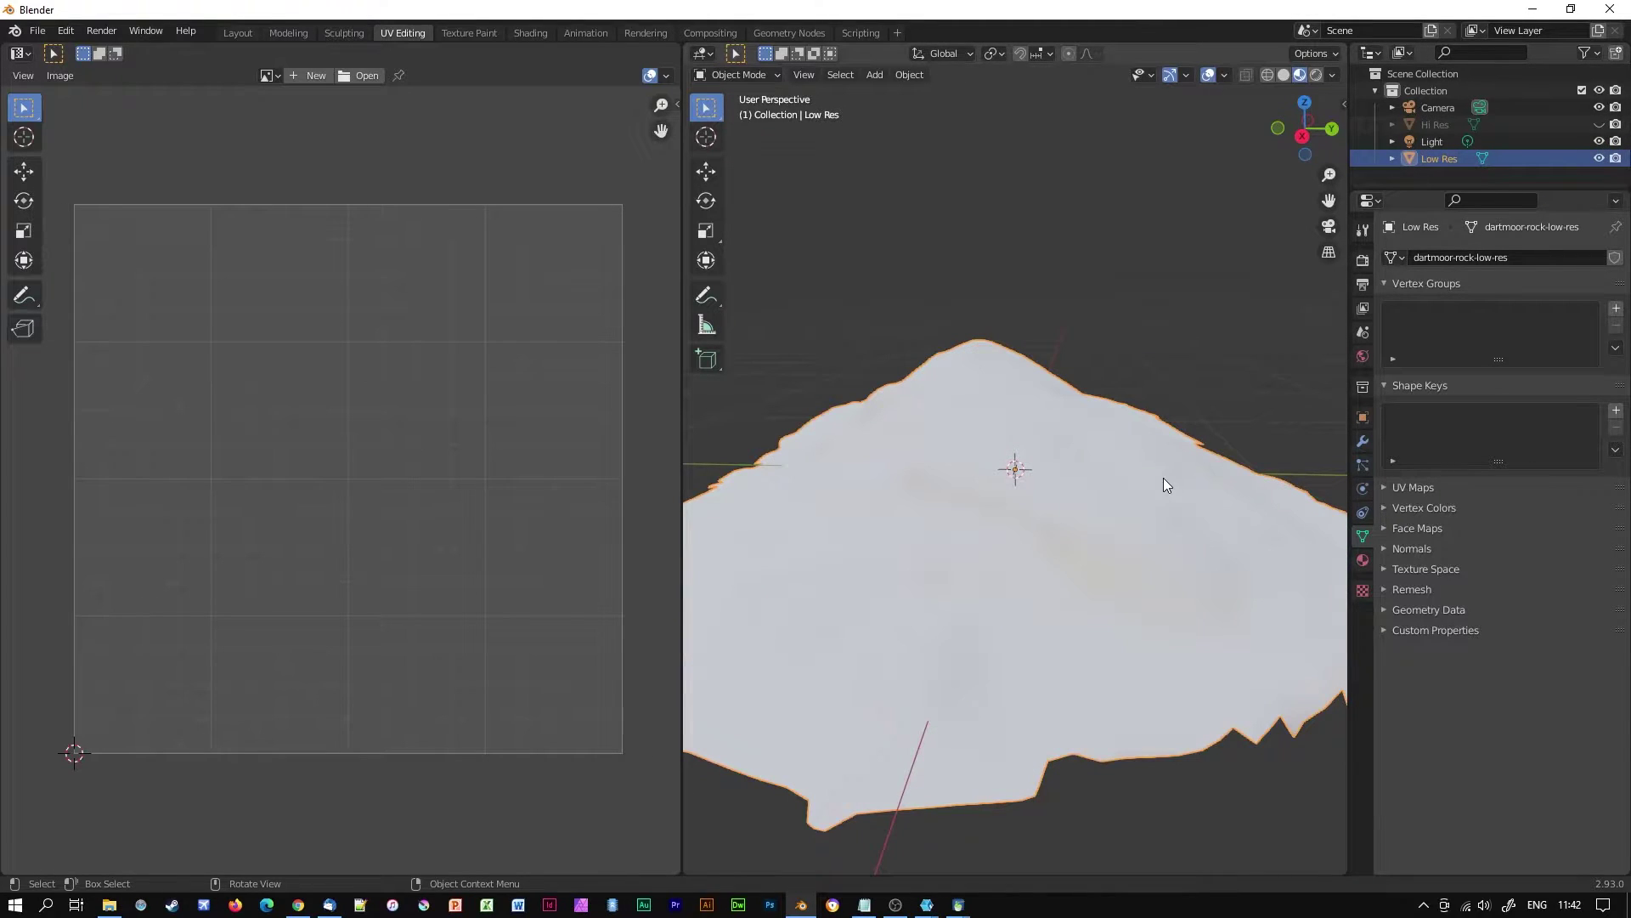
Rename the Low Res rock's material to Rock Material
left_click(1362, 560)
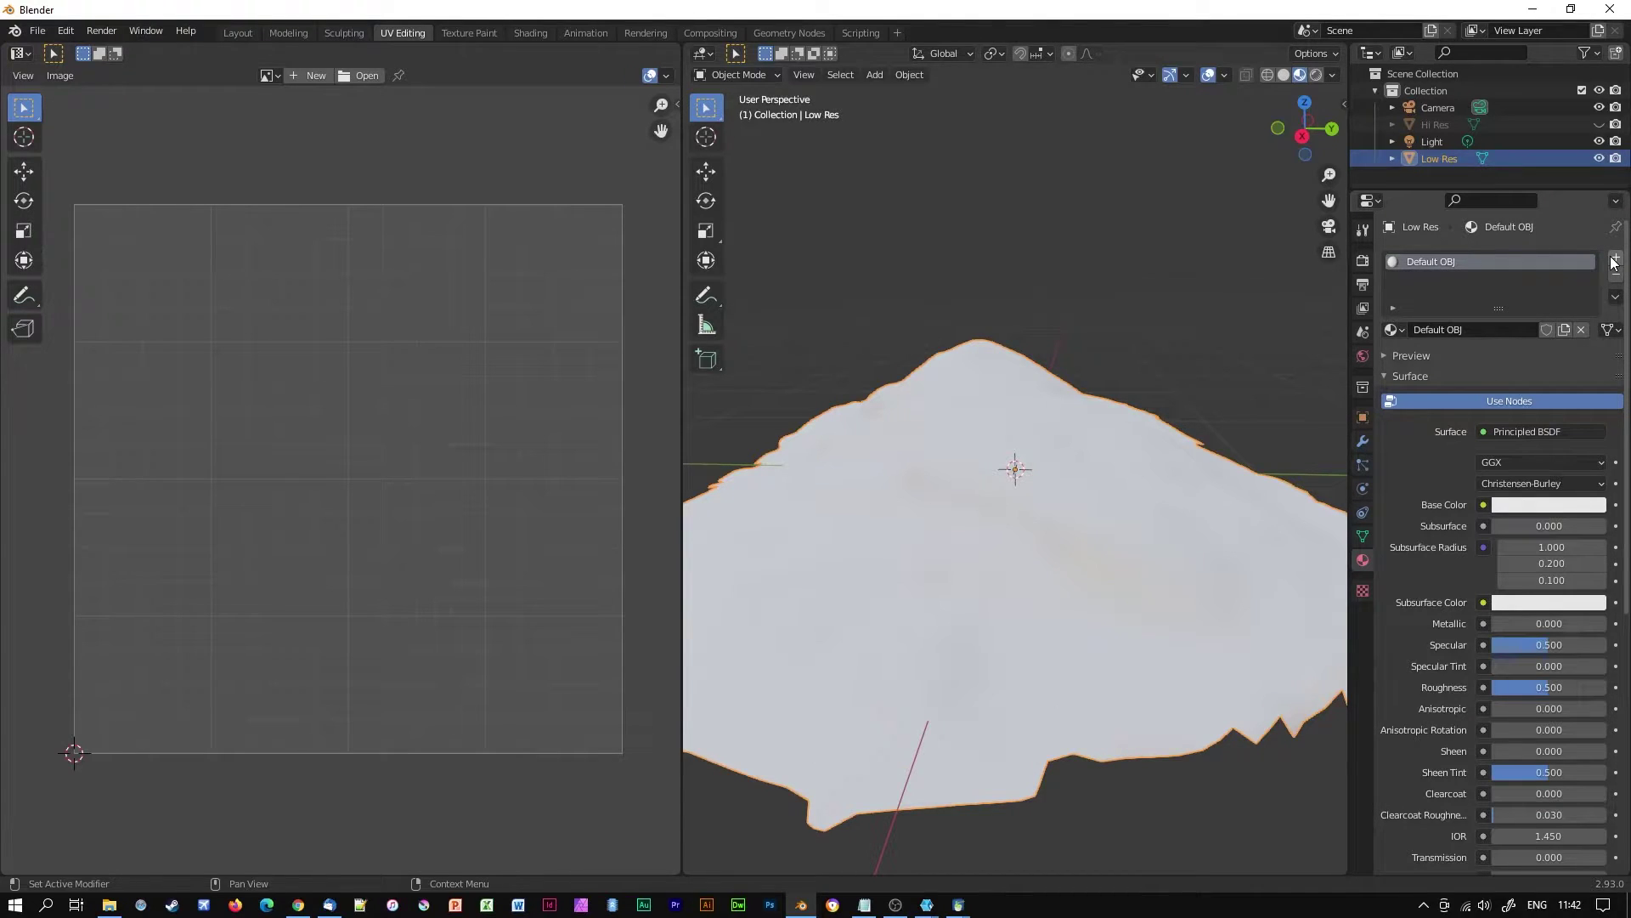
left_click(1463, 328)
type("Rock")
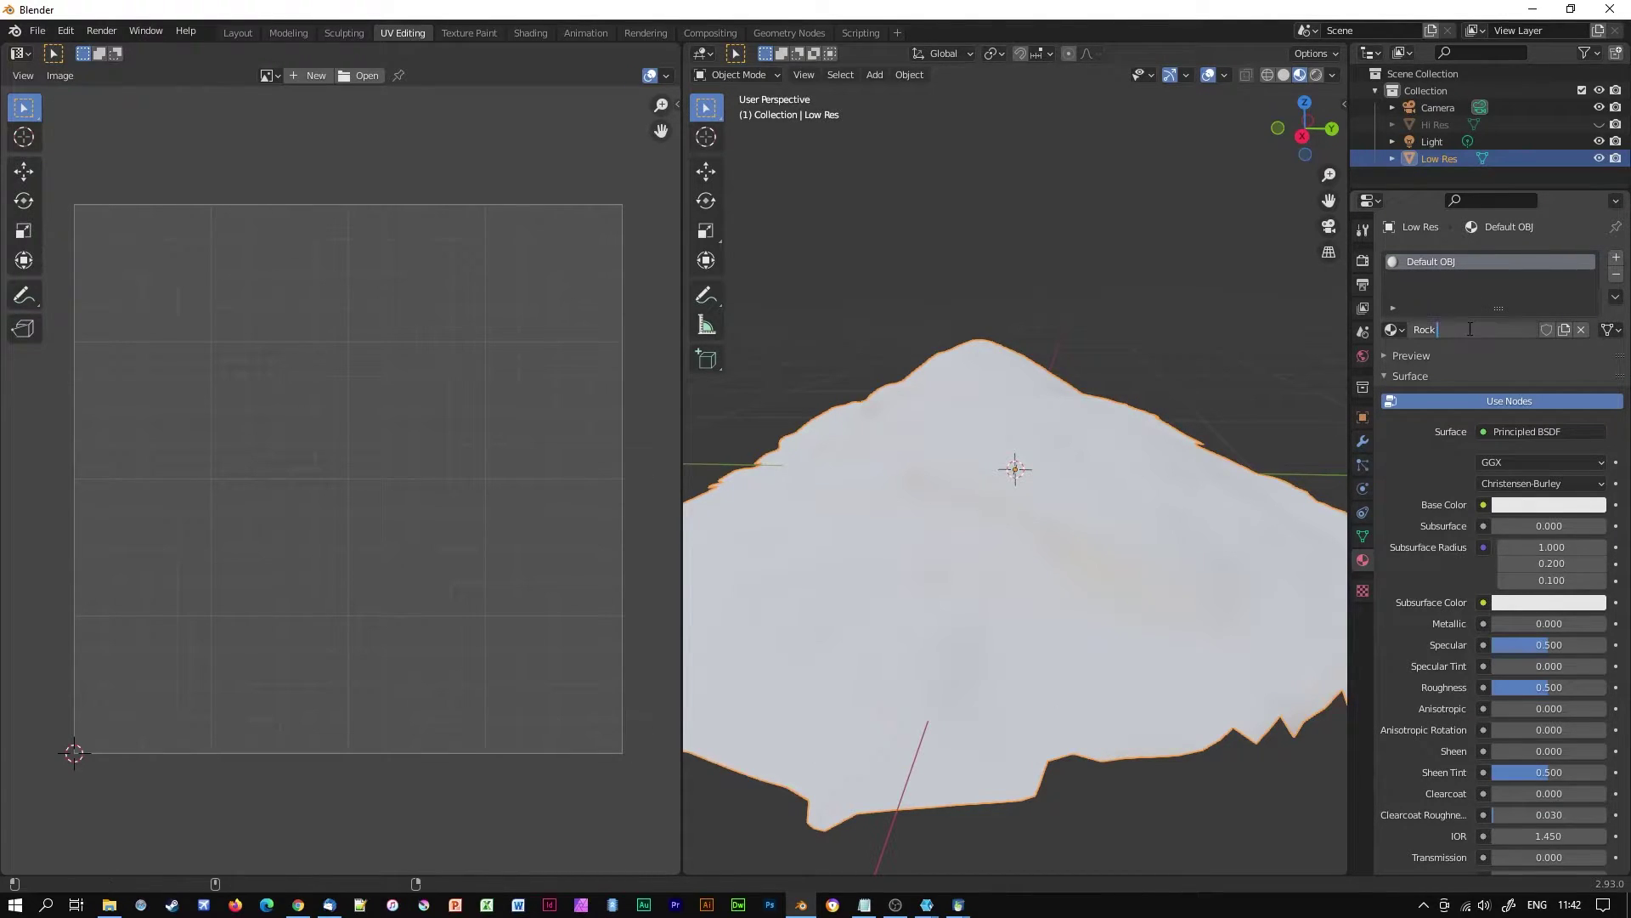
type(" Material")
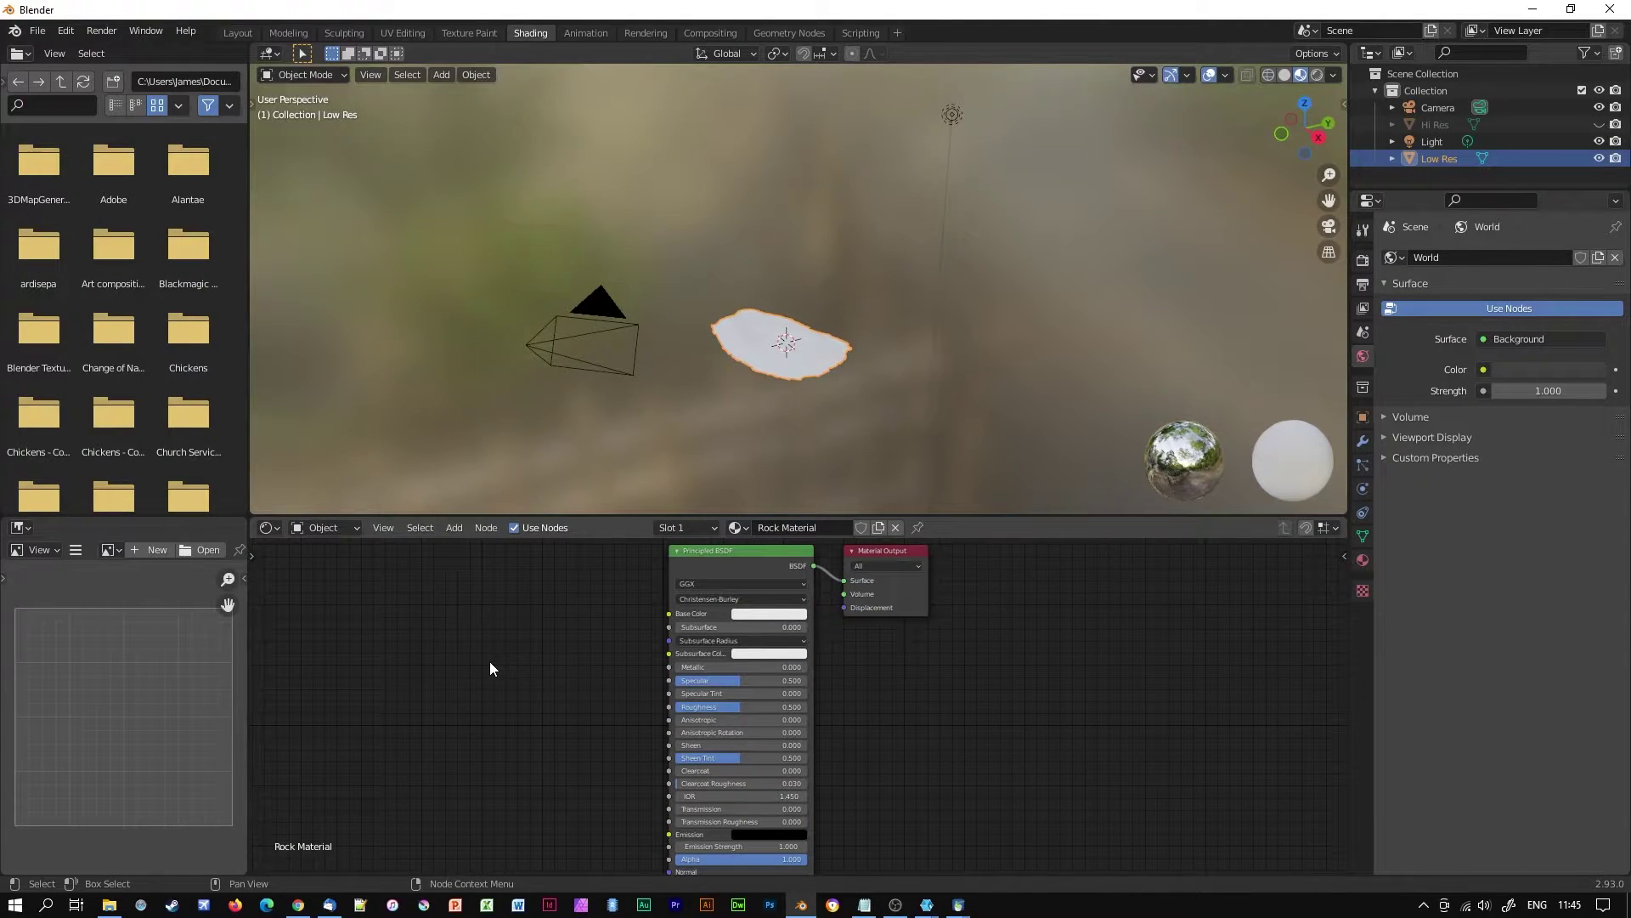
Add an Image Texture node to Rock Material and place it ahead of the Principled BSDF node
key("shift+a")
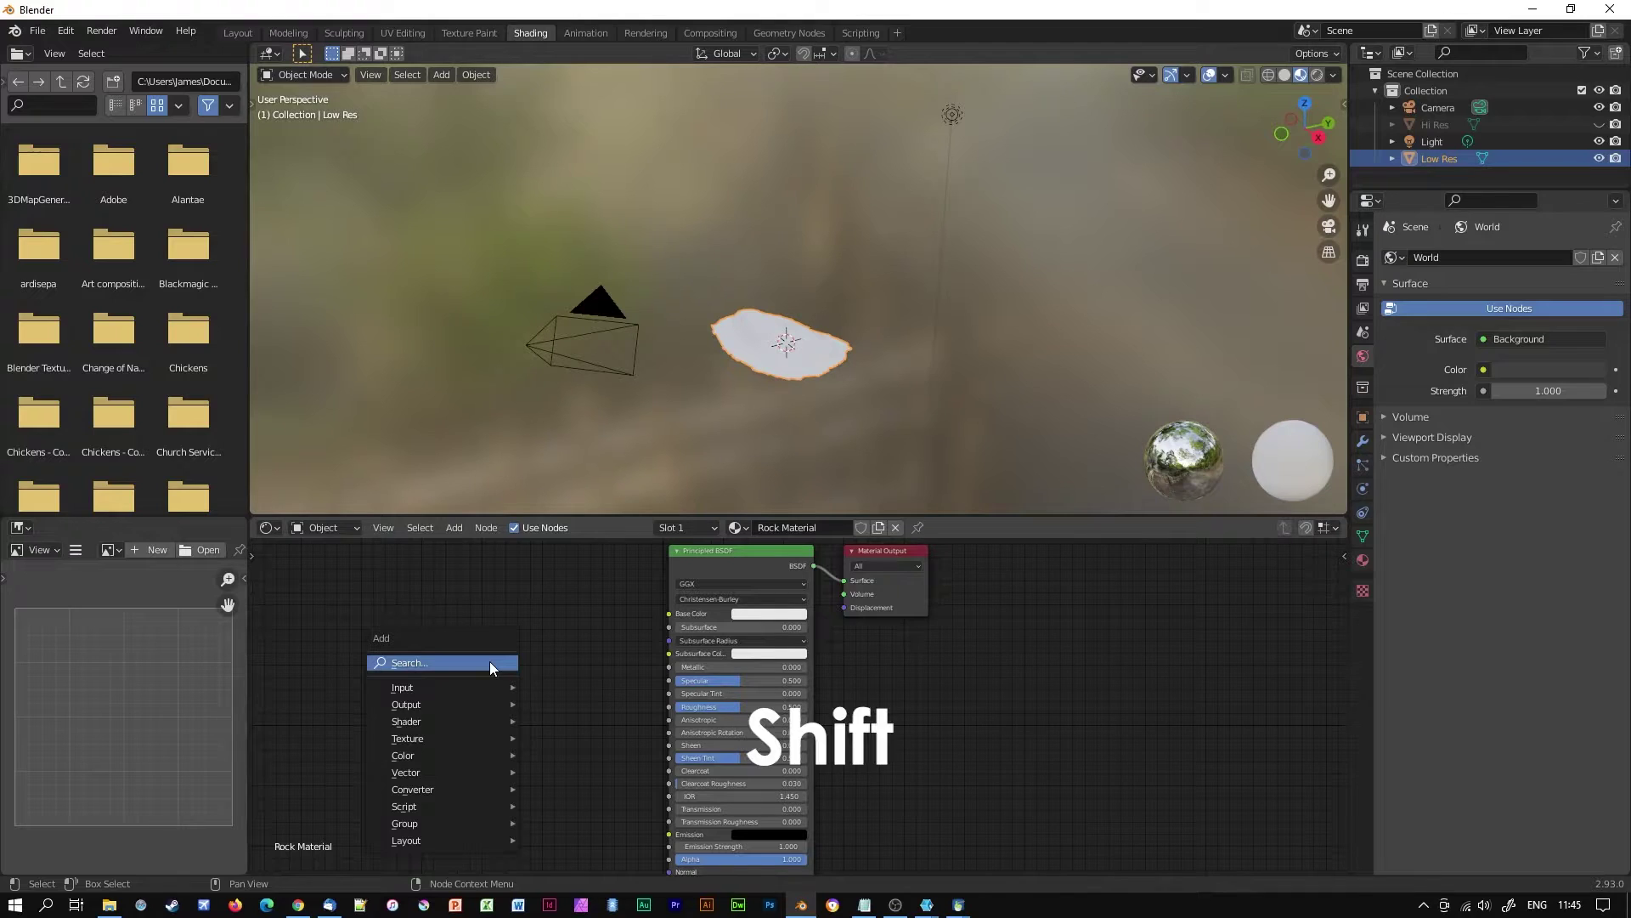
left_click(489, 662)
type("image")
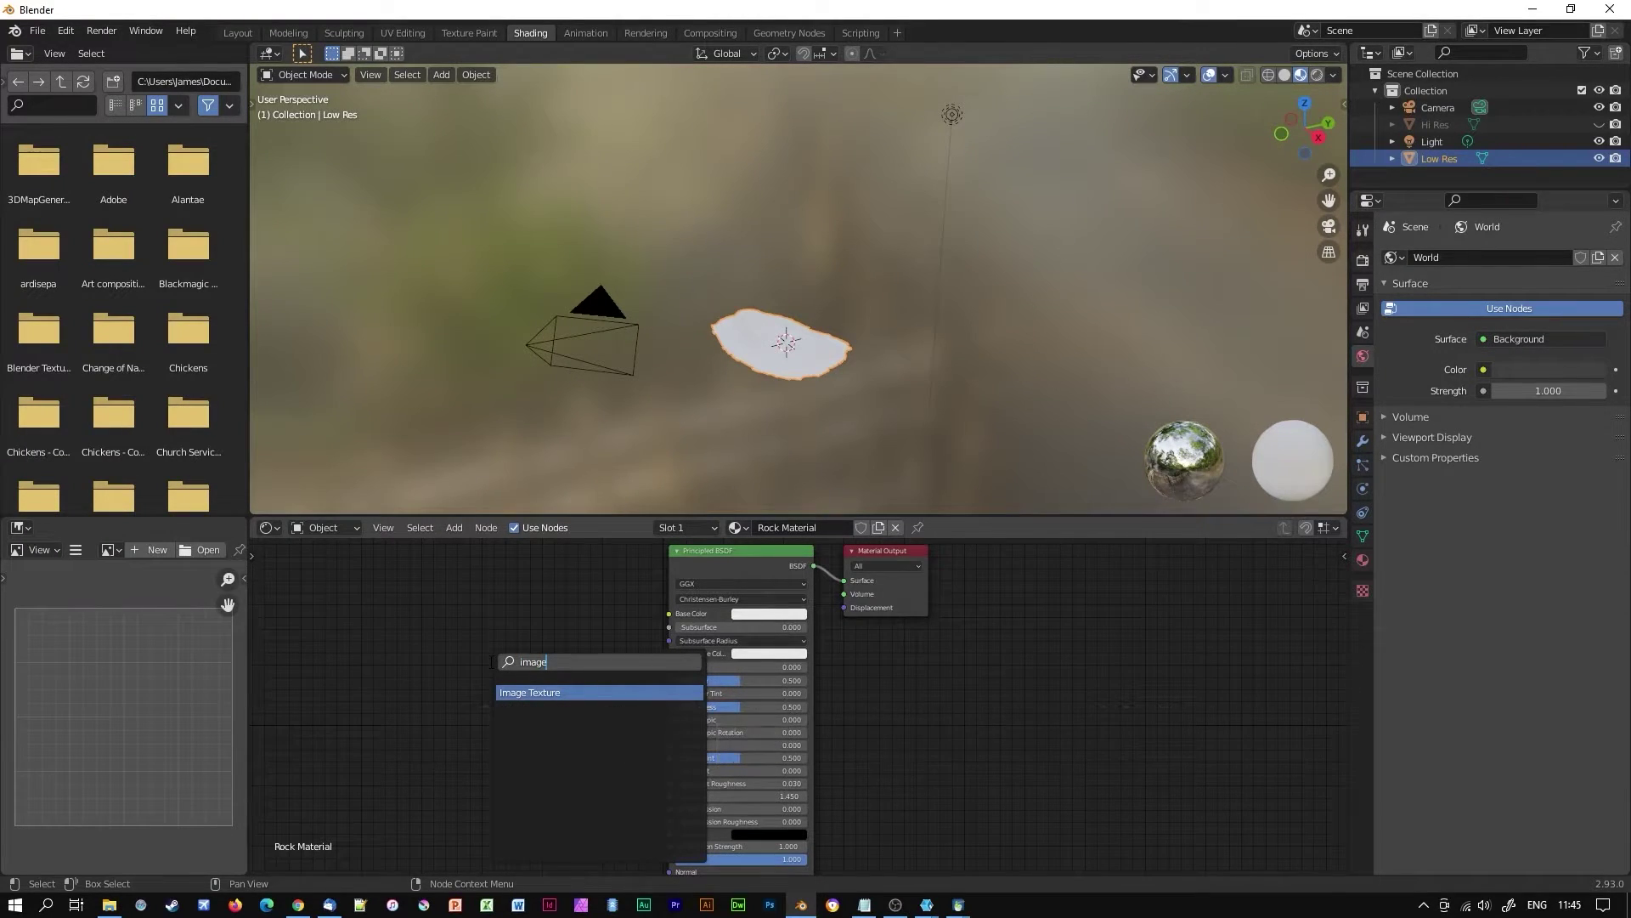
left_click(542, 691)
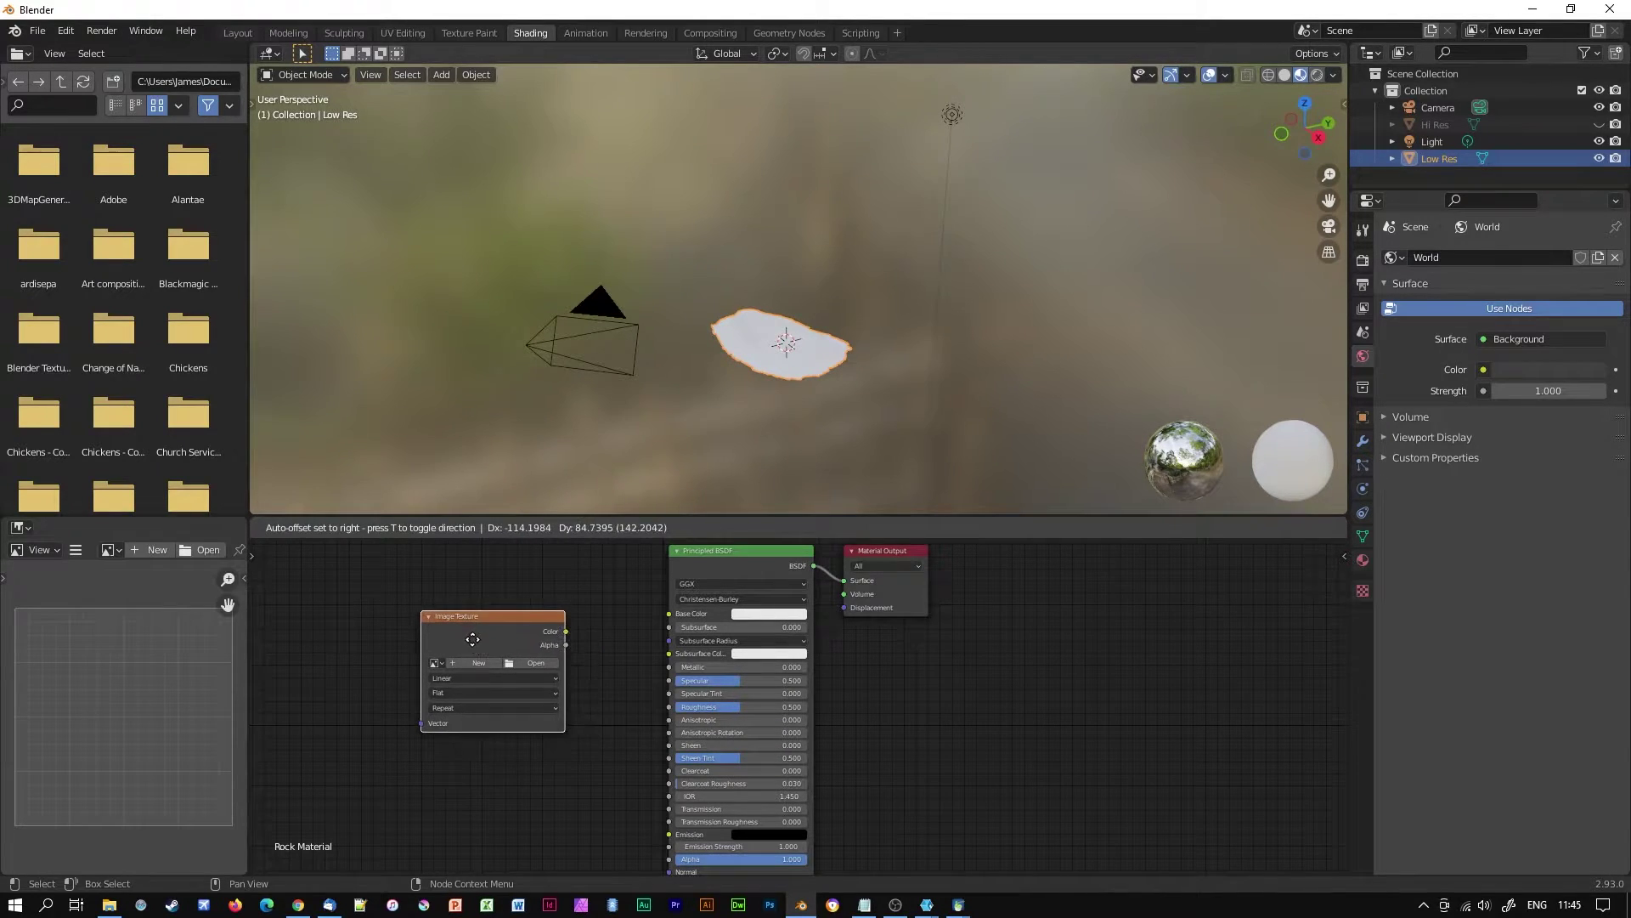
left_click(473, 639)
Create a new blank 2048 × 2048 px image in the Image Texture node
left_click(480, 662)
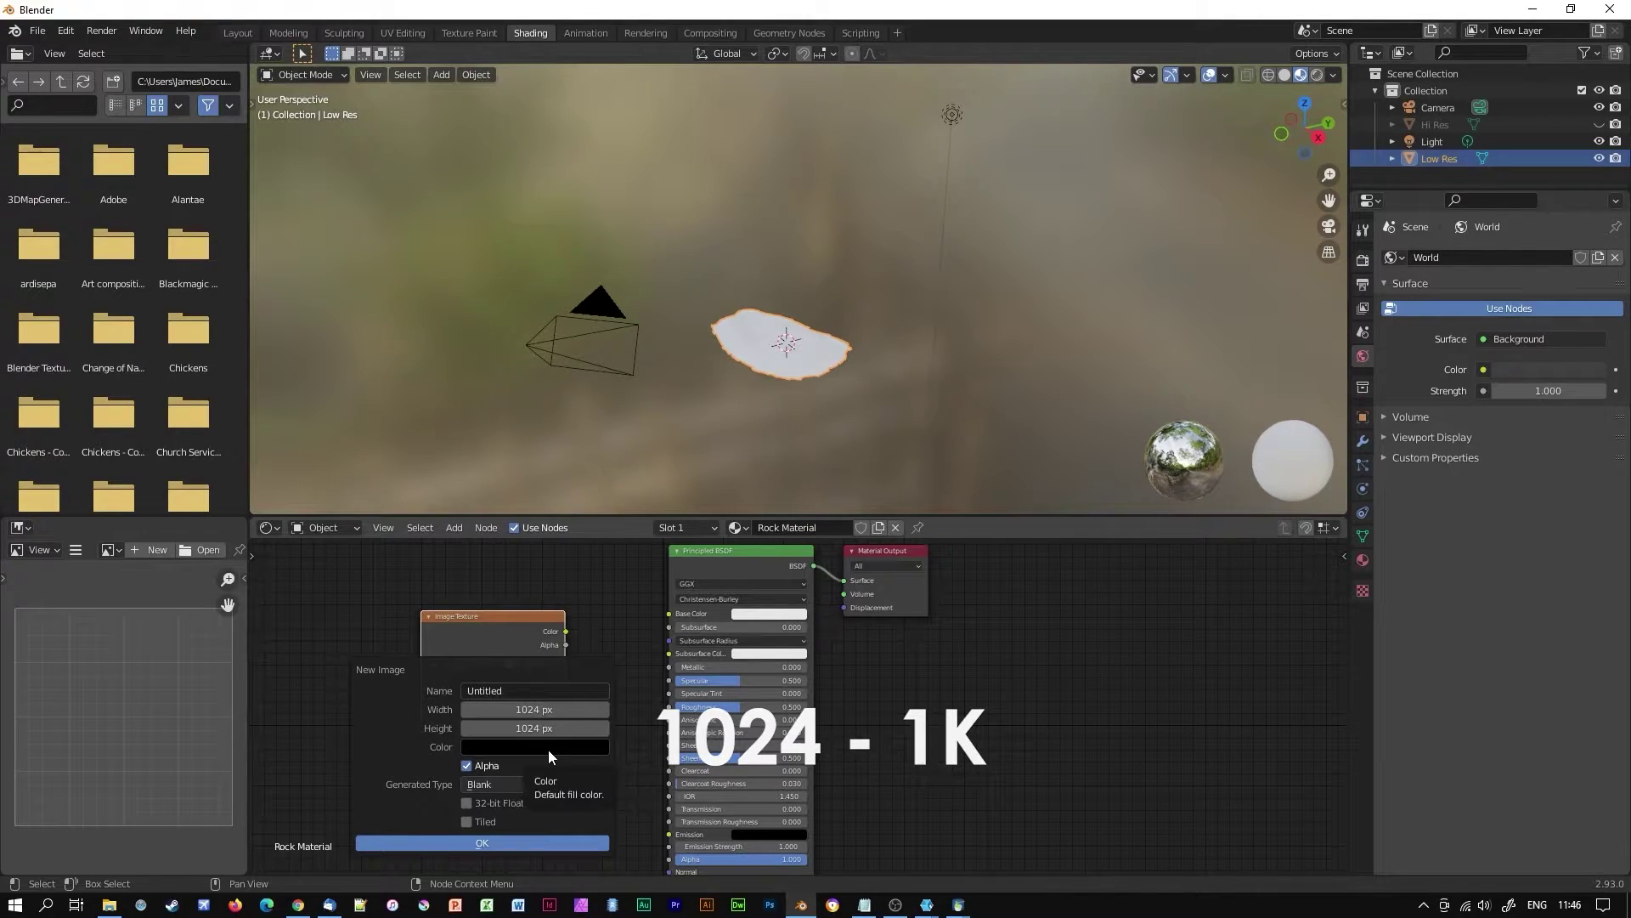
left_click(533, 710)
type("20")
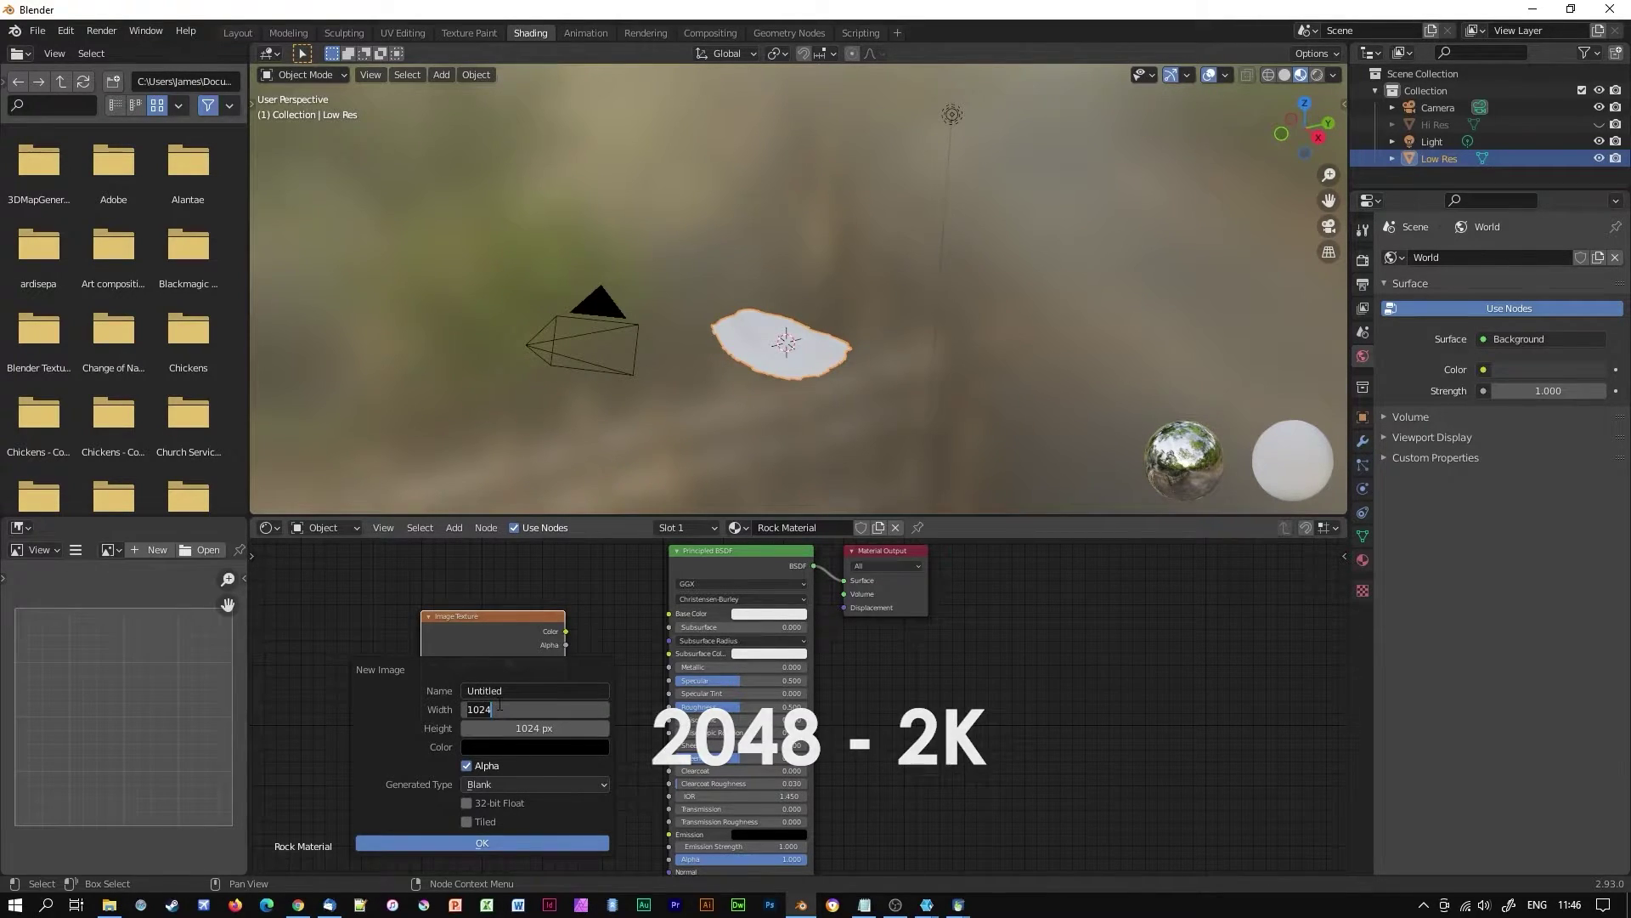
type("48")
key("Tab")
type("2048")
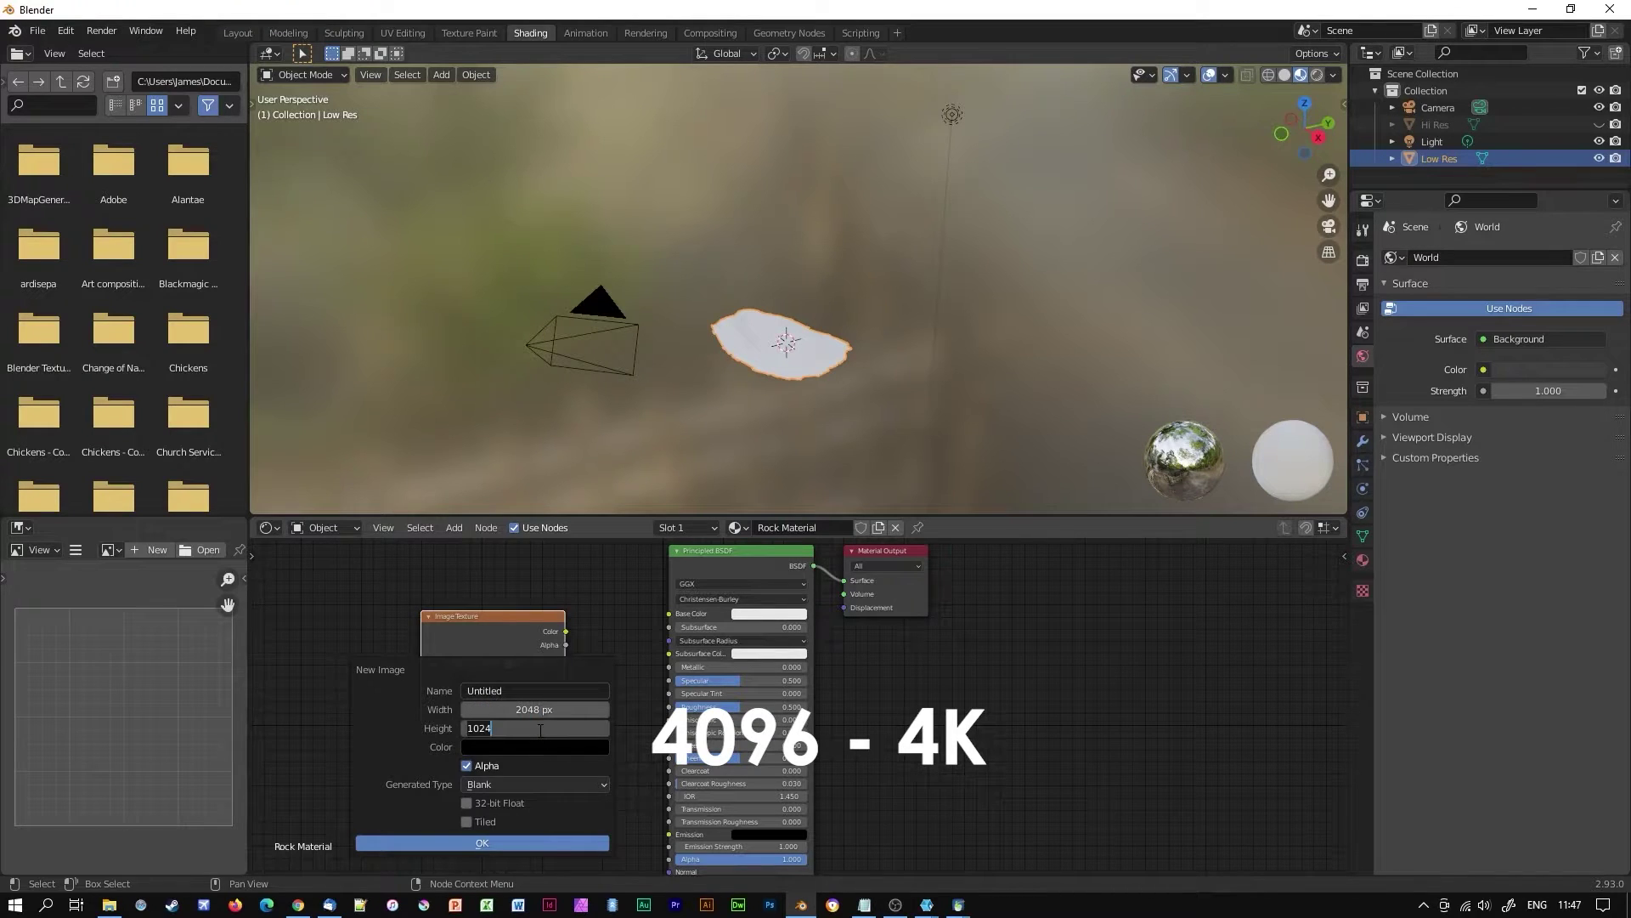
key("Return")
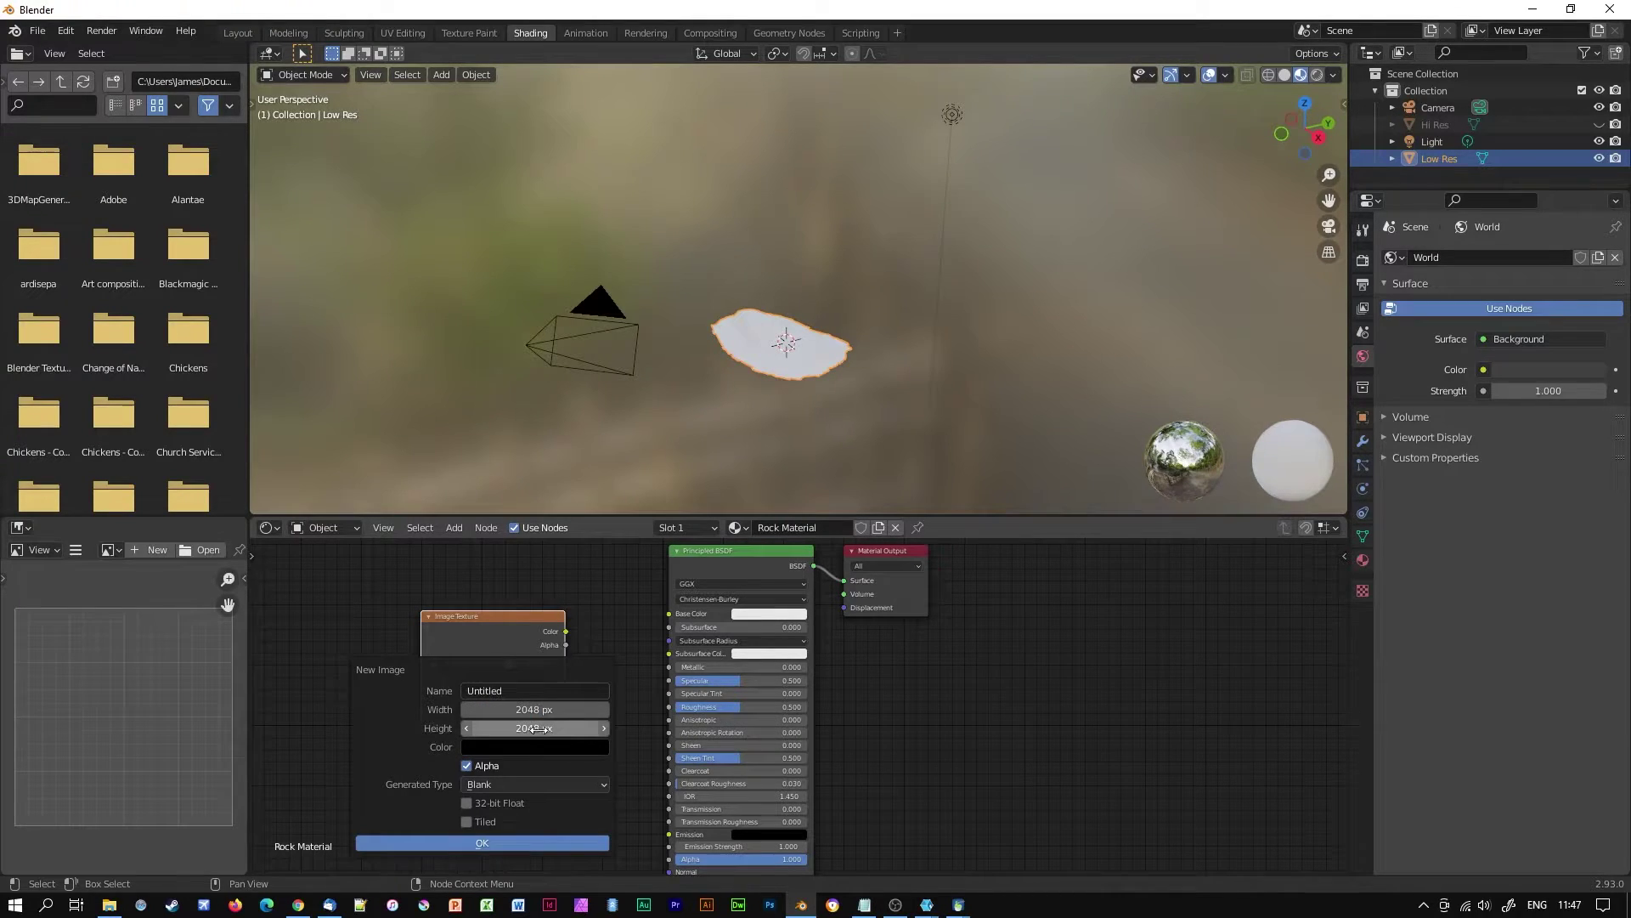
left_click(487, 841)
Connect the image texture's Color output to the Principled BSDF Base Color and check the shaded Low Res rock
left_click_drag(567, 632, 671, 620)
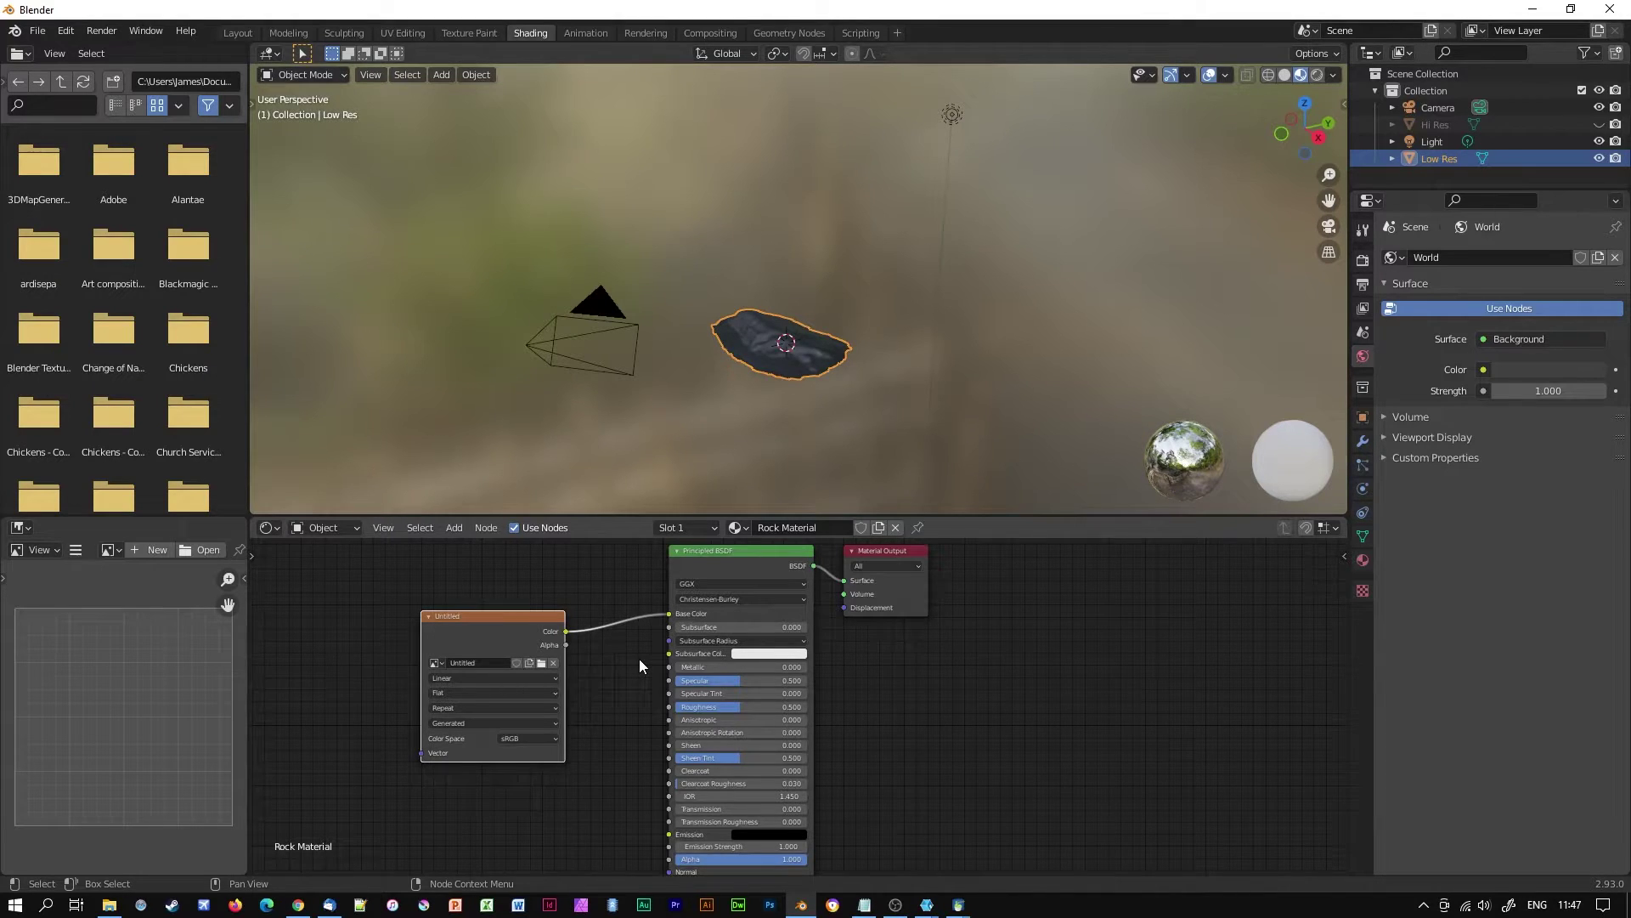
scroll(885, 426, "up", 4)
middle_click_drag(890, 404, 861, 461)
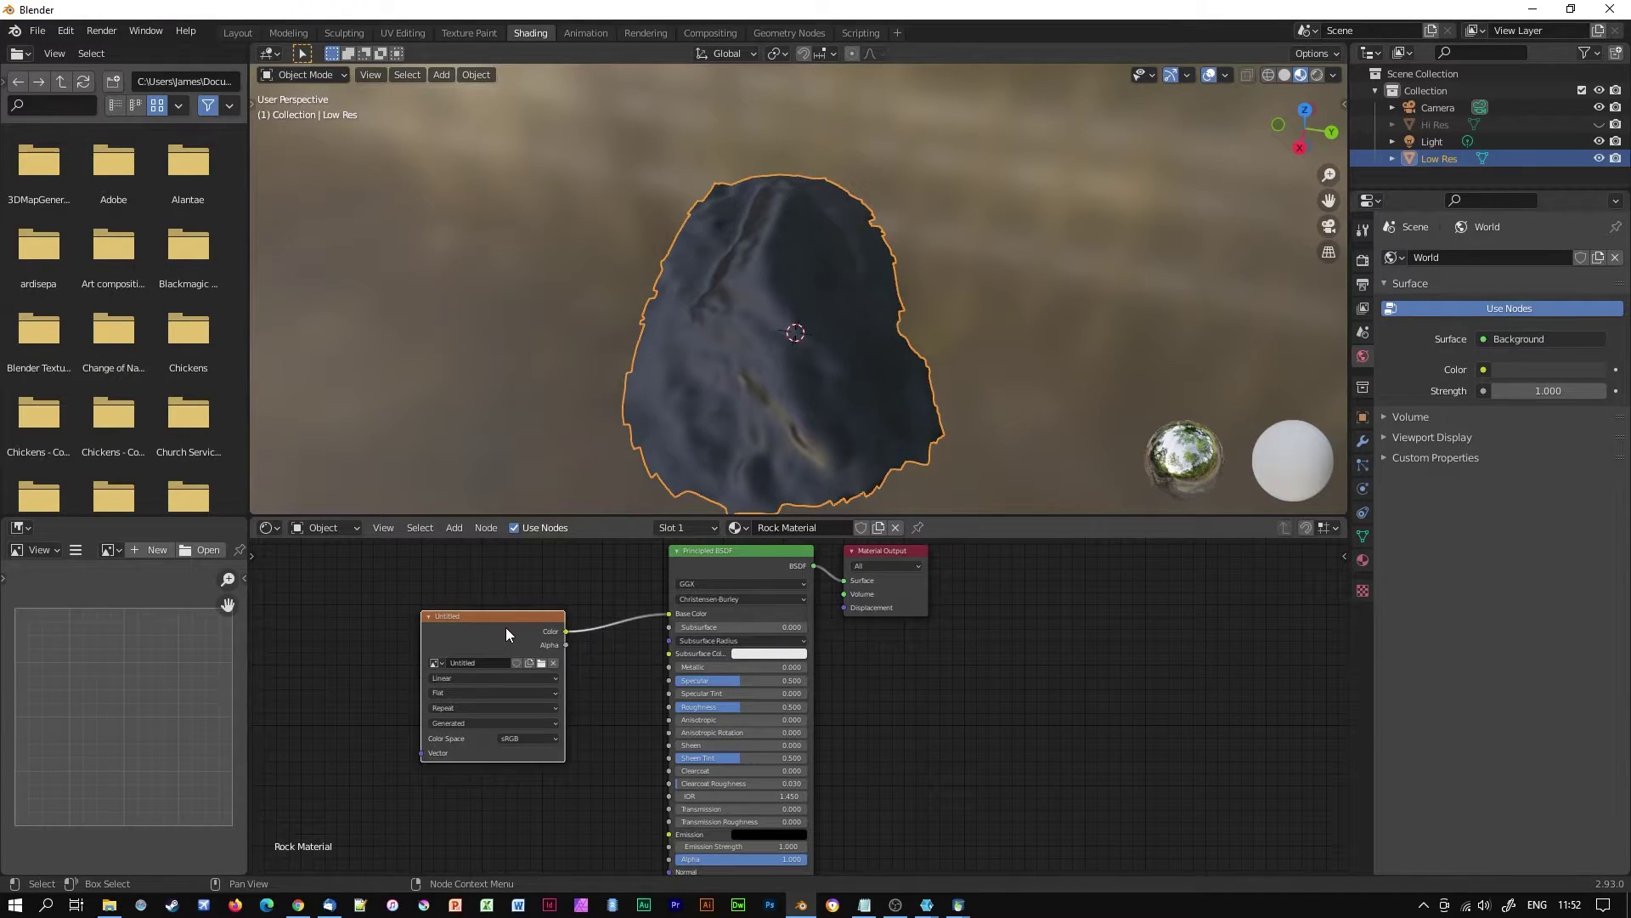
left_click_drag(514, 626, 519, 625)
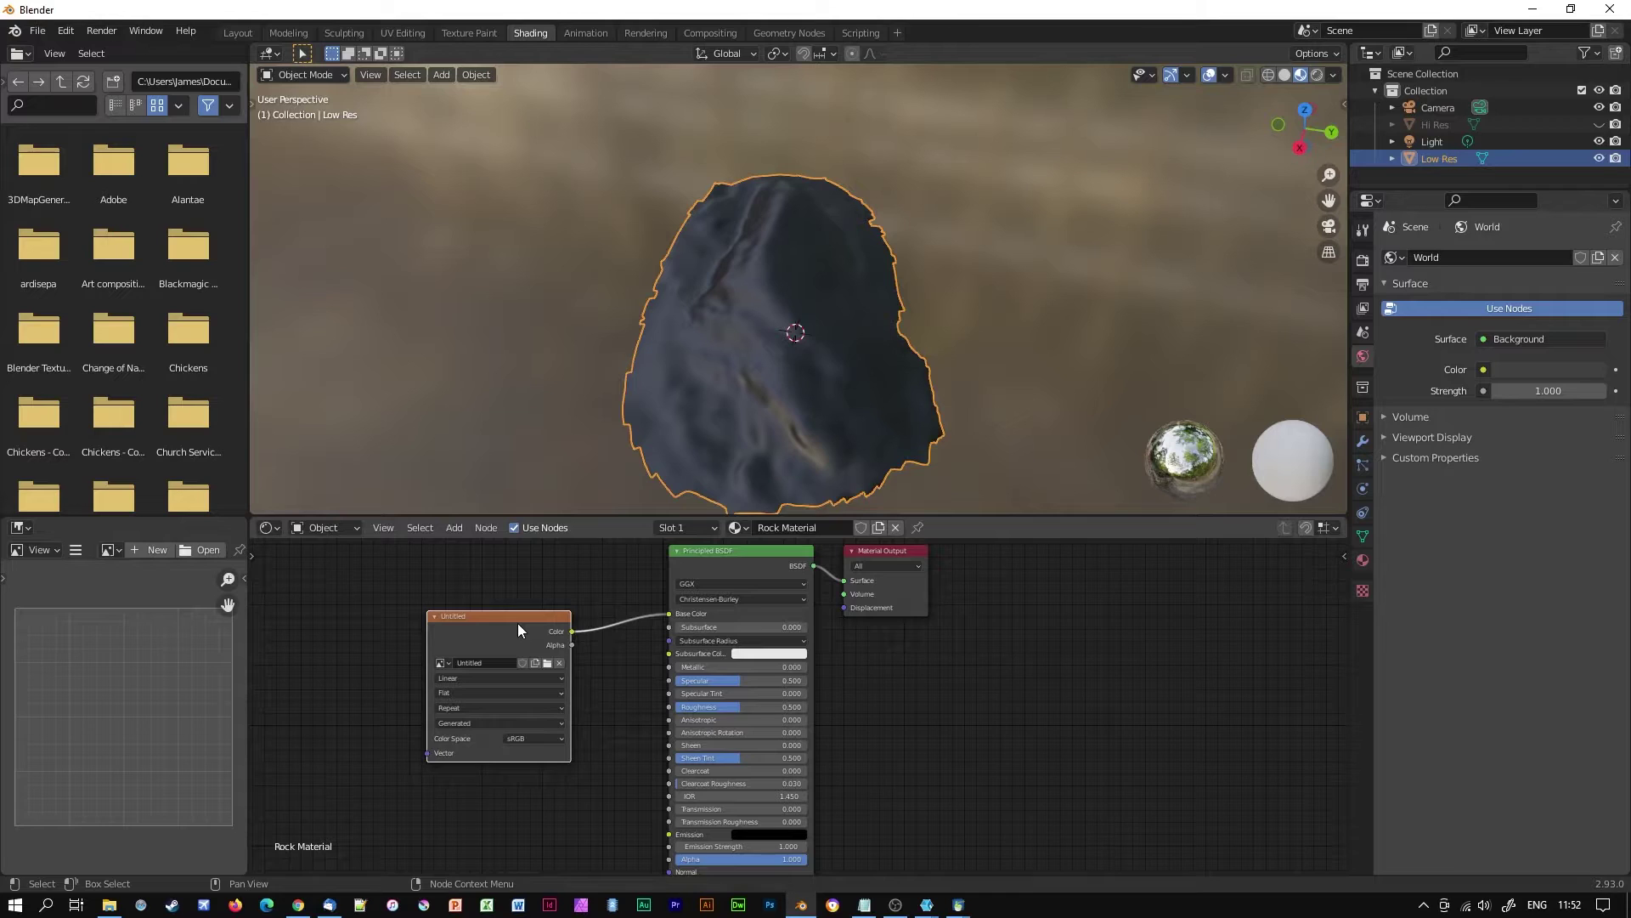
Unhide the Hi Res rock and select it together with Low Res, keeping Low Res as the active object
left_click(1599, 125)
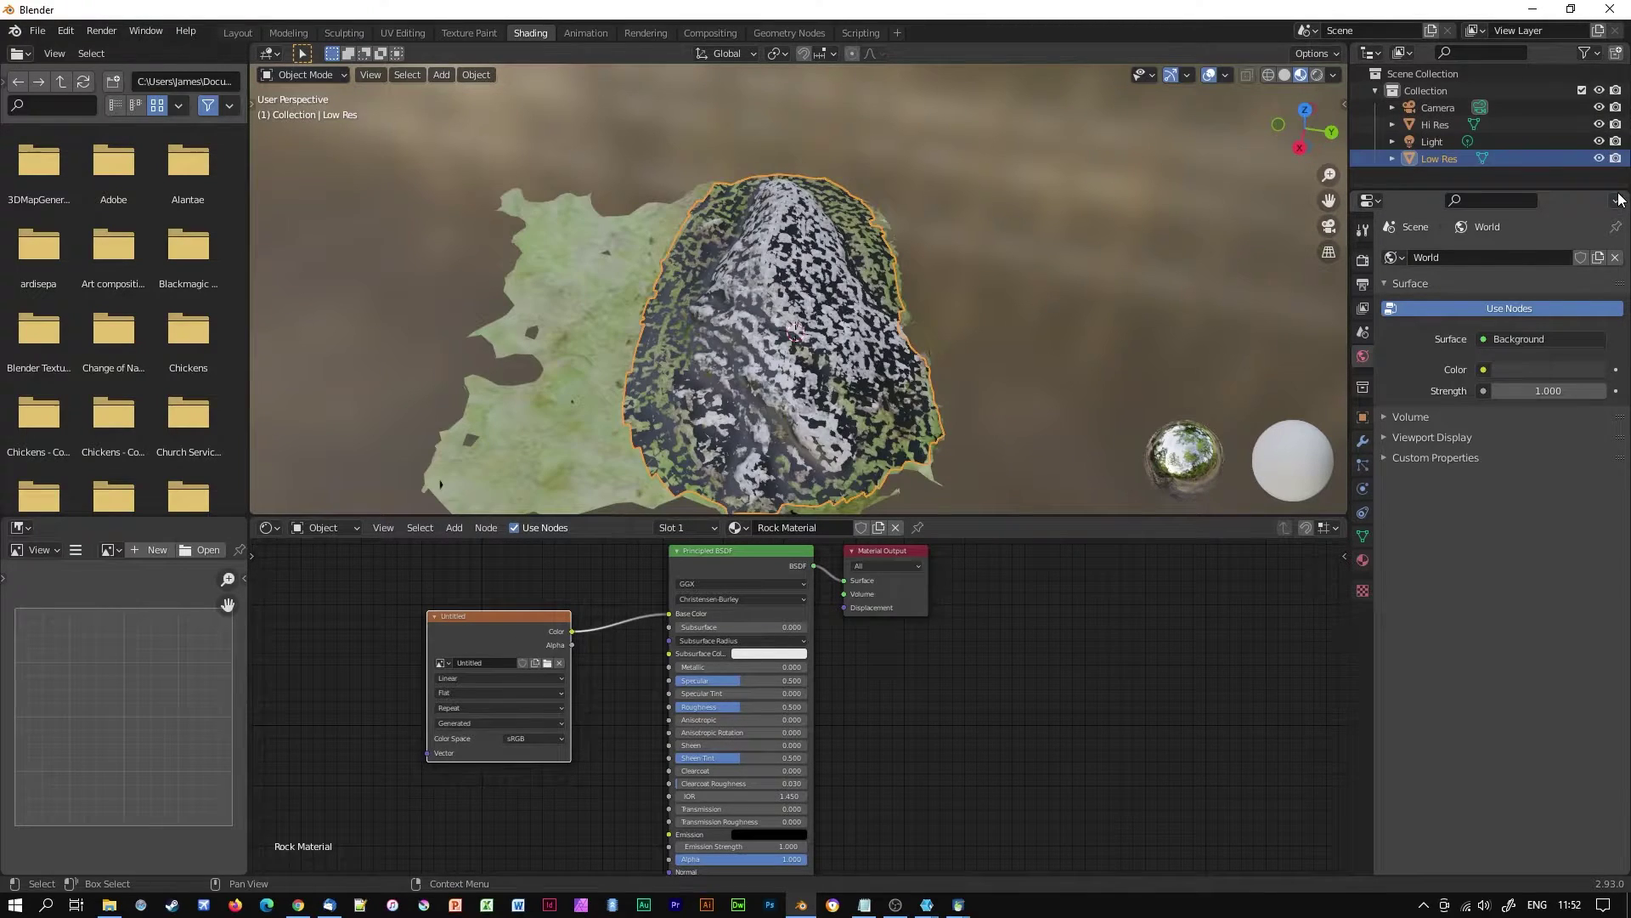
left_click(1435, 124)
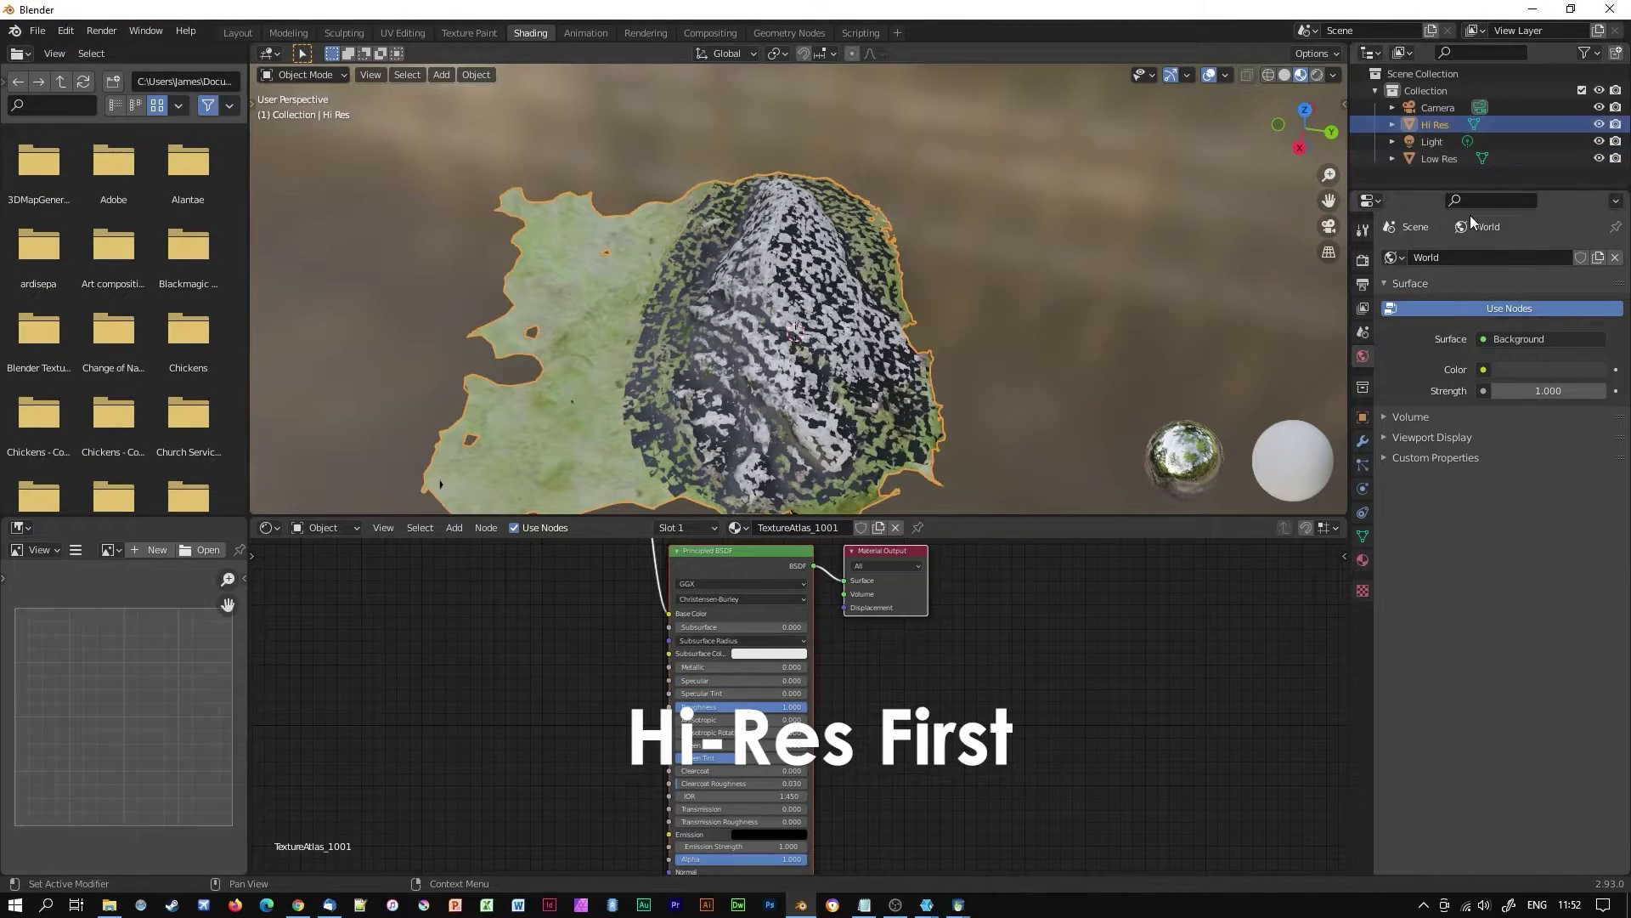
left_click(1431, 158, "ctrl")
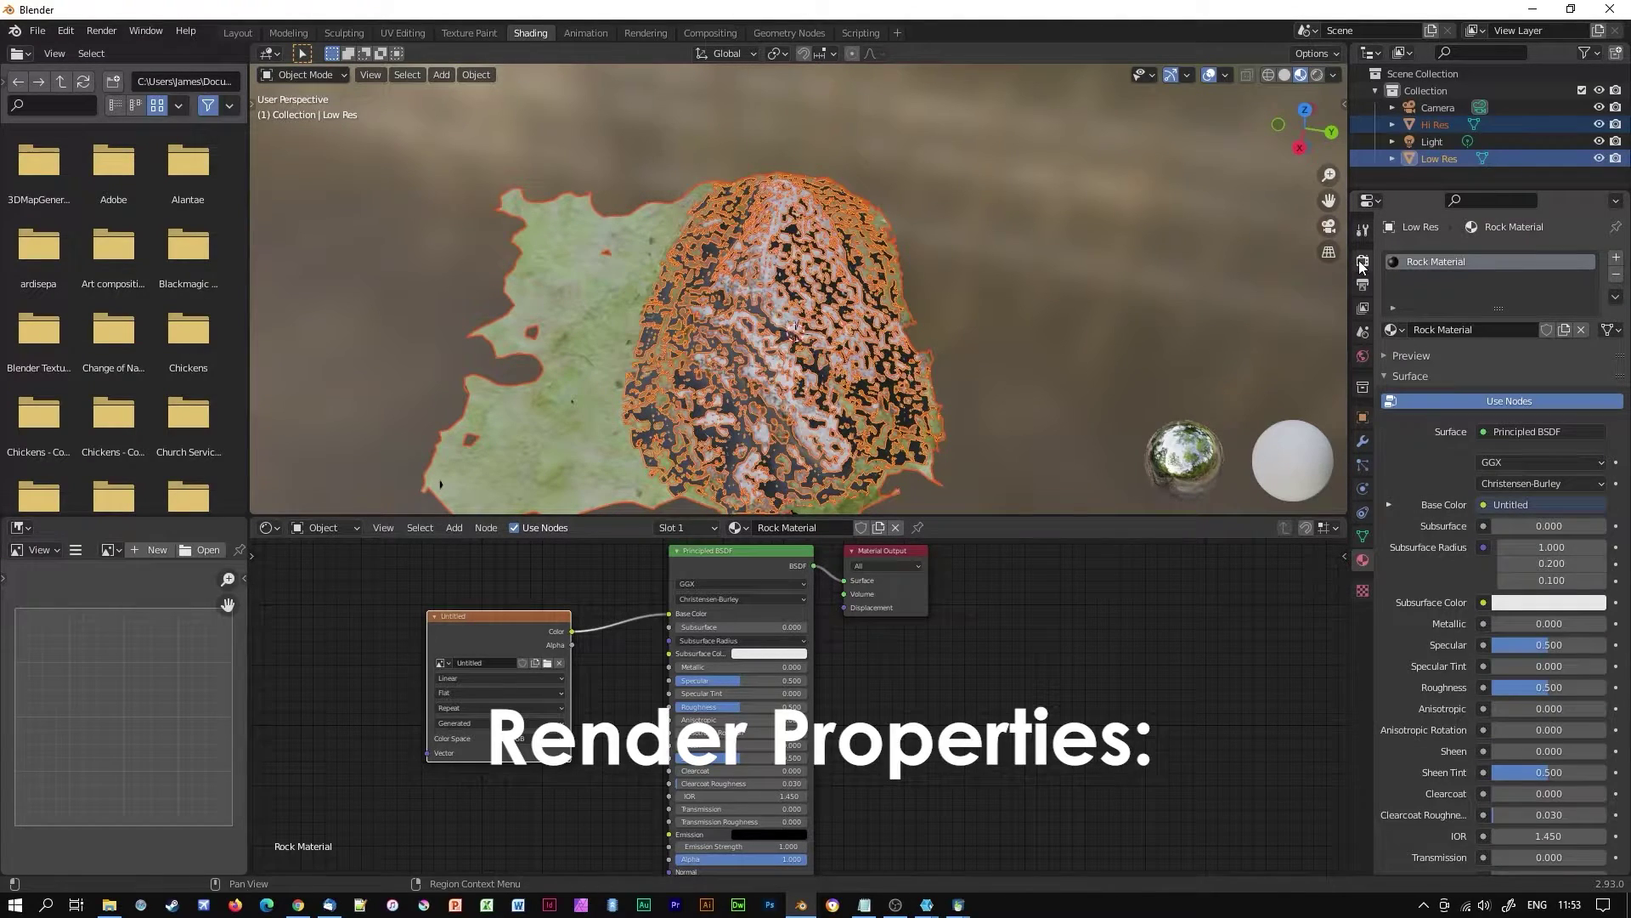
Set the render engine to Cycles with 8 render samples
left_click(1362, 262)
left_click(1521, 258)
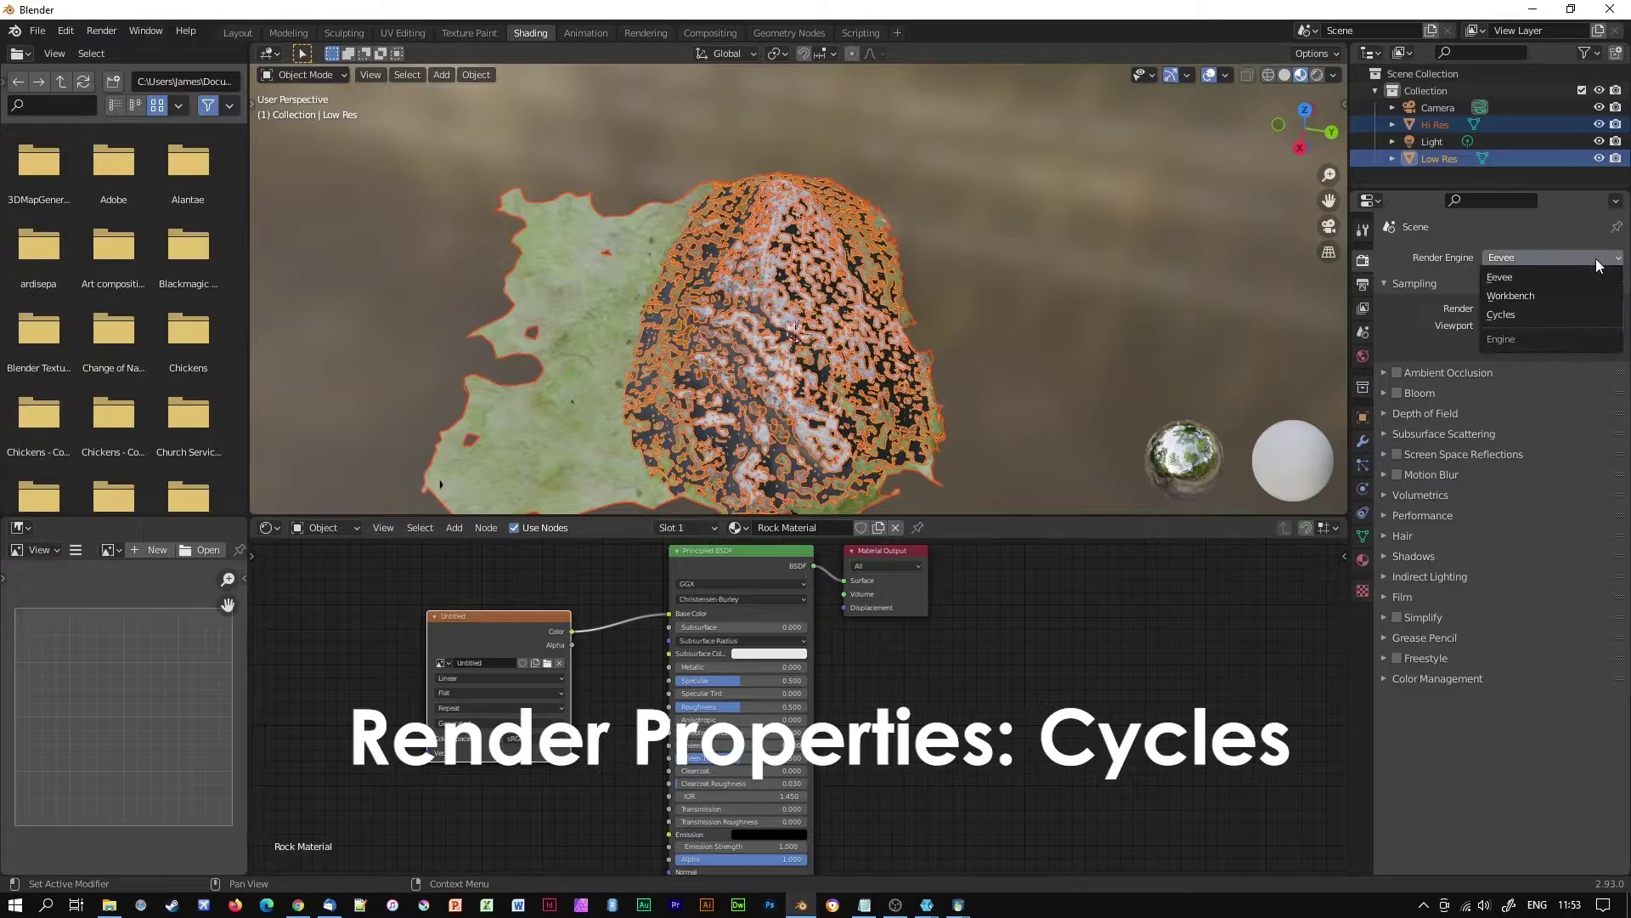
left_click(1508, 315)
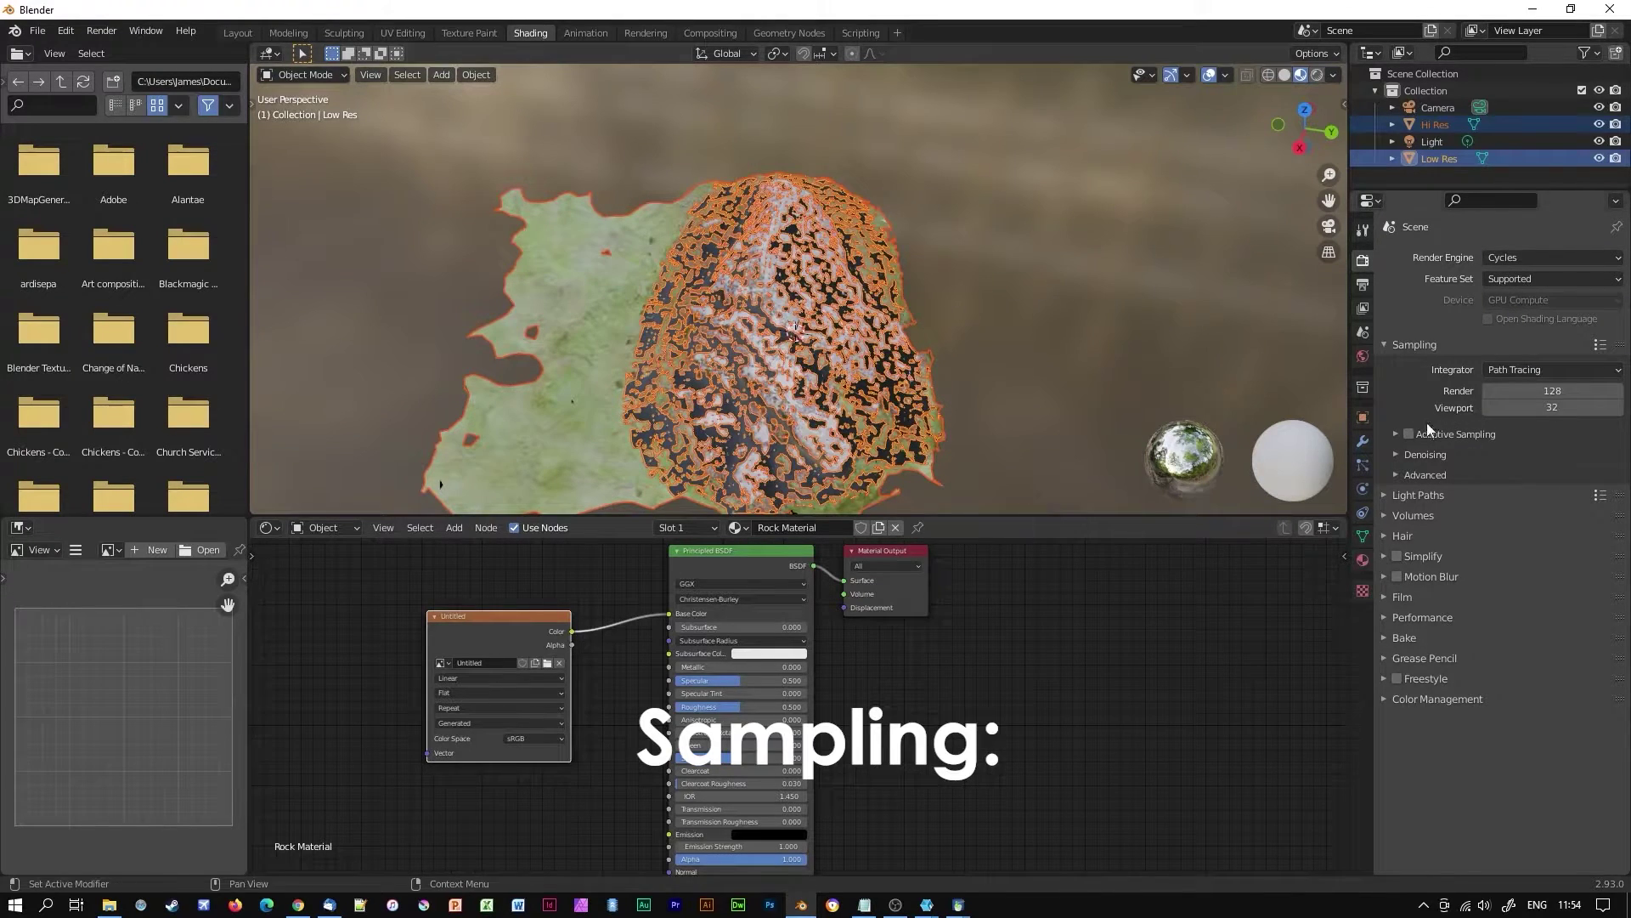
left_click(1574, 390)
type("8")
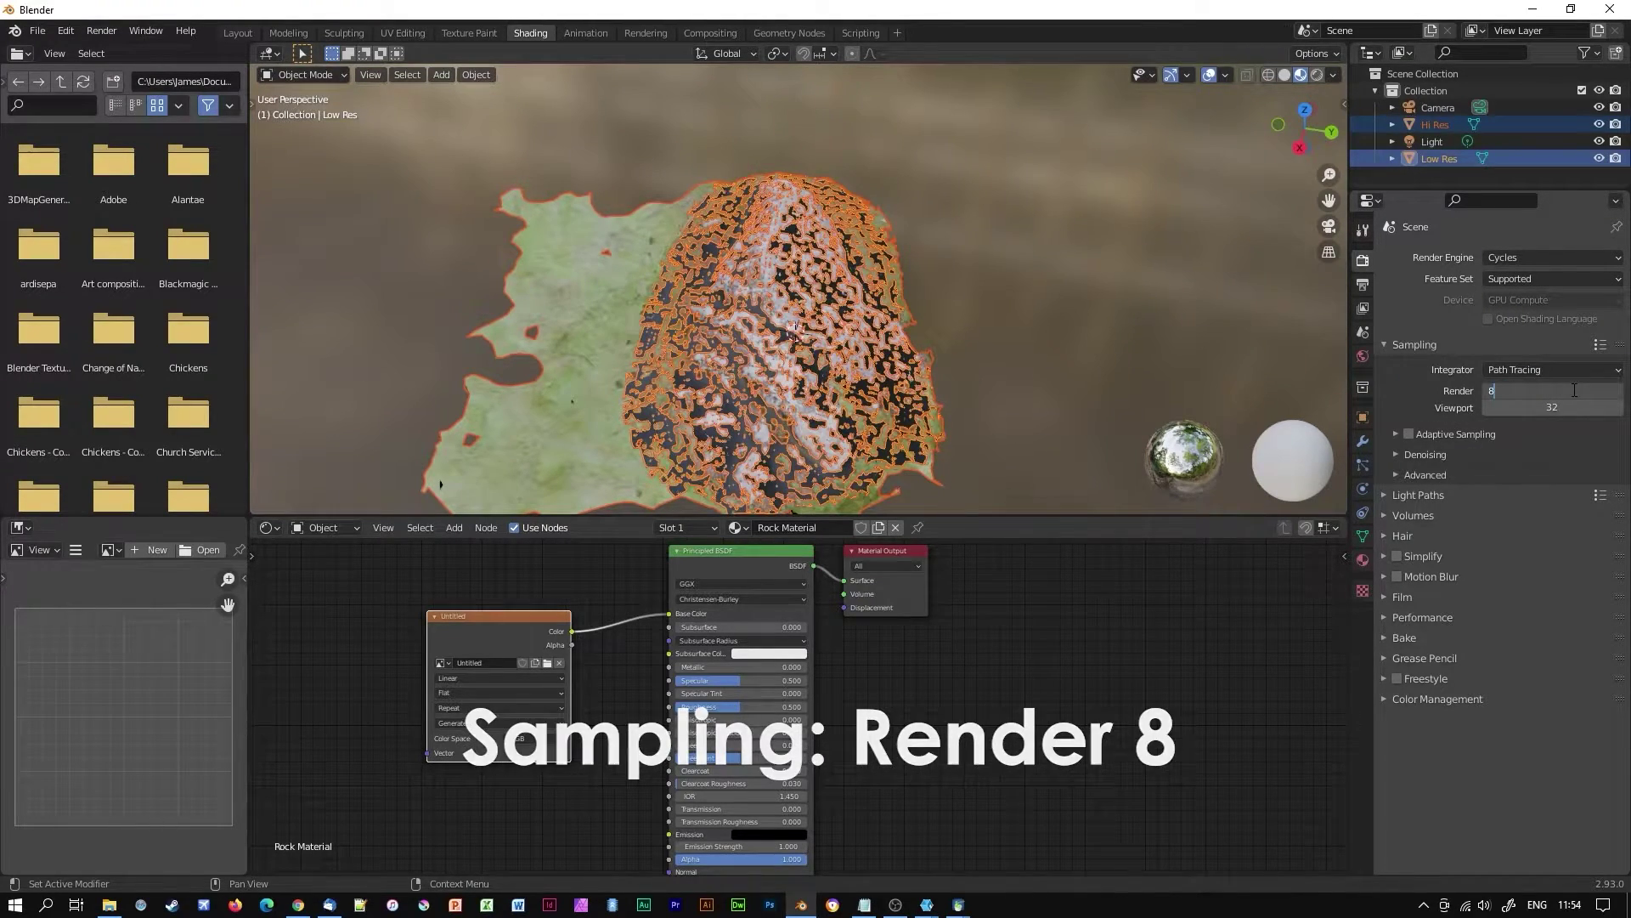
key("Return")
Set the total max light bounces to 2 and disable reflective and refractive caustics
left_click(1393, 497)
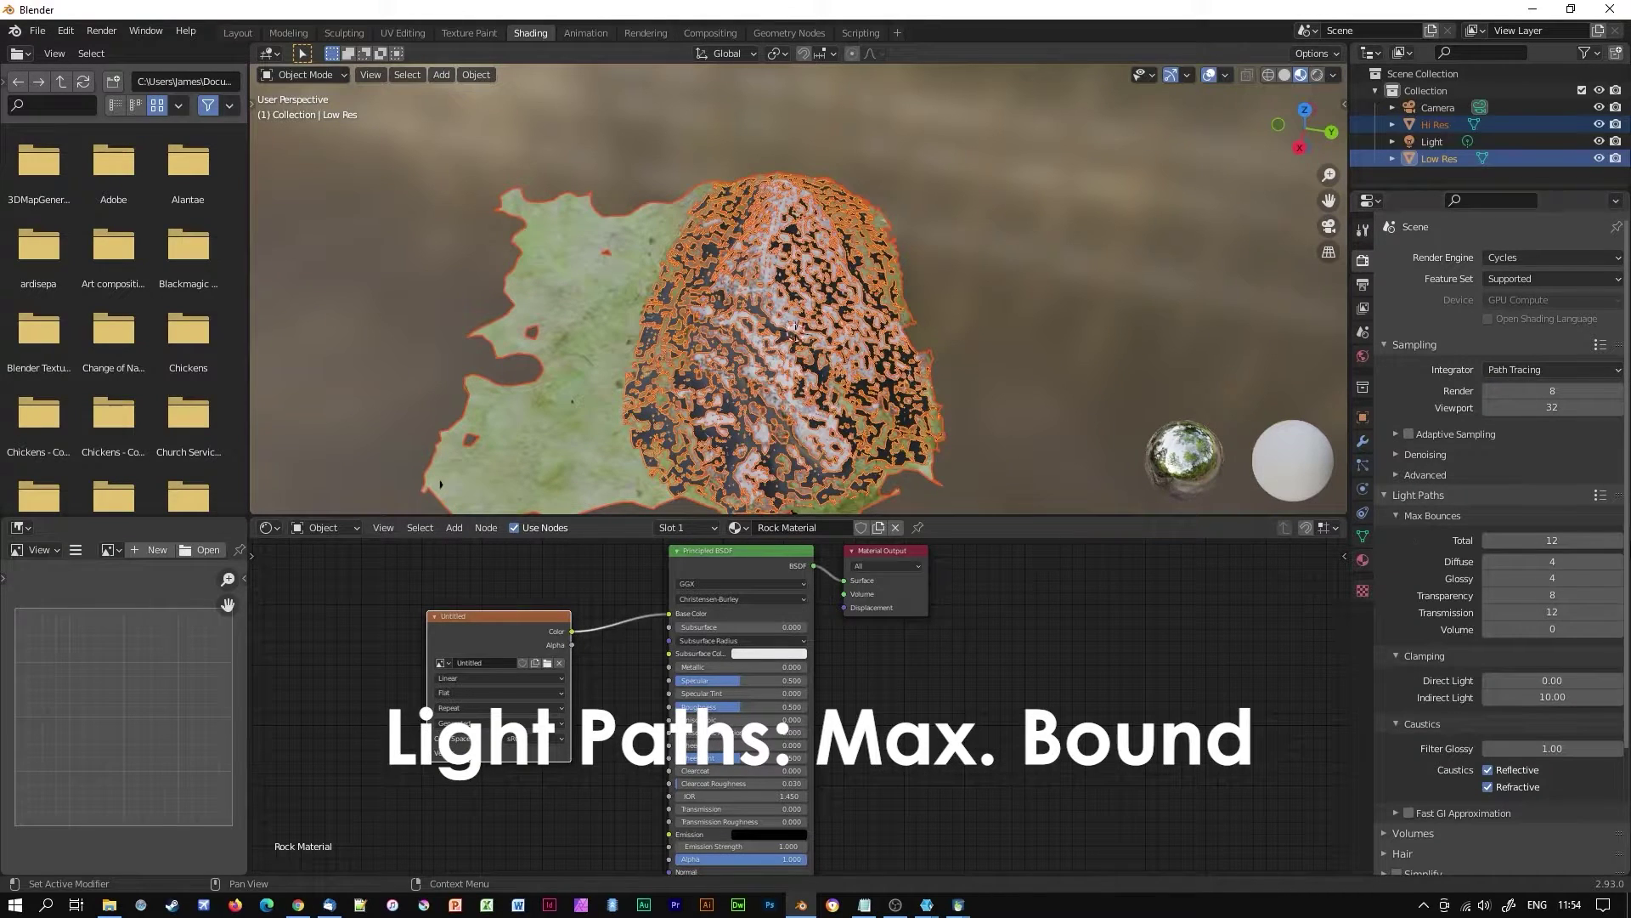
left_click(1538, 539)
type("2")
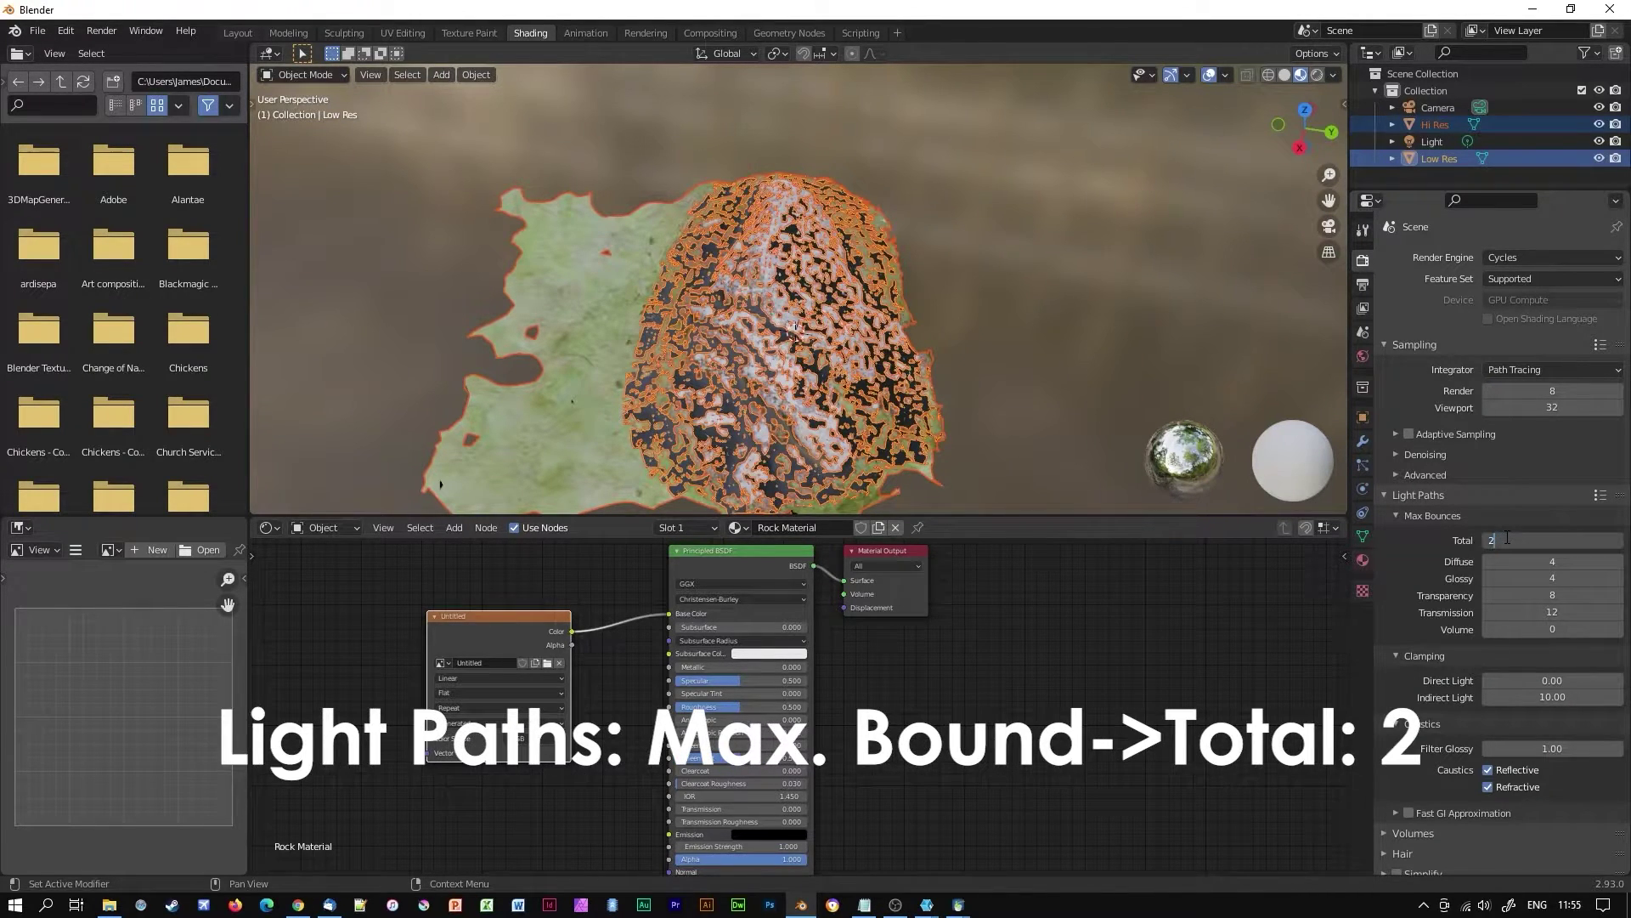
key("Return")
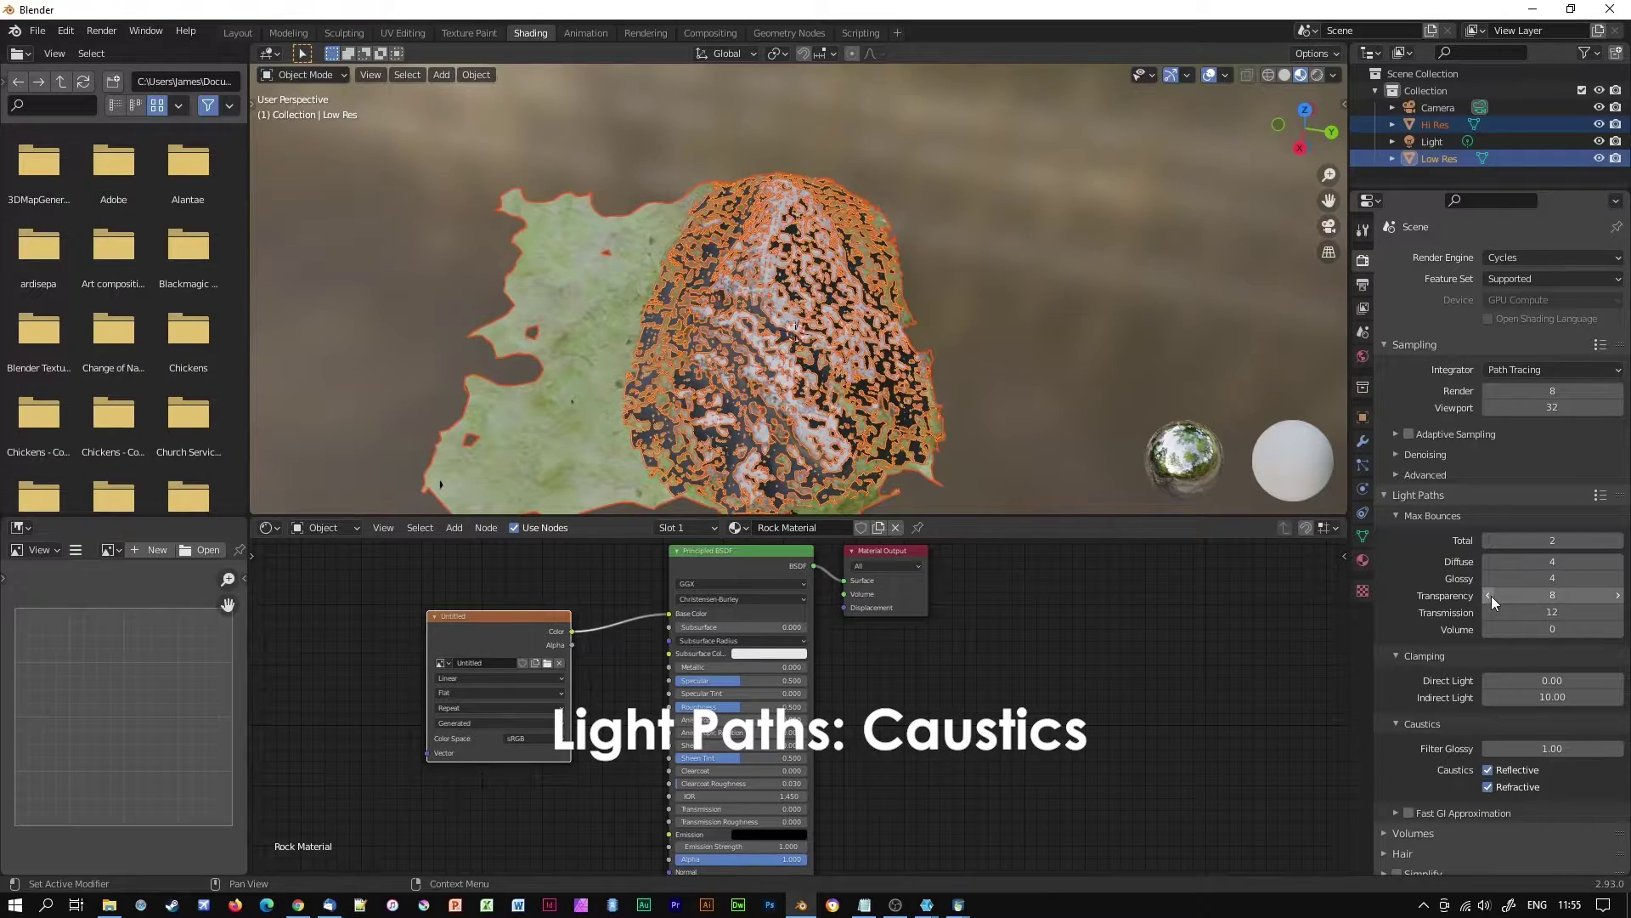
scroll(1491, 595, "down", 2)
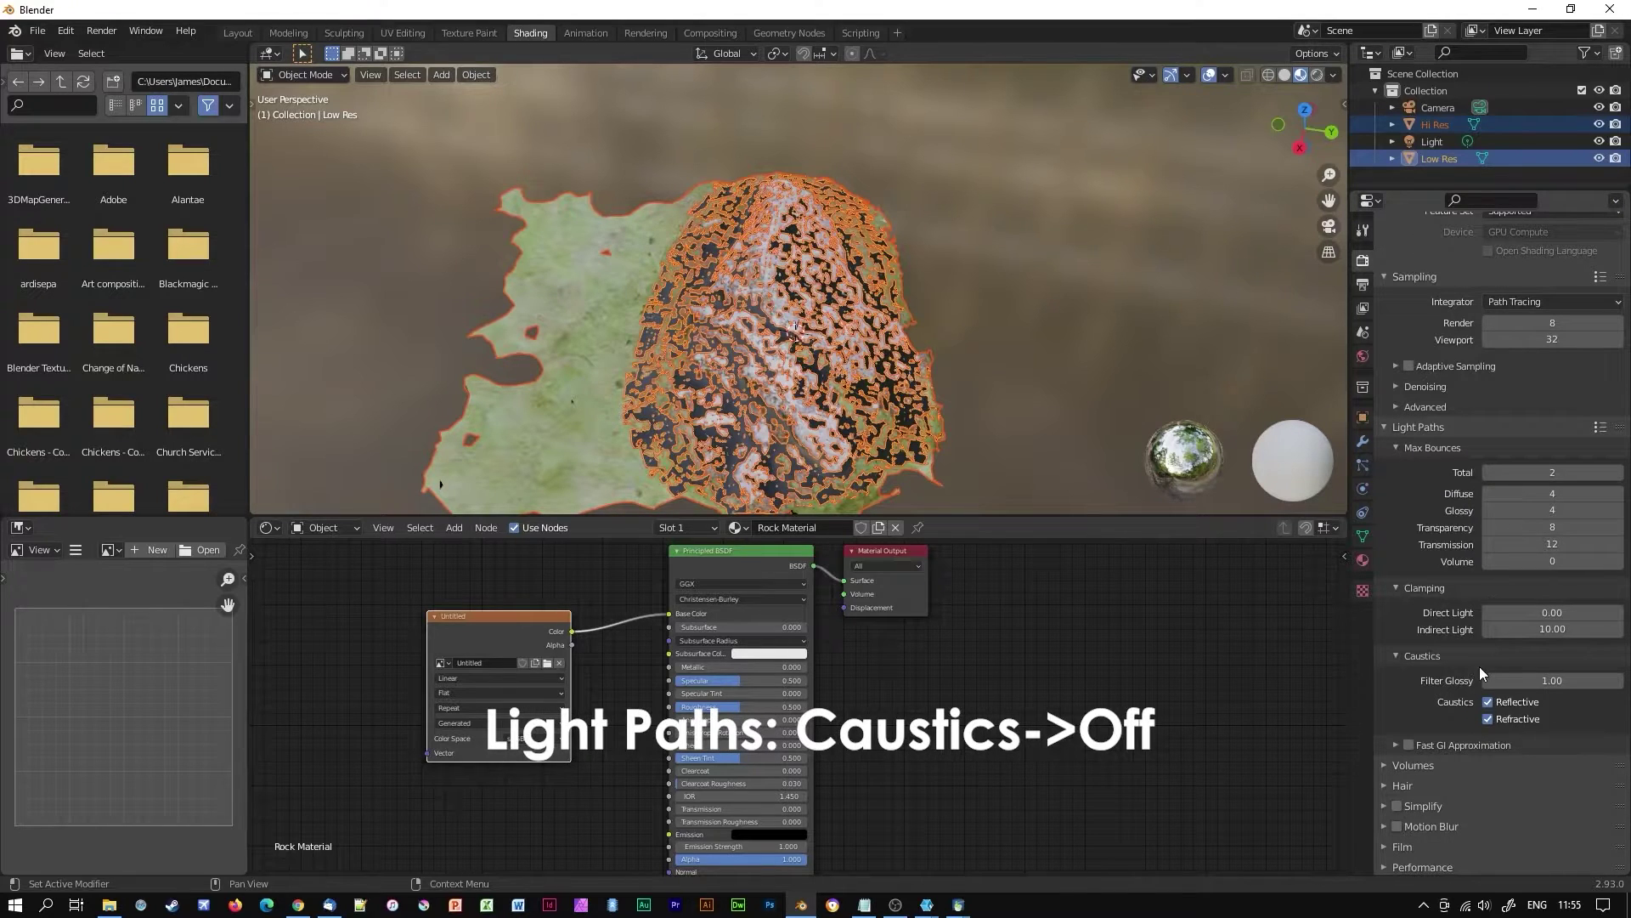
left_click(1488, 719)
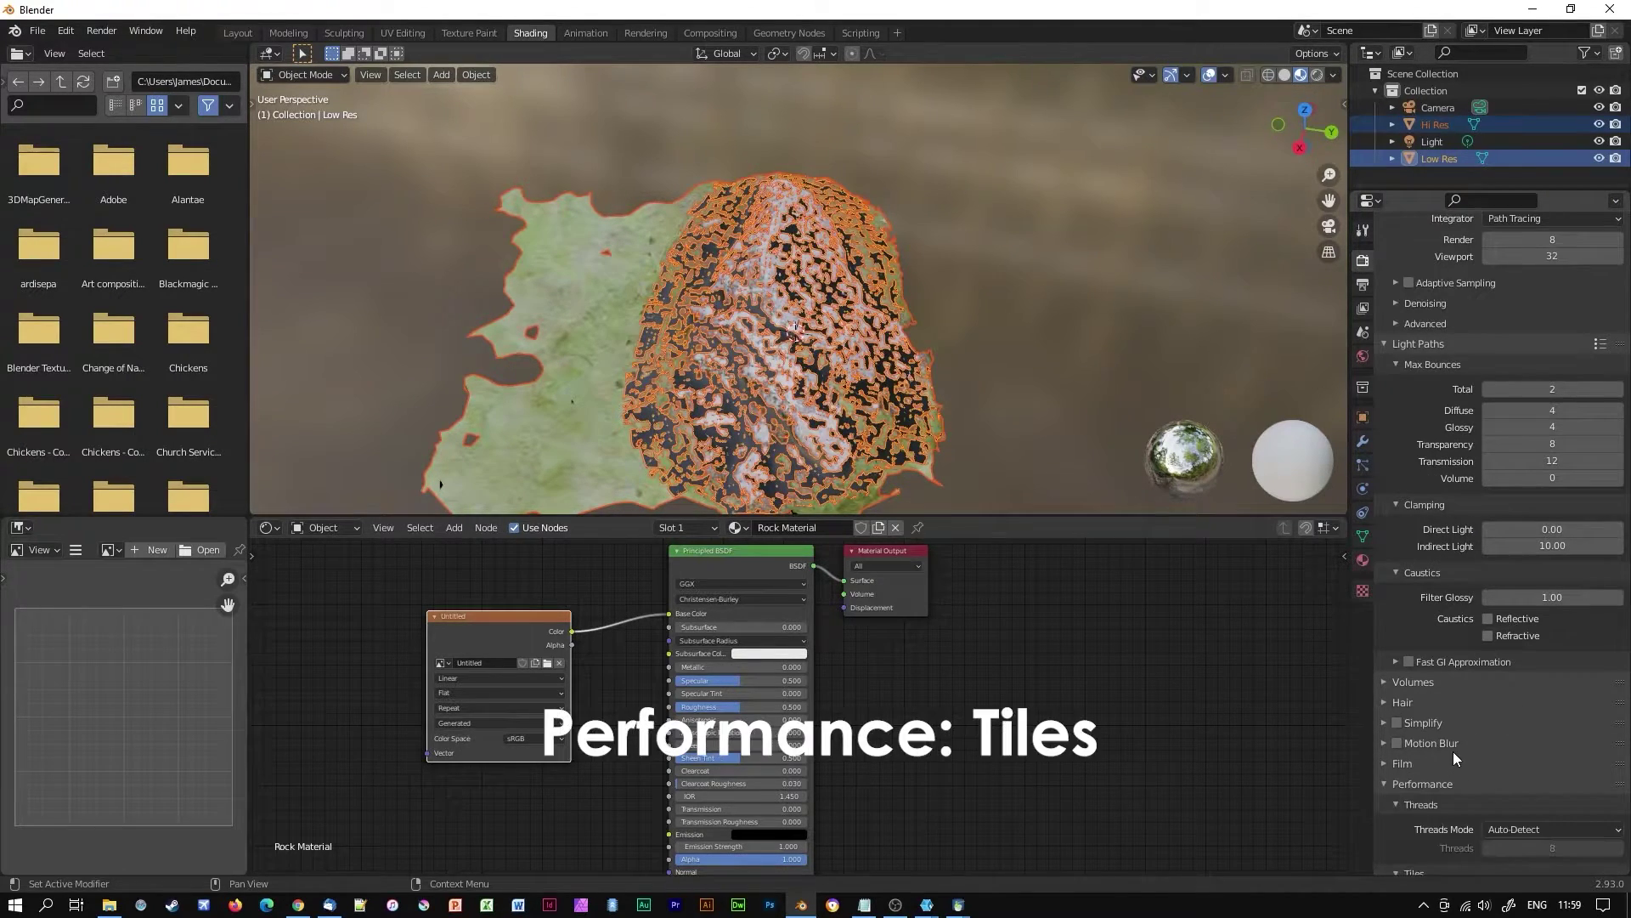
Set the render performance tile size to 2048 px in both X and Y
left_click(1455, 783)
scroll(1461, 748, "down", 10)
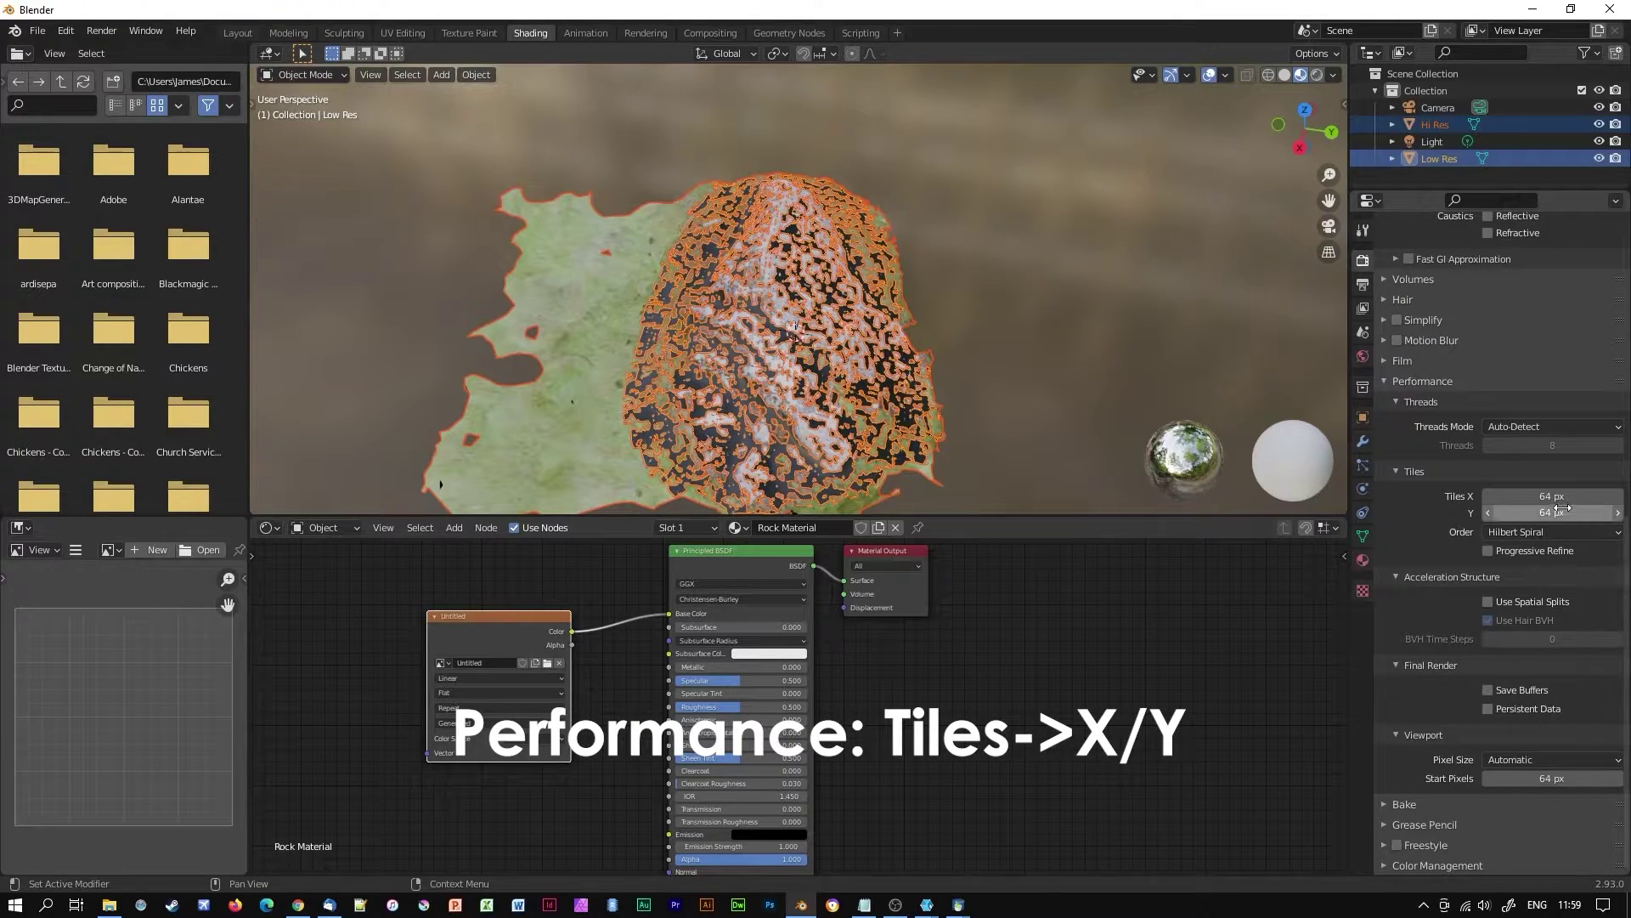
left_click(1561, 498)
type("2048")
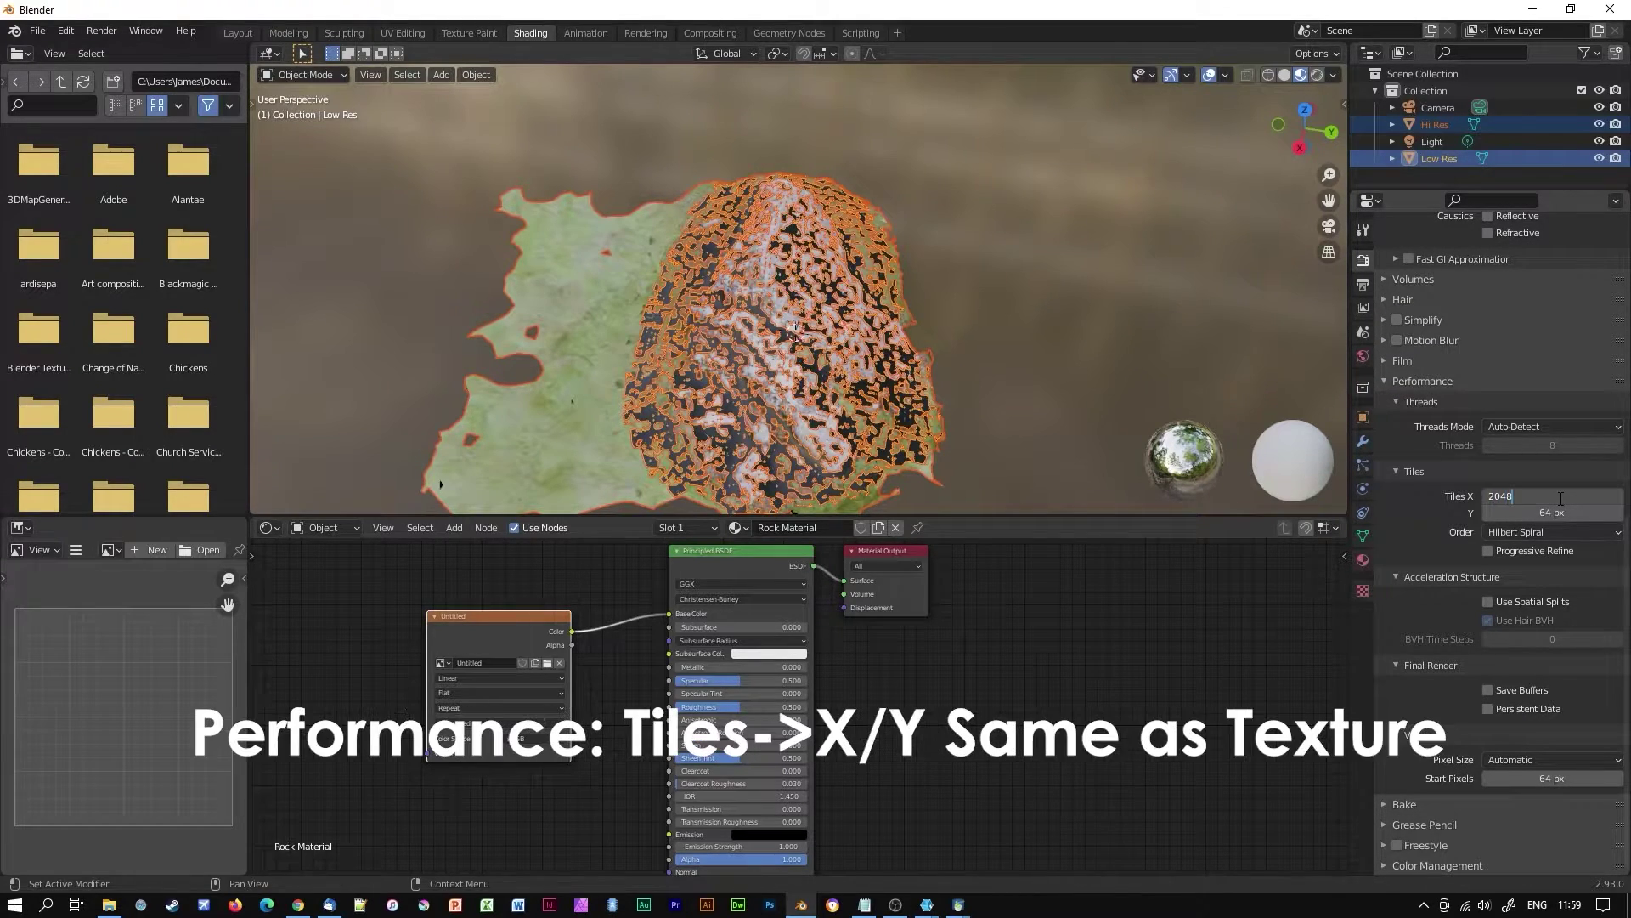
key("Tab")
type("8")
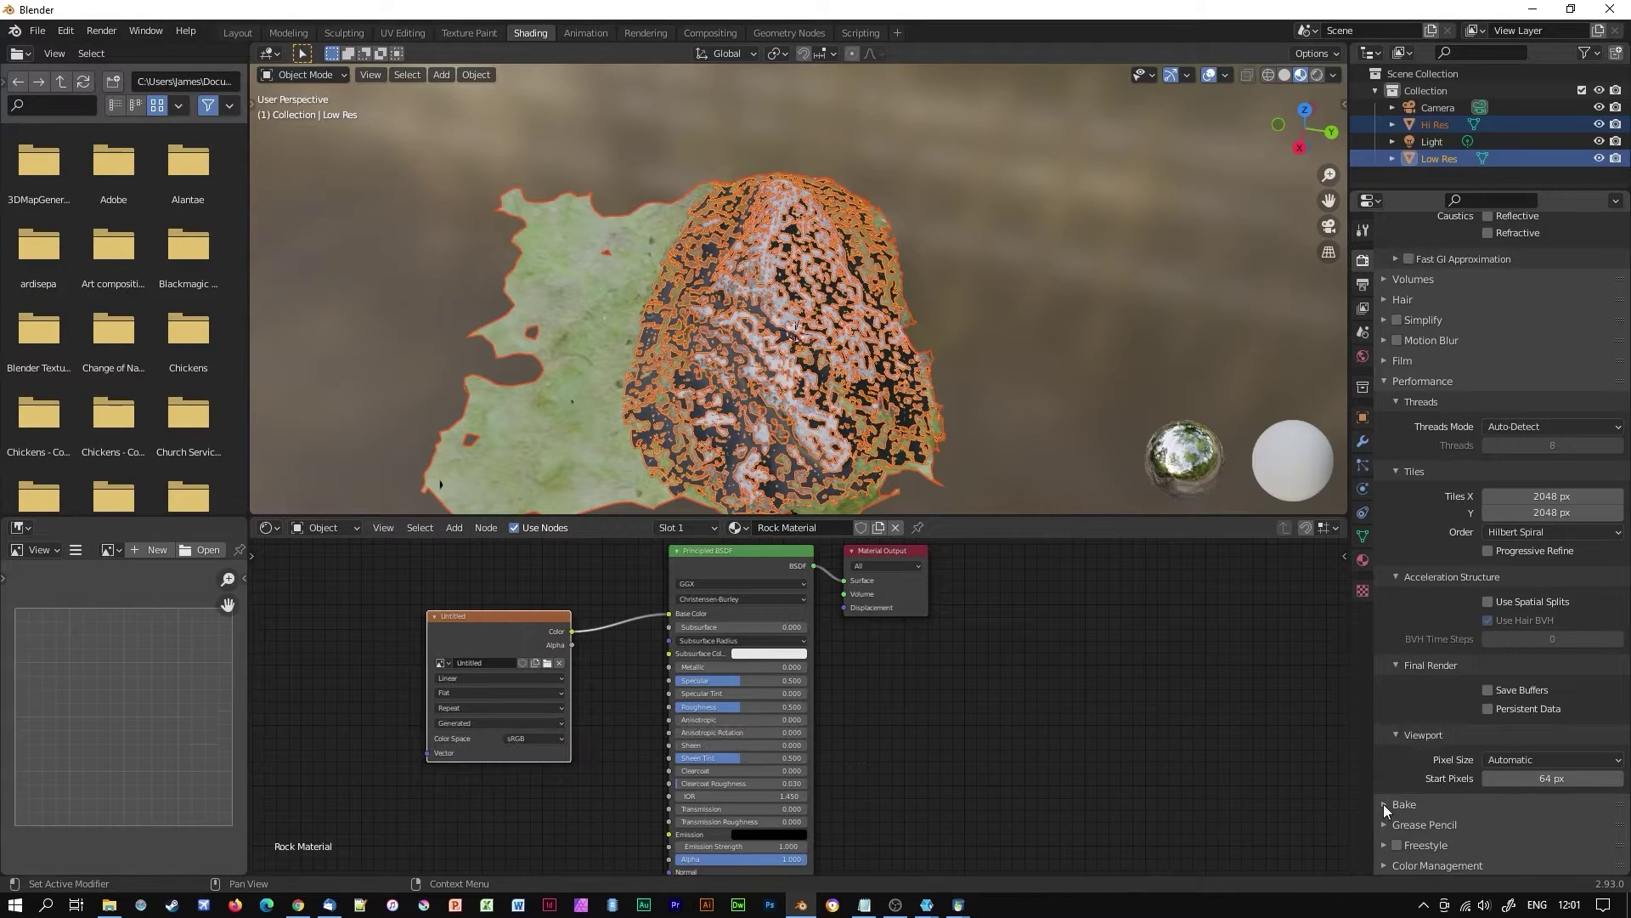
Enable Selected to Active baking with an extrusion of 0.1 m
scroll(1461, 782, "down", 3)
scroll(1461, 782, "down", 7)
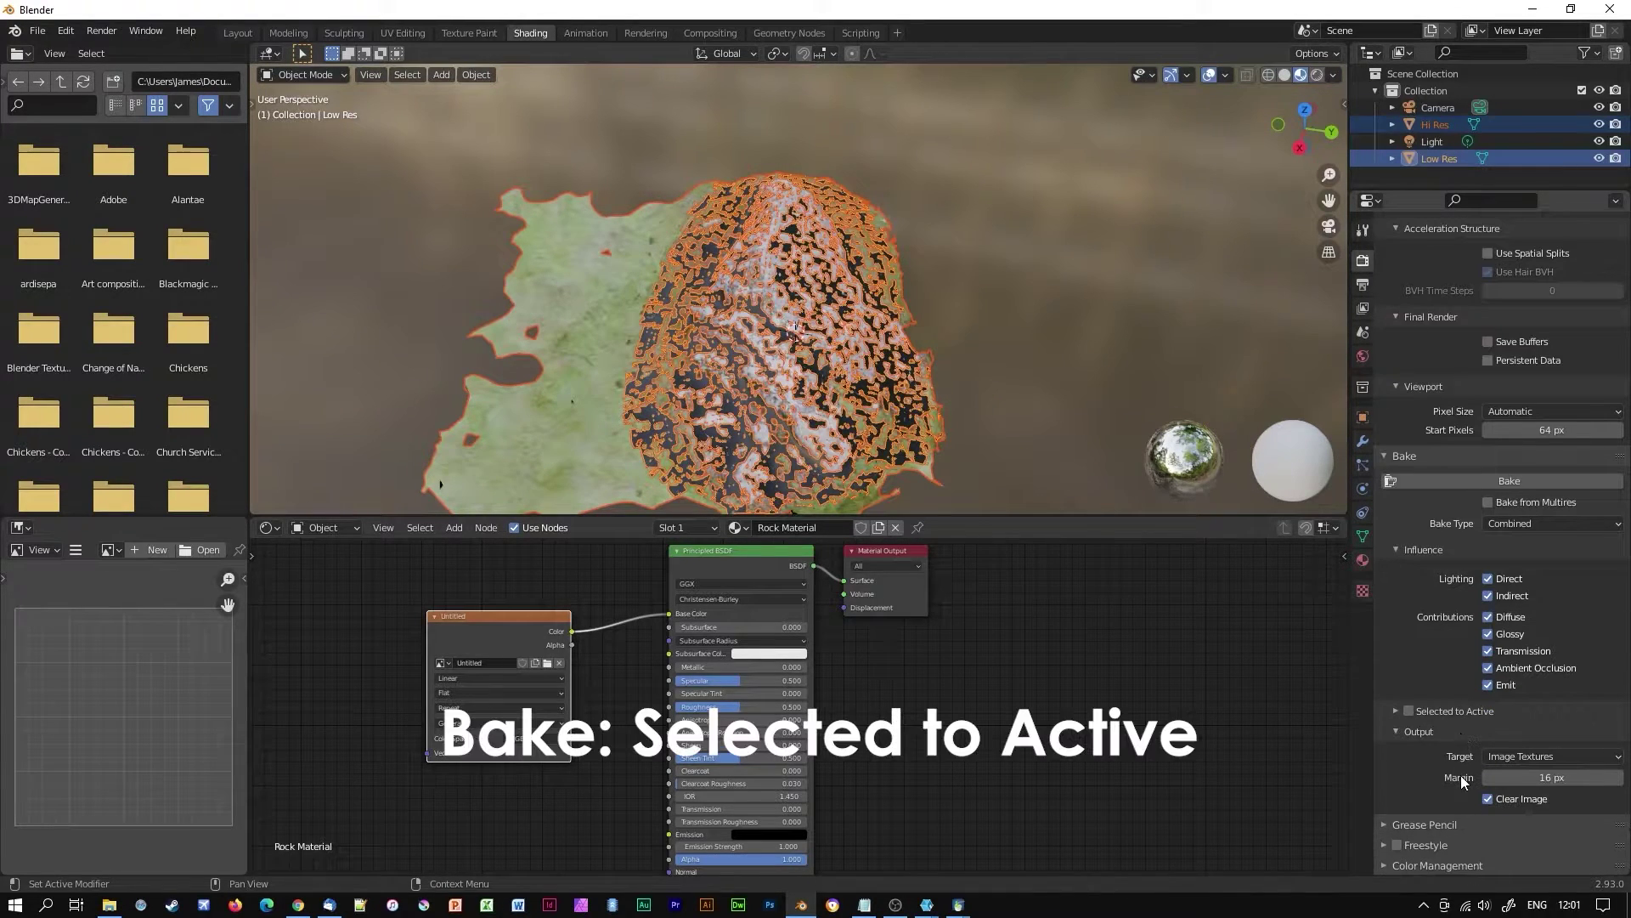
left_click(1406, 719)
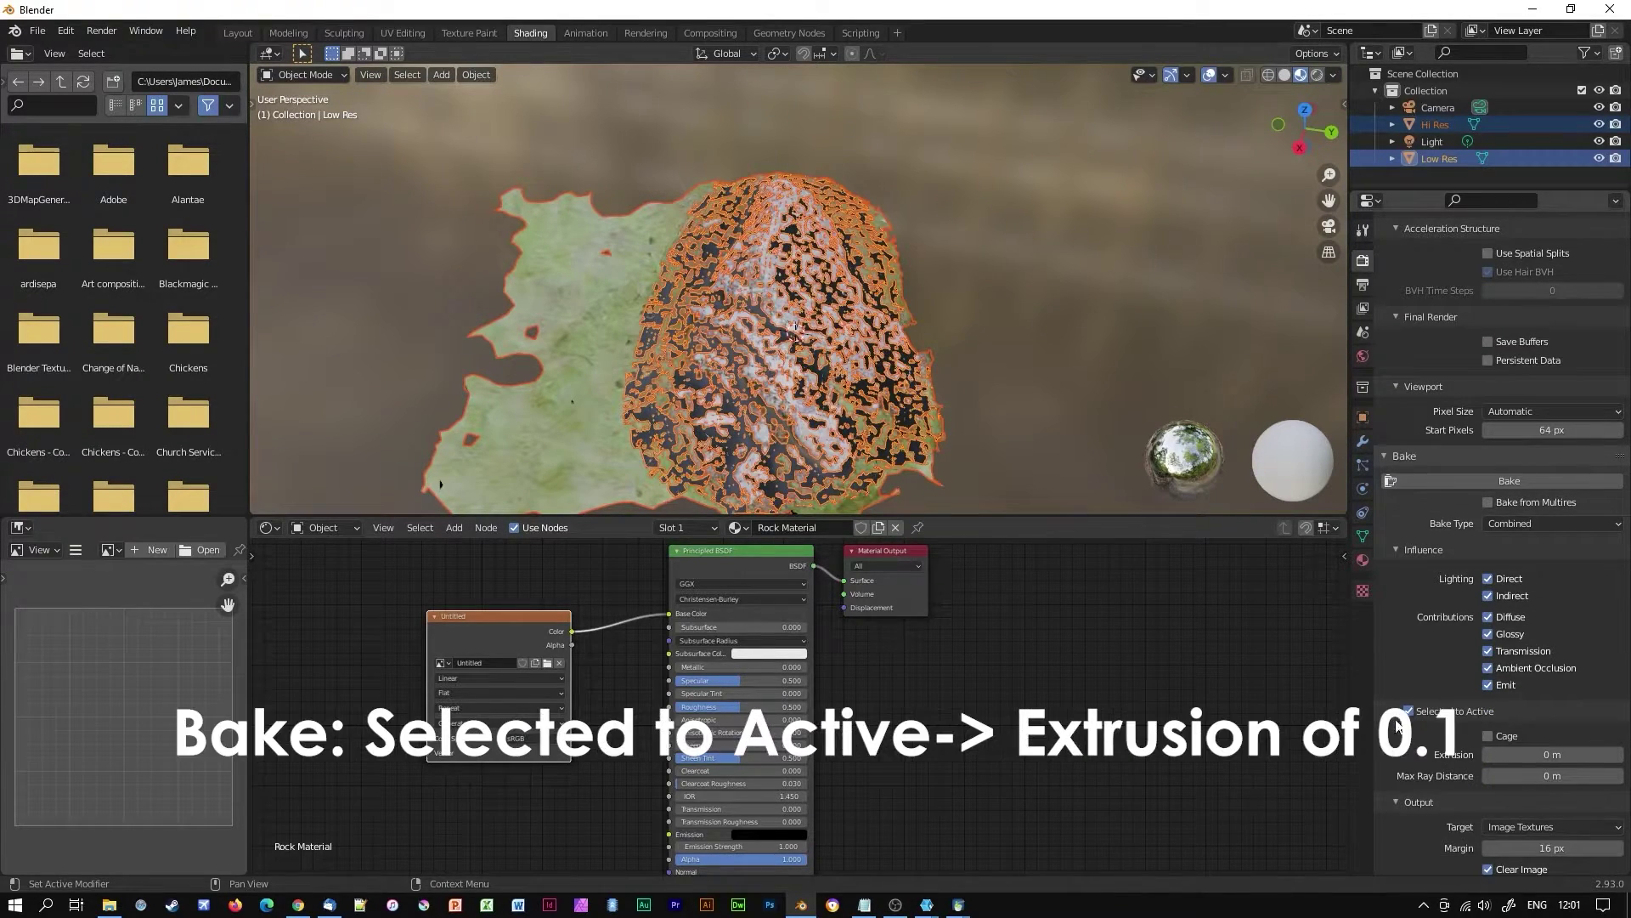
left_click(1546, 753)
type("0.1")
key("Return")
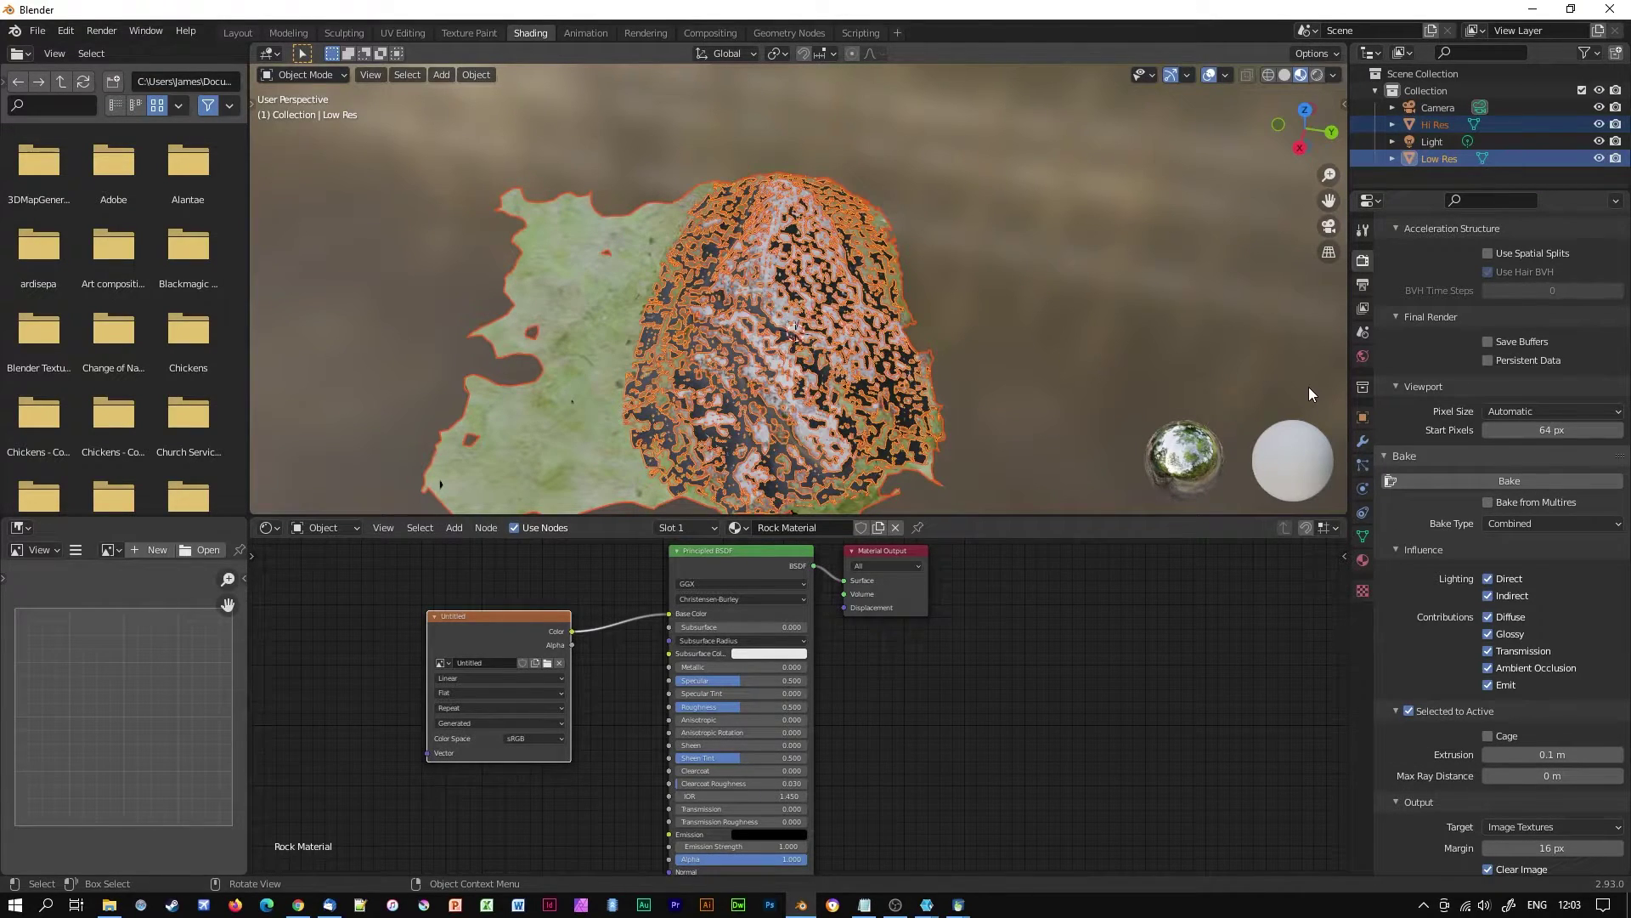
Set the bake type to Diffuse with only the Color contribution, and bake the texture onto the Low Res rock
left_click(1534, 520)
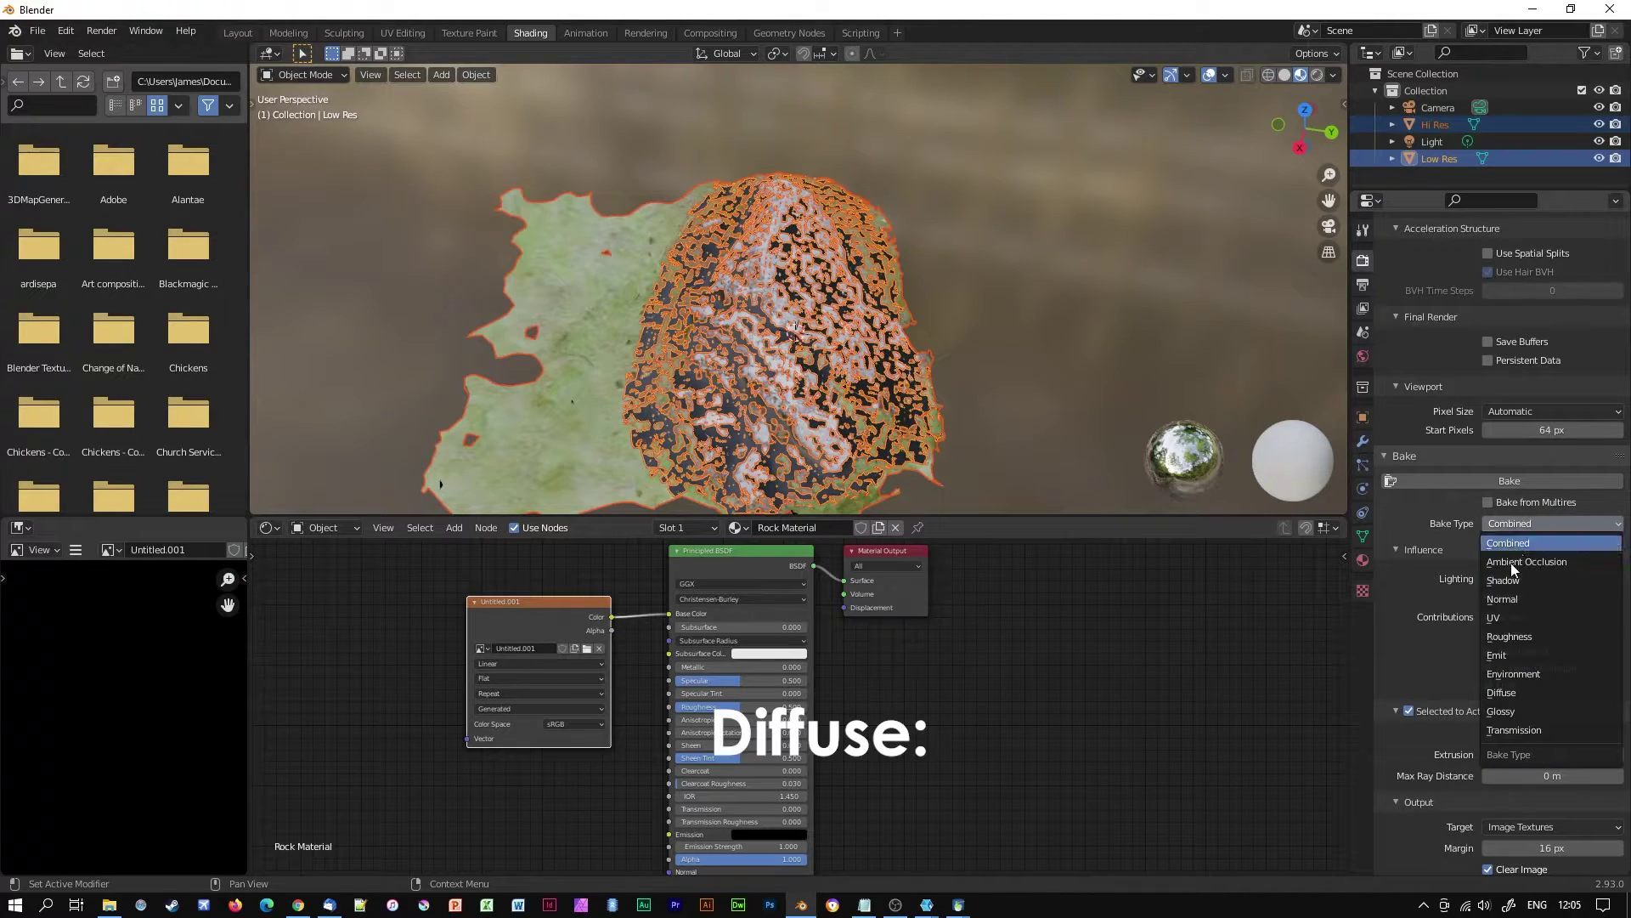
left_click(1506, 690)
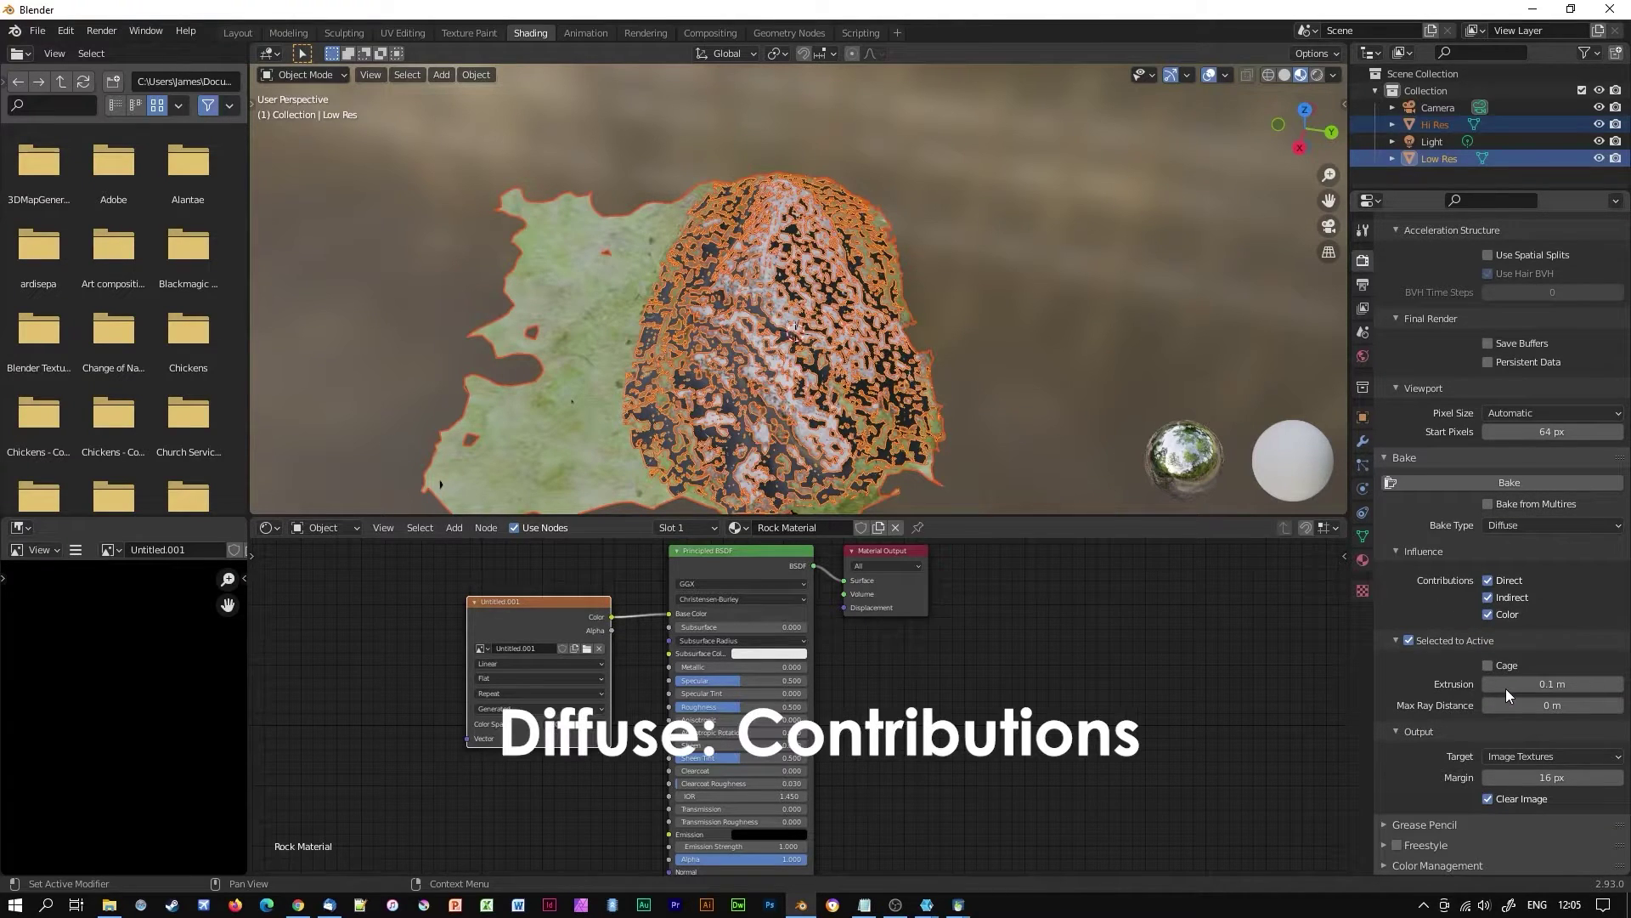
left_click(1488, 581)
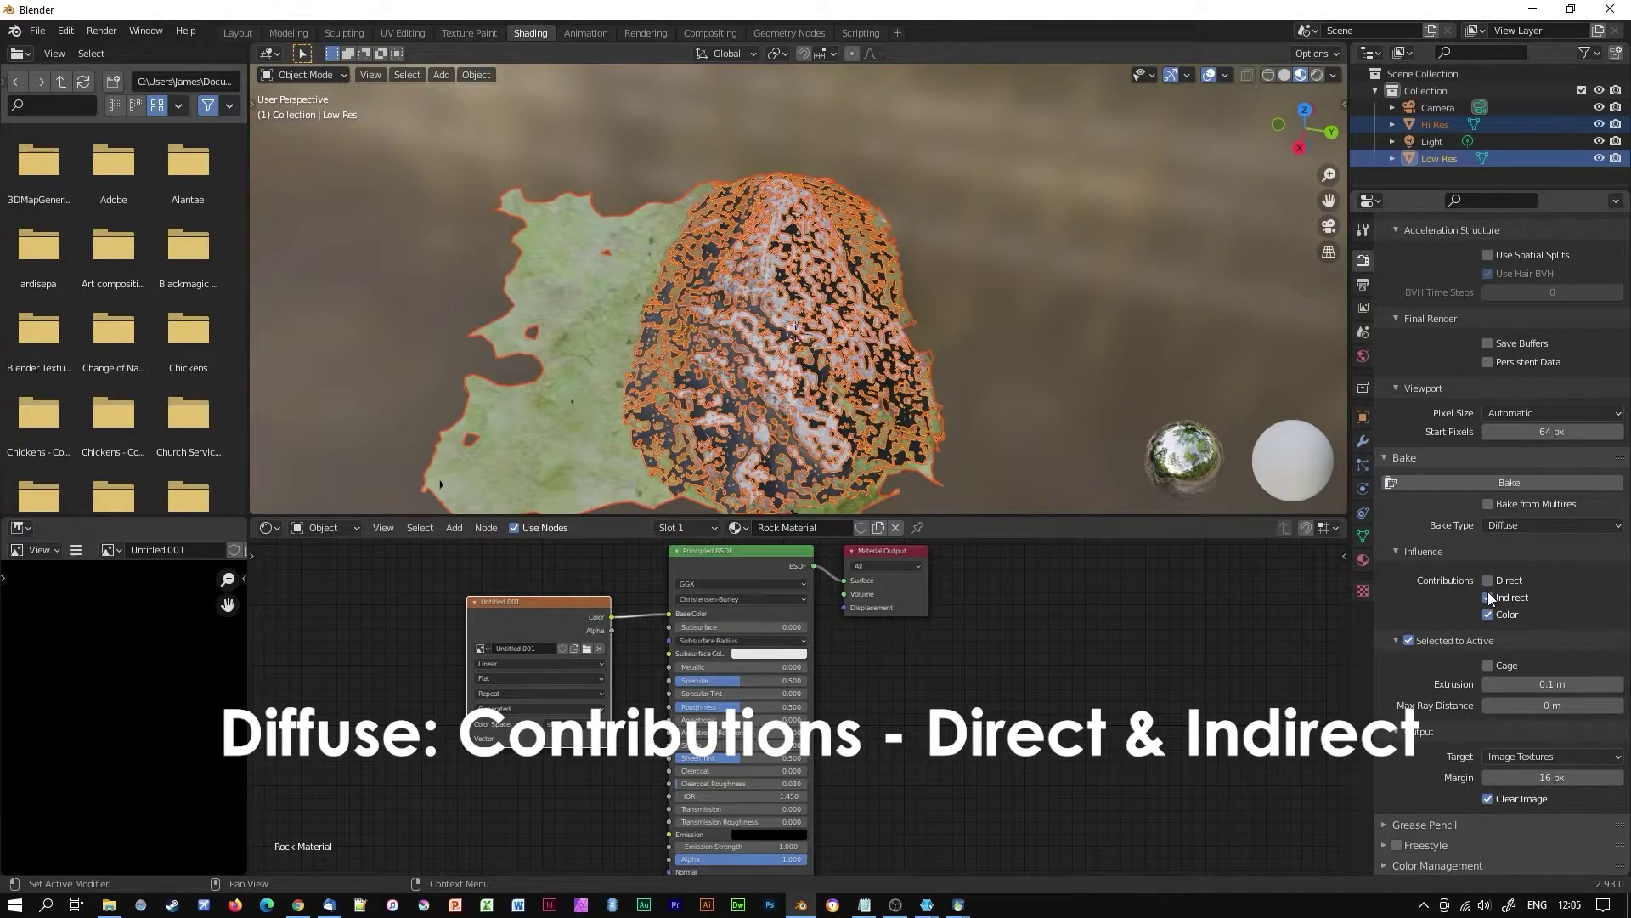
left_click(1488, 597)
left_click(1517, 483)
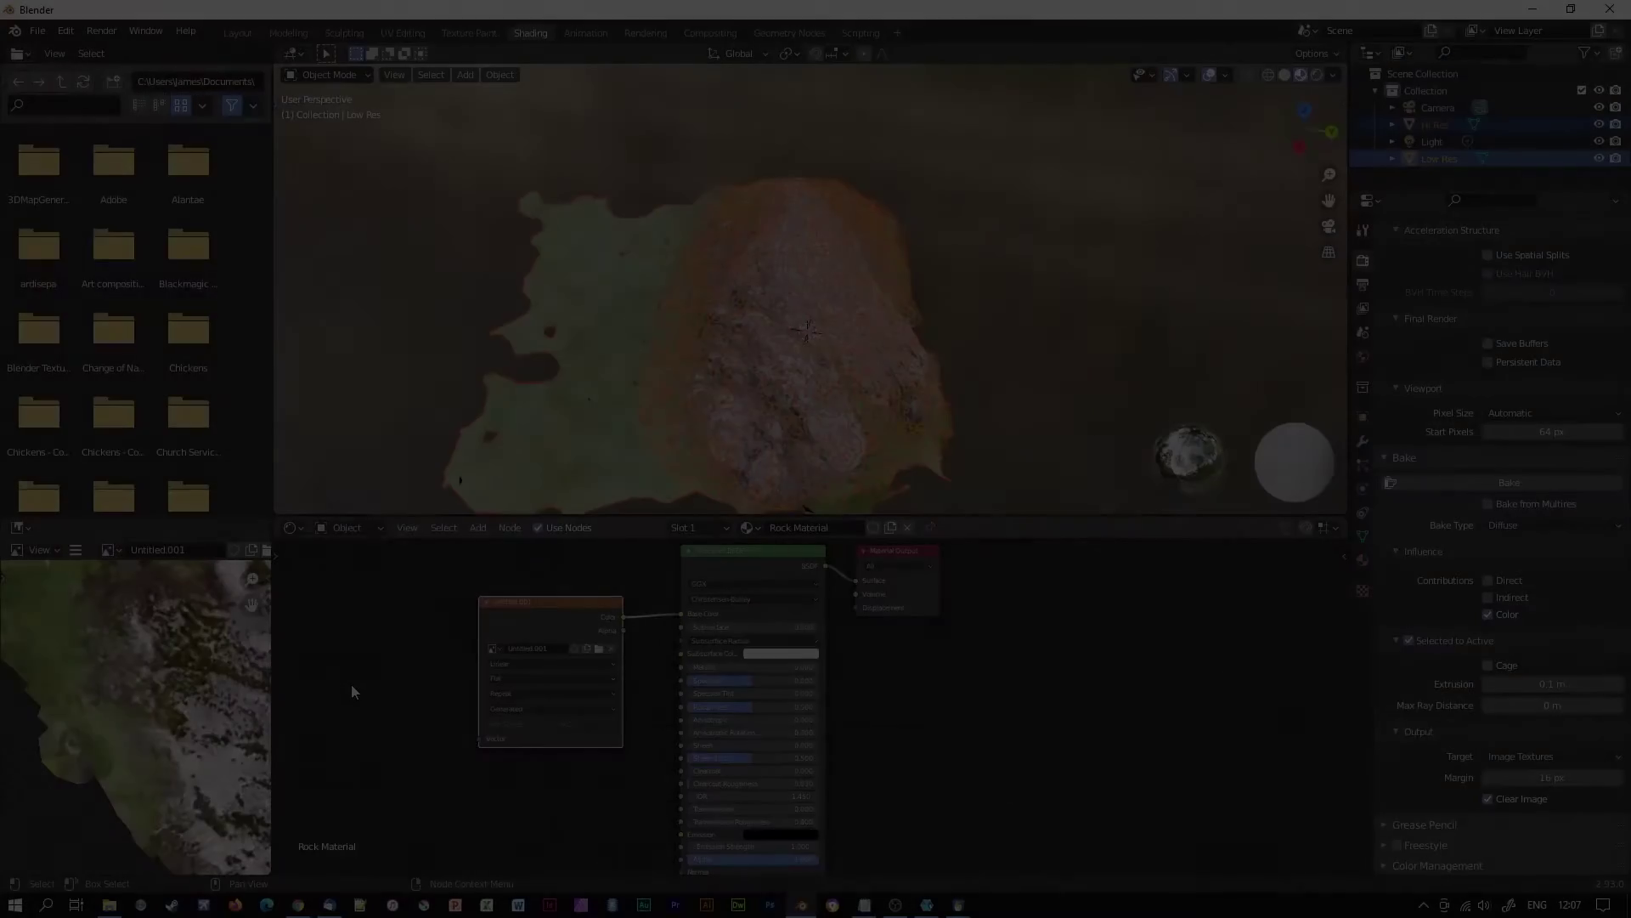
Save the baked diffuse image as diffuse.png in the Documents folder
left_click(75, 550)
mouse_move(99, 583)
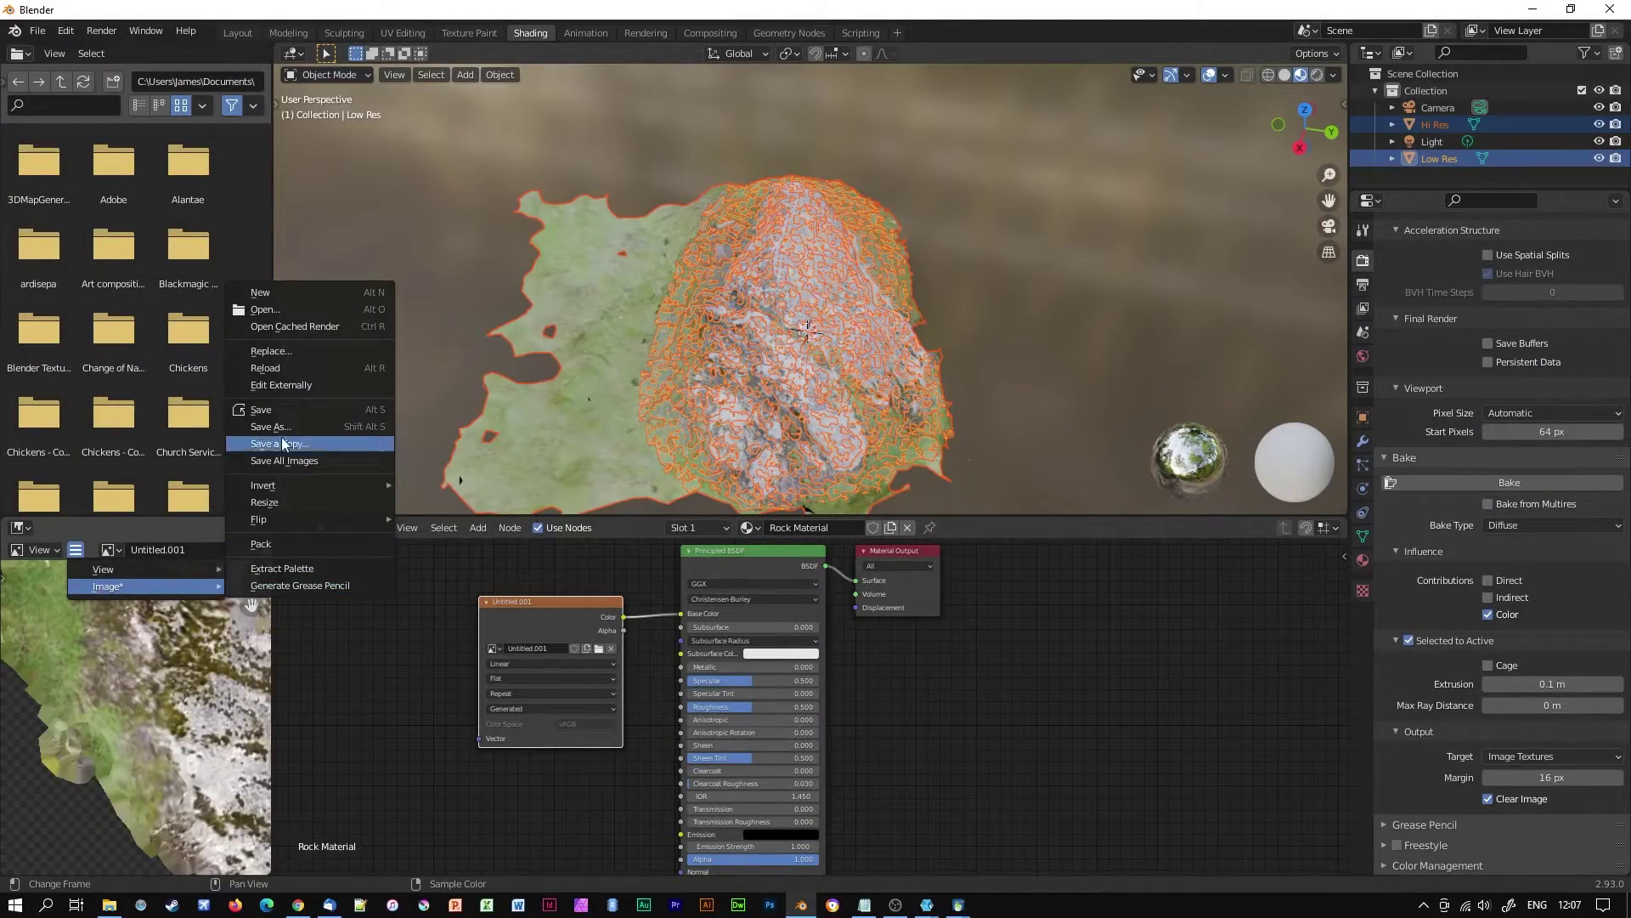
left_click(277, 411)
type("d")
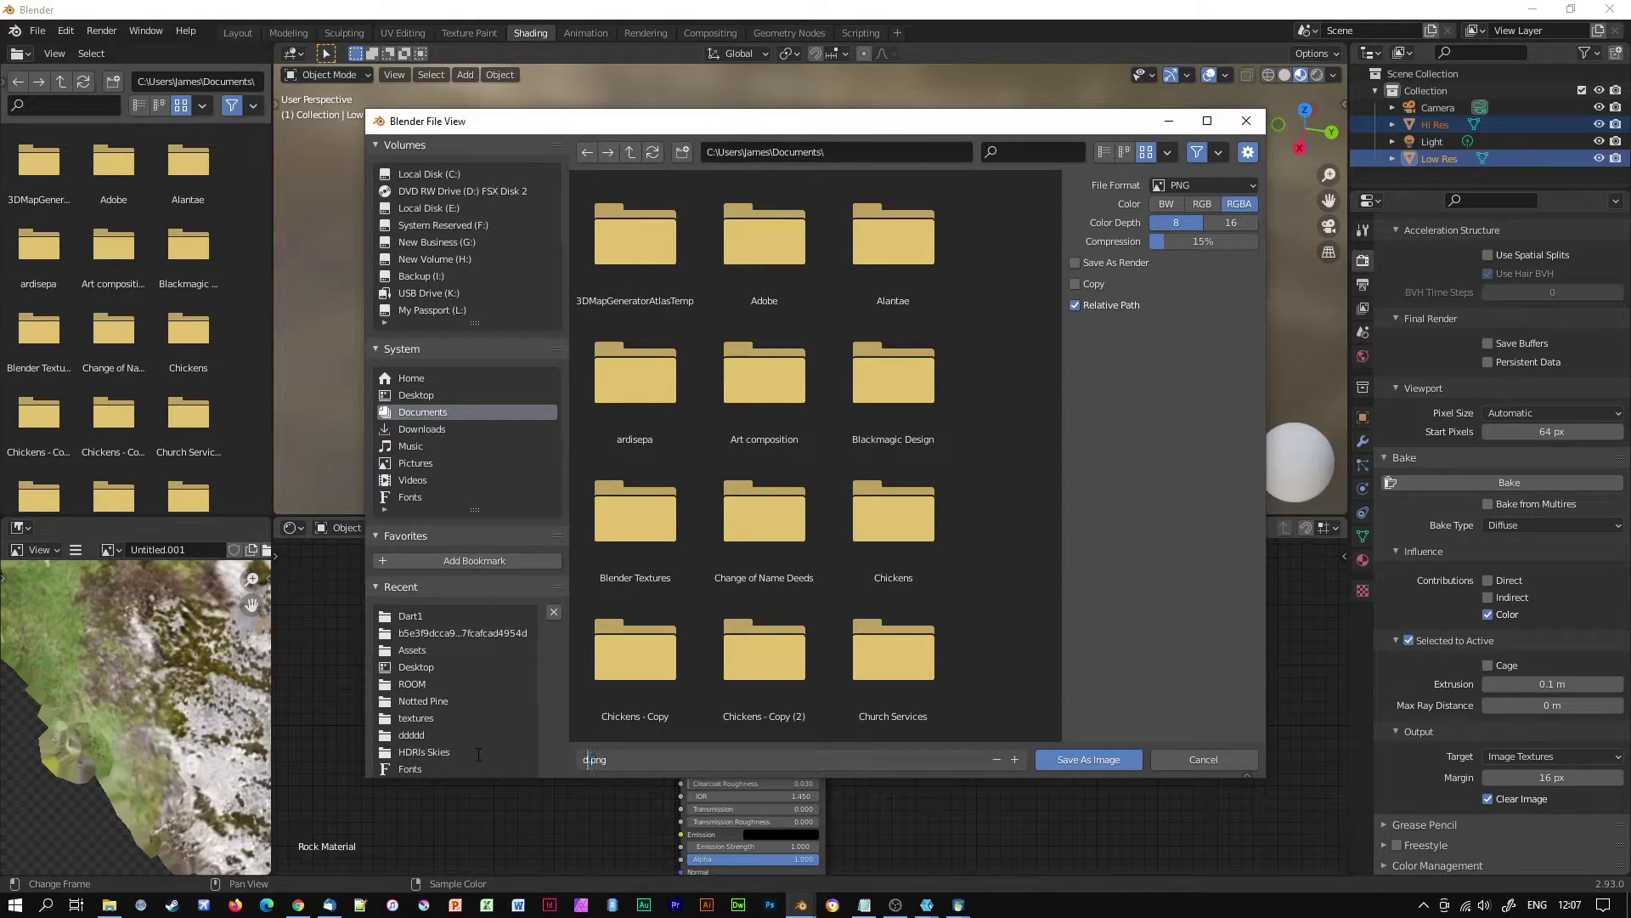
type("iffuse")
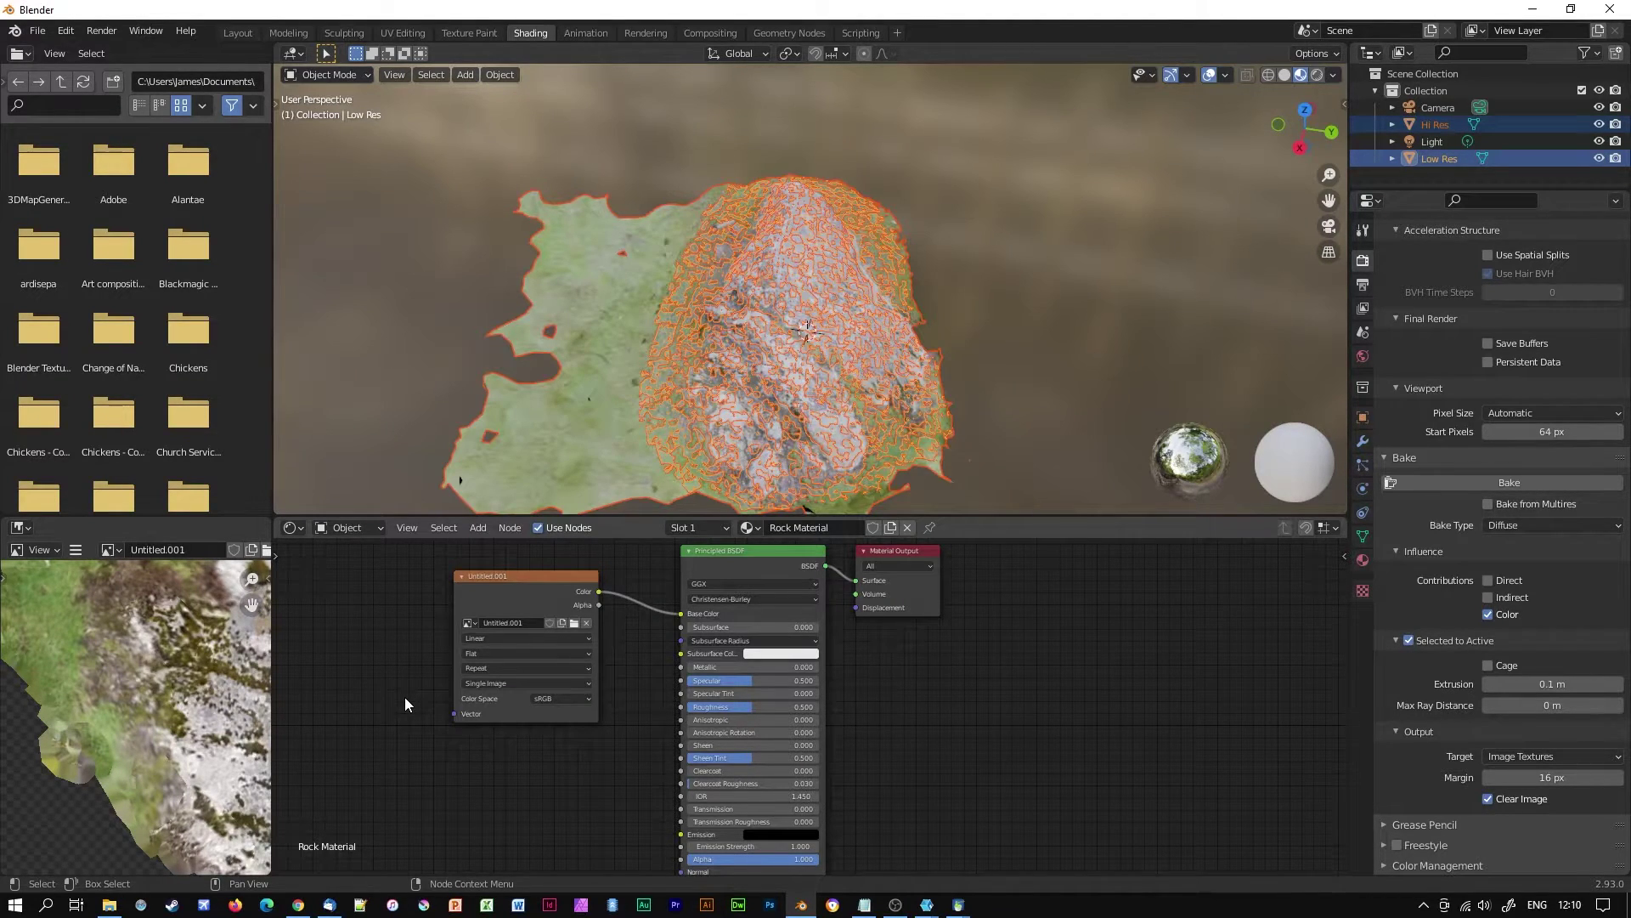
Add an Image Texture node below the diffuse one in Rock Material and give it a new blank 2048 × 2048 px image
key("shift")
key("shift+a")
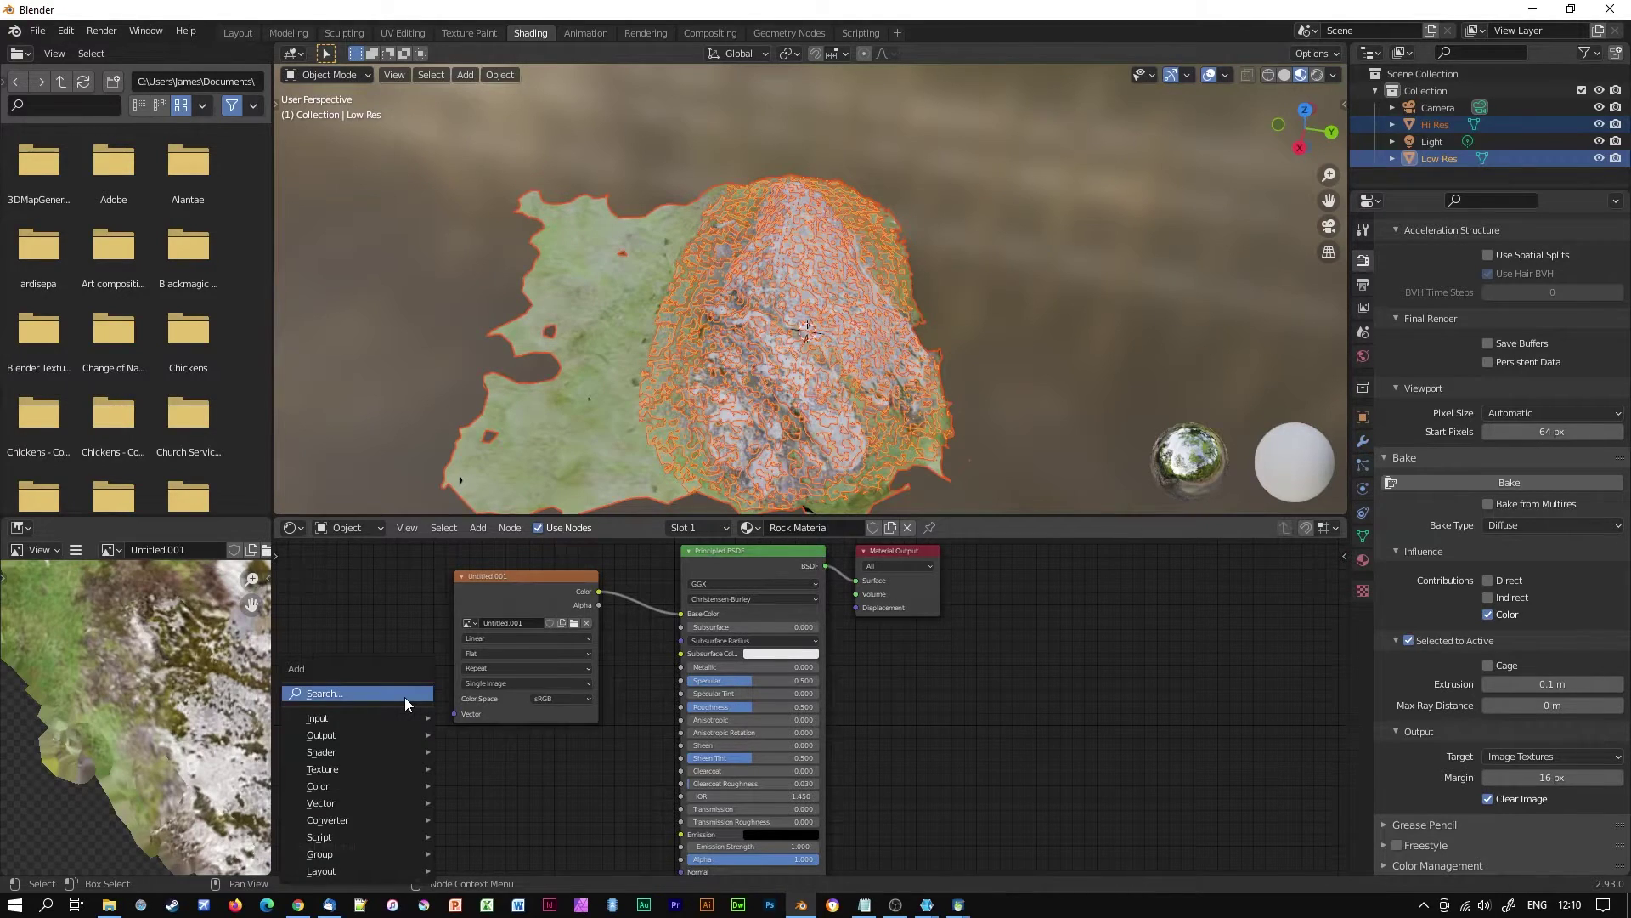
left_click(405, 693)
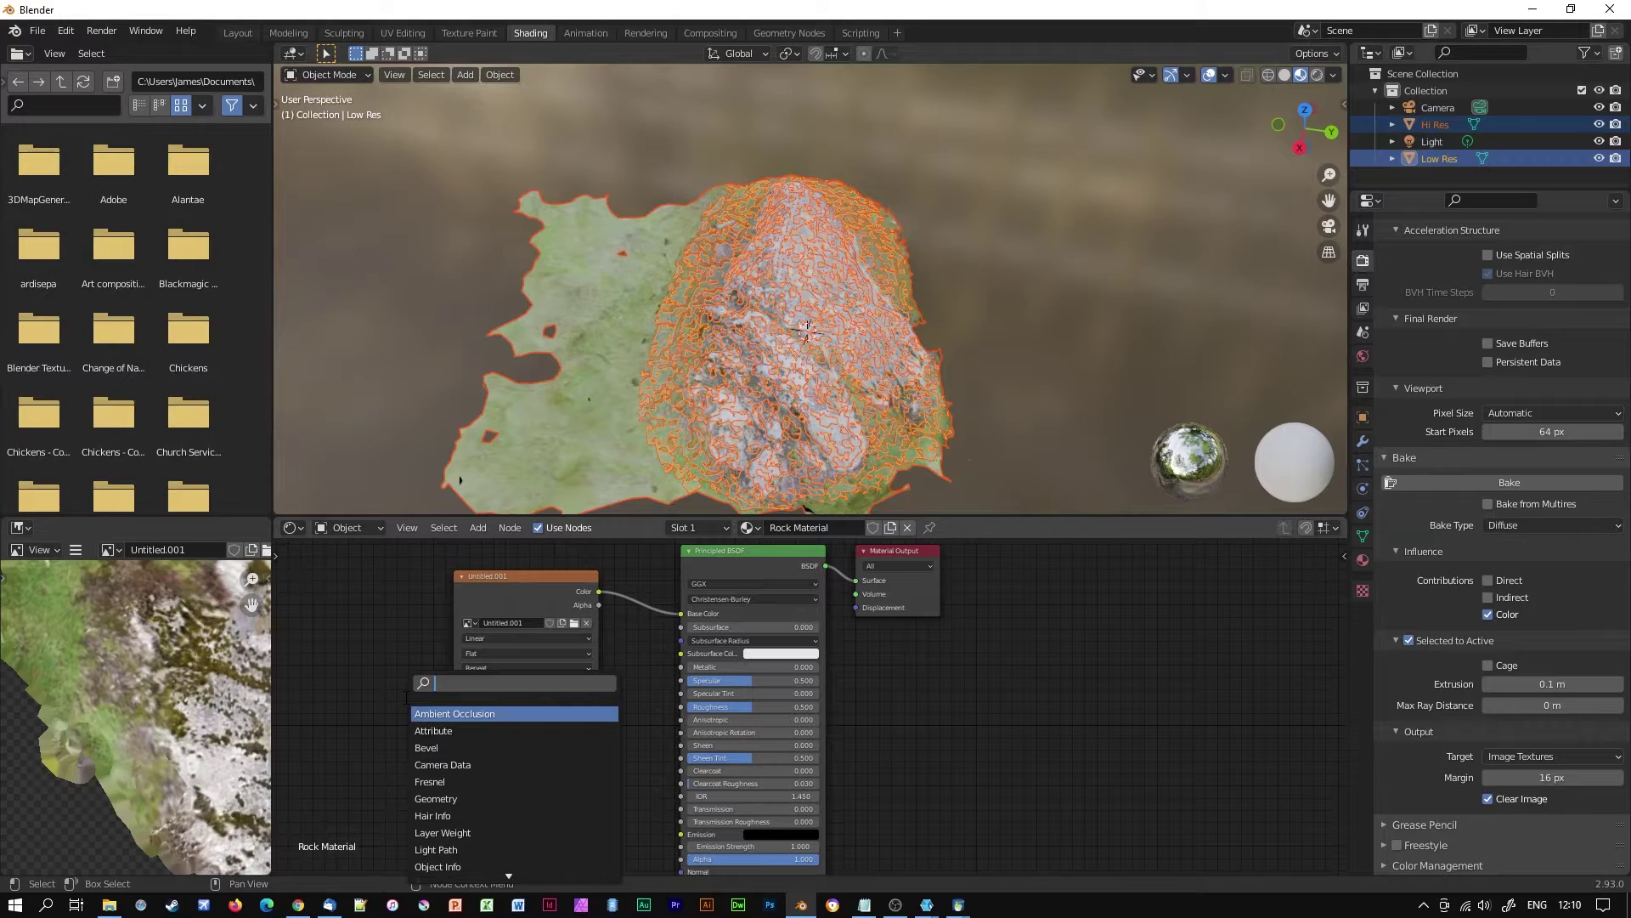
type("Image")
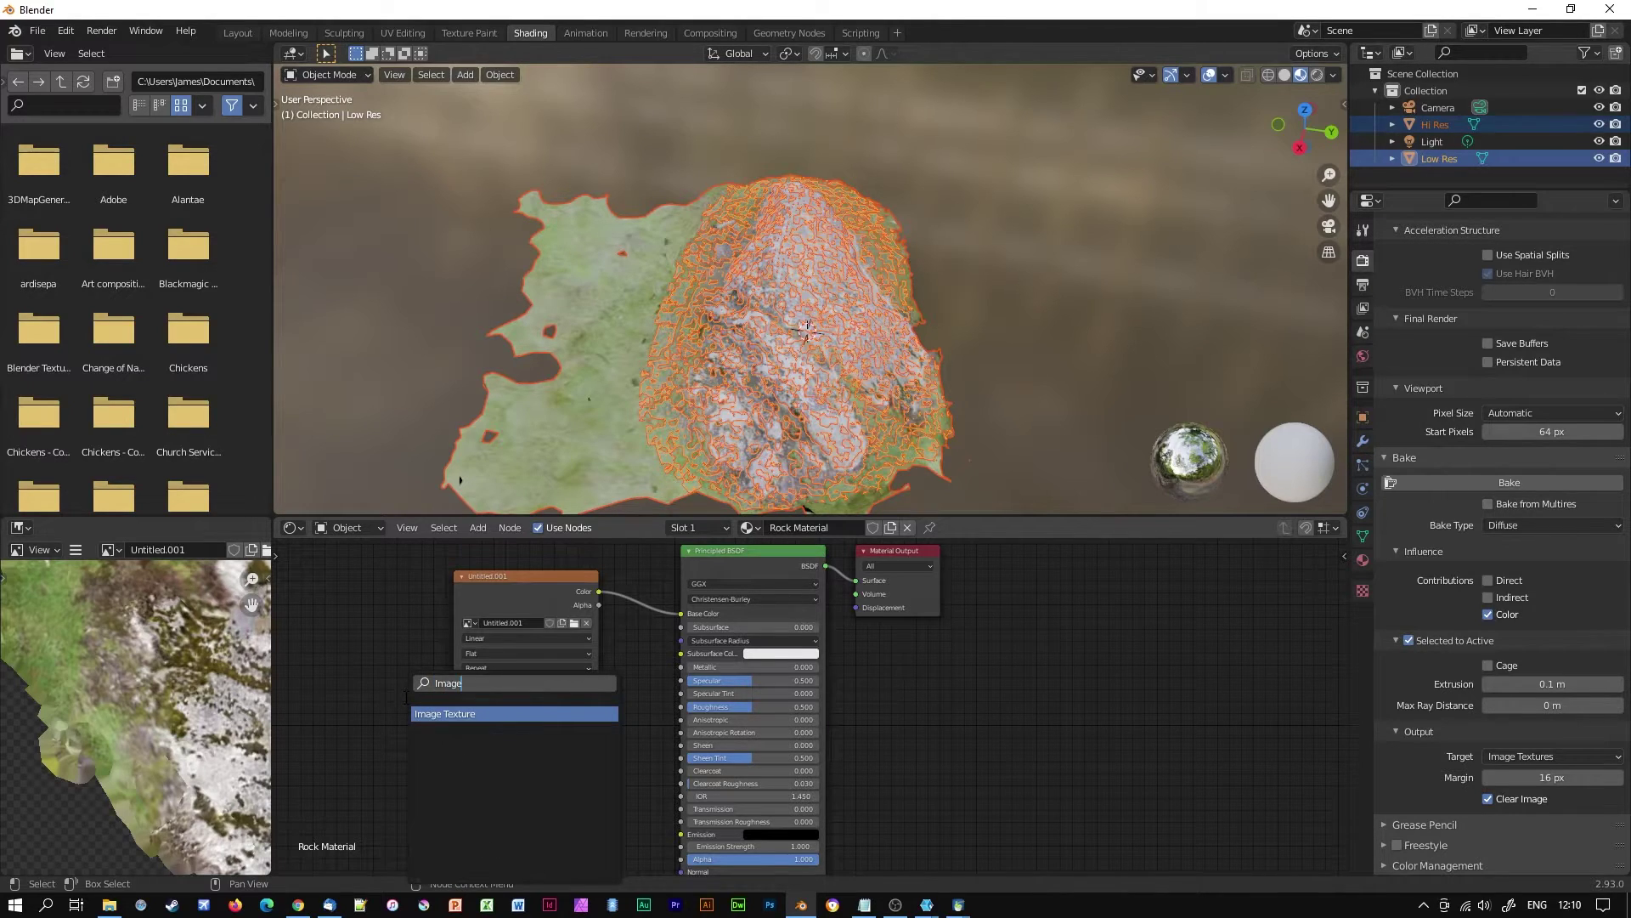
left_click(444, 713)
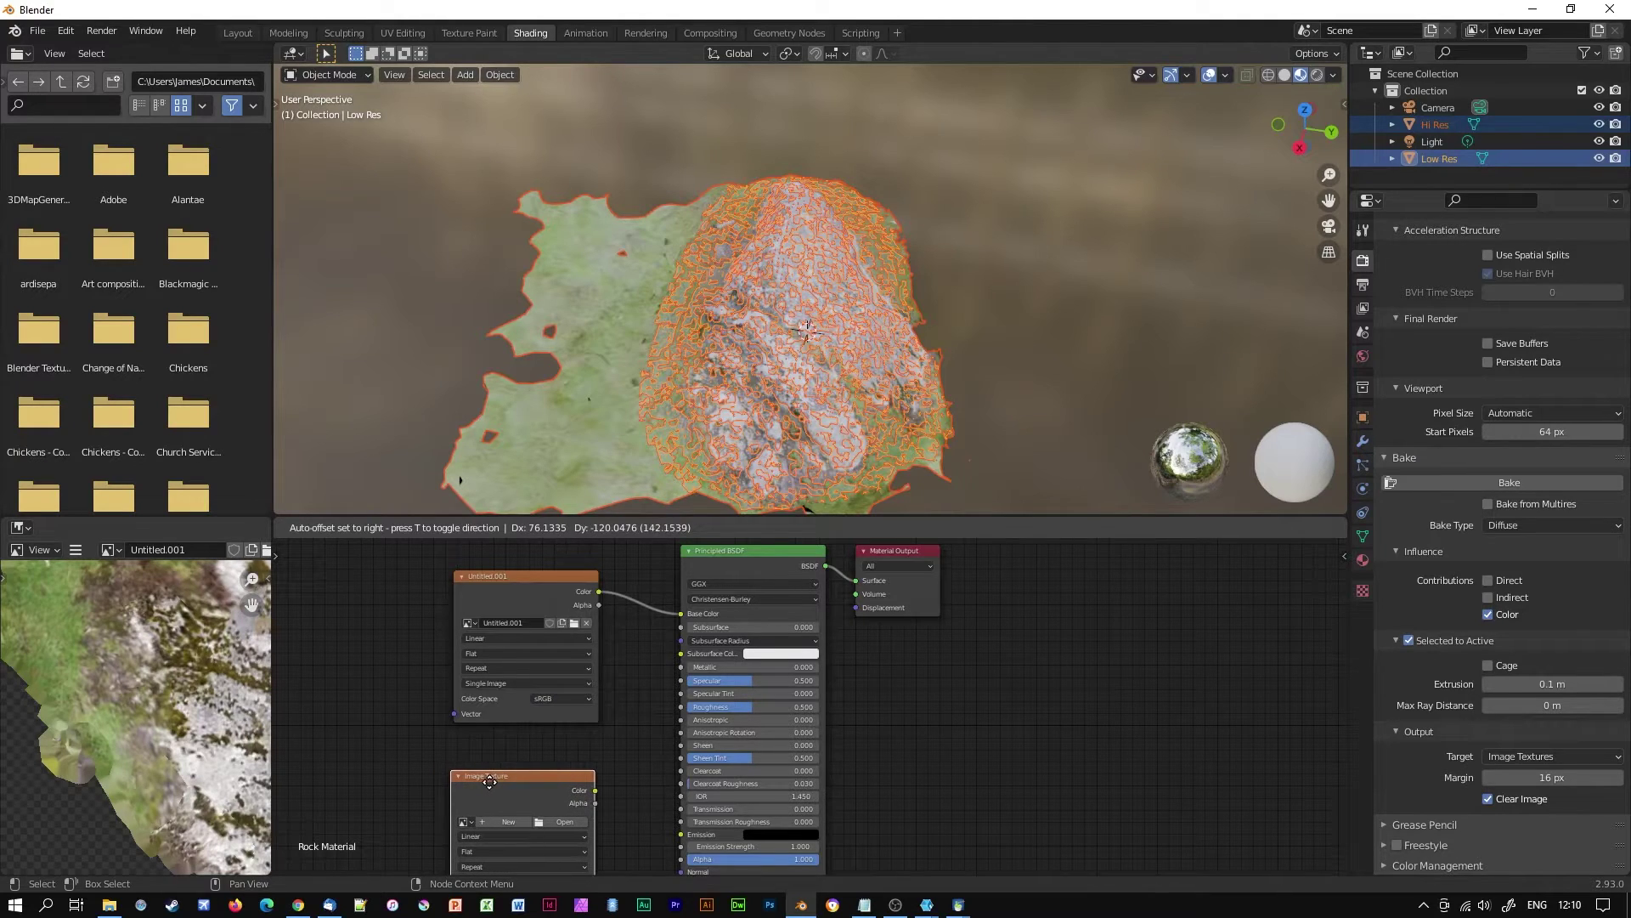
left_click(490, 782)
middle_click_drag(910, 807, 930, 740)
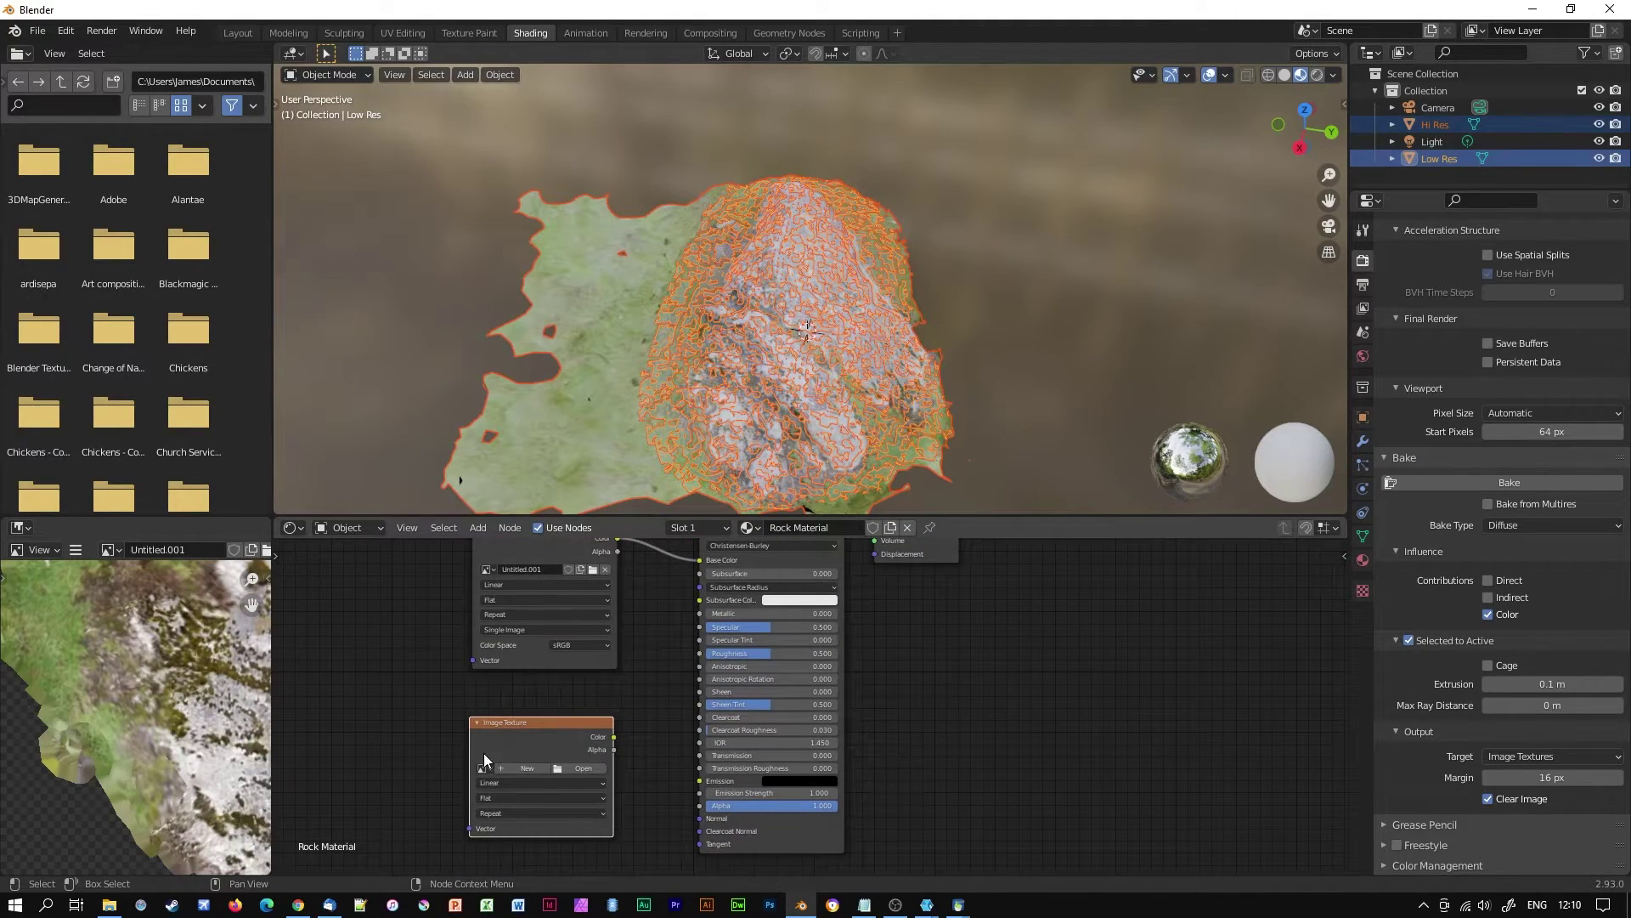
left_click(522, 767)
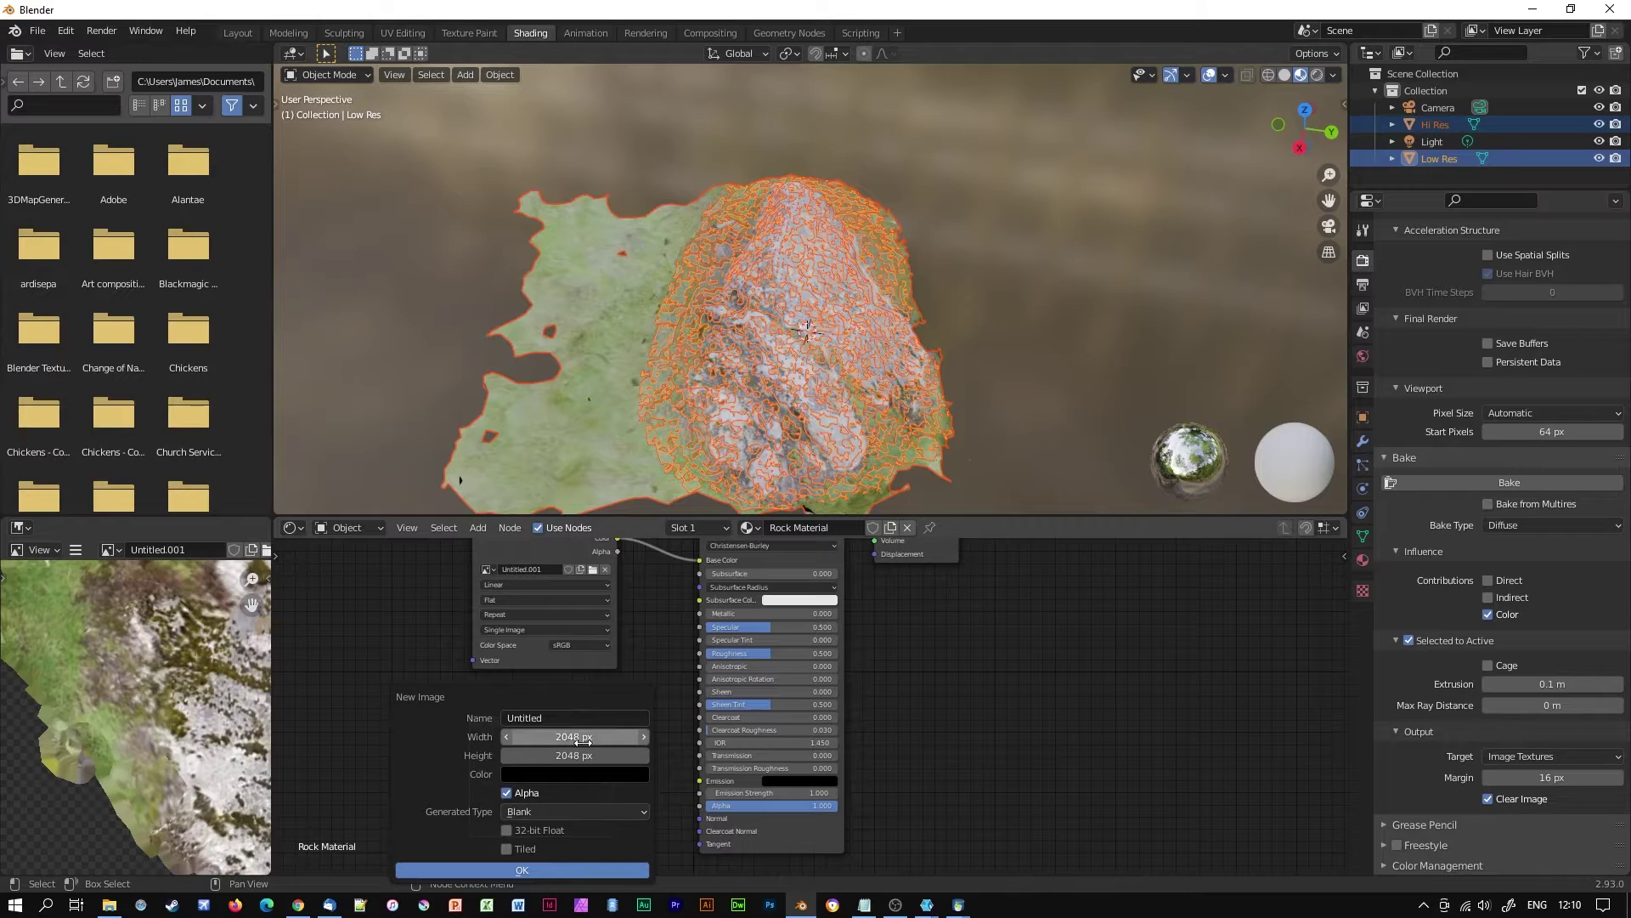
left_click(528, 869)
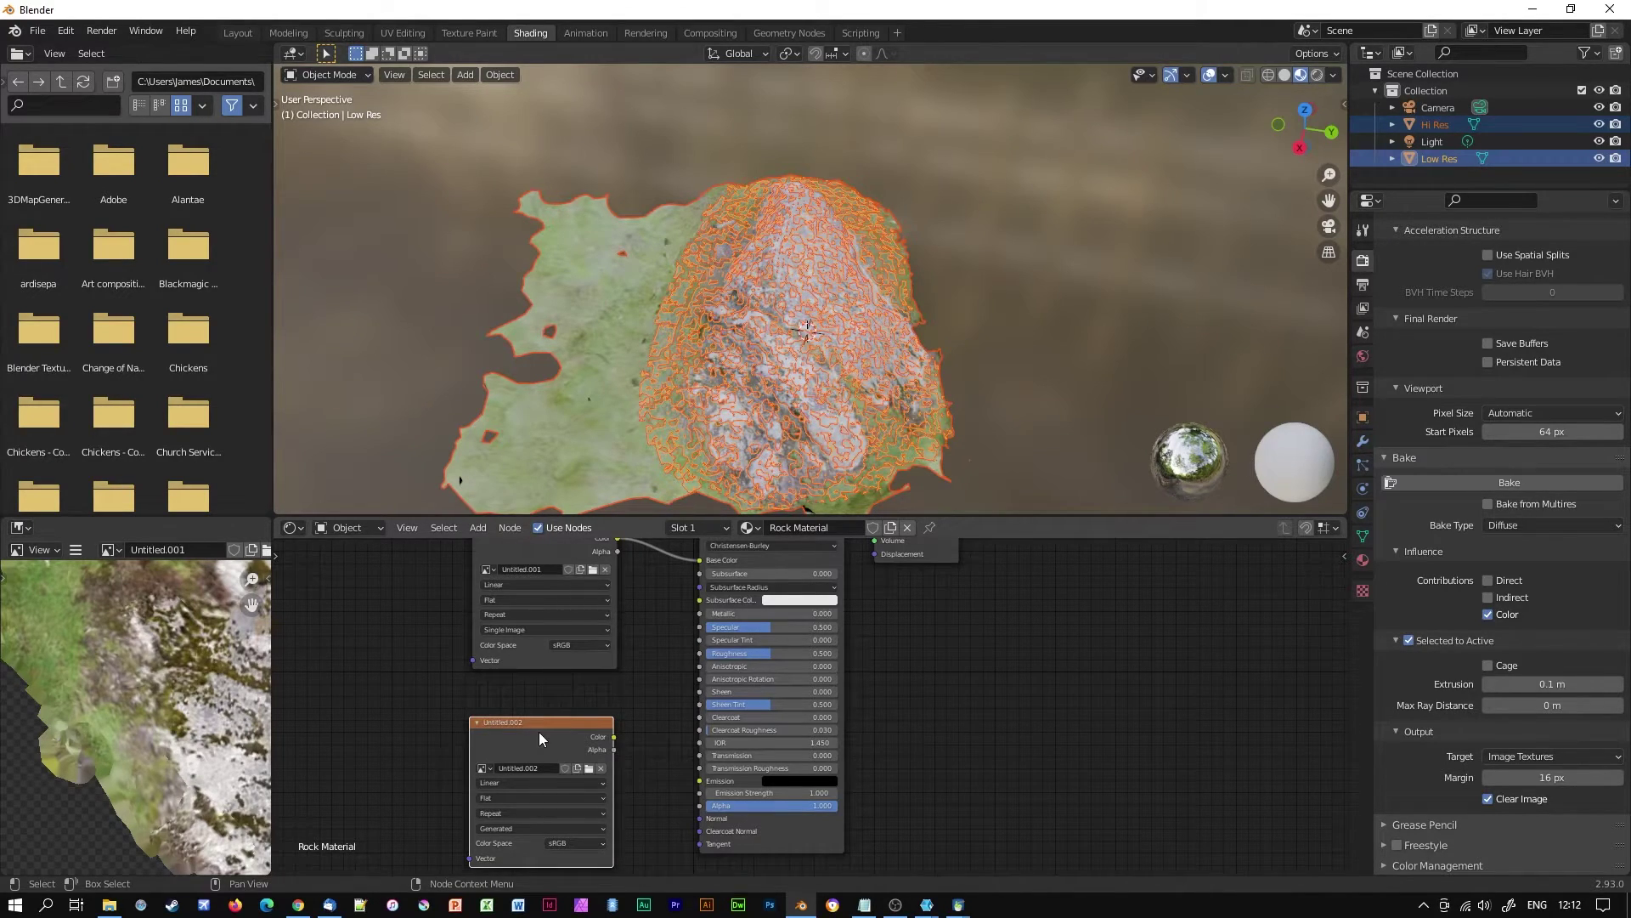
Set the bake type to Normal and bake the normal map into the new image texture
left_click_drag(539, 731, 540, 723)
left_click(1521, 525)
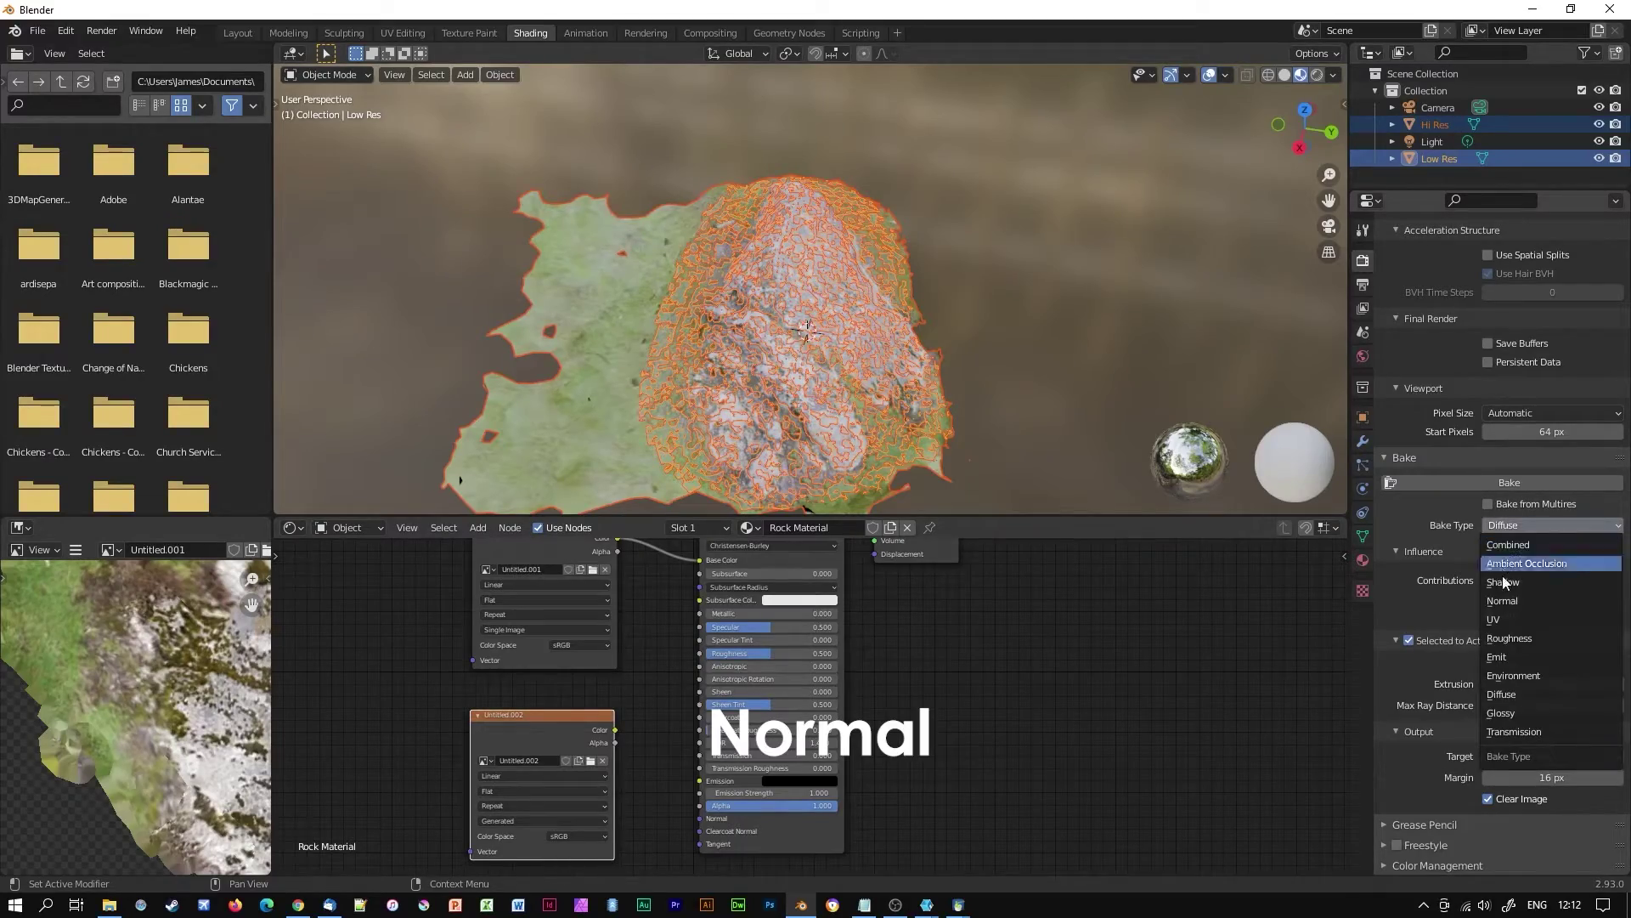
left_click(1506, 603)
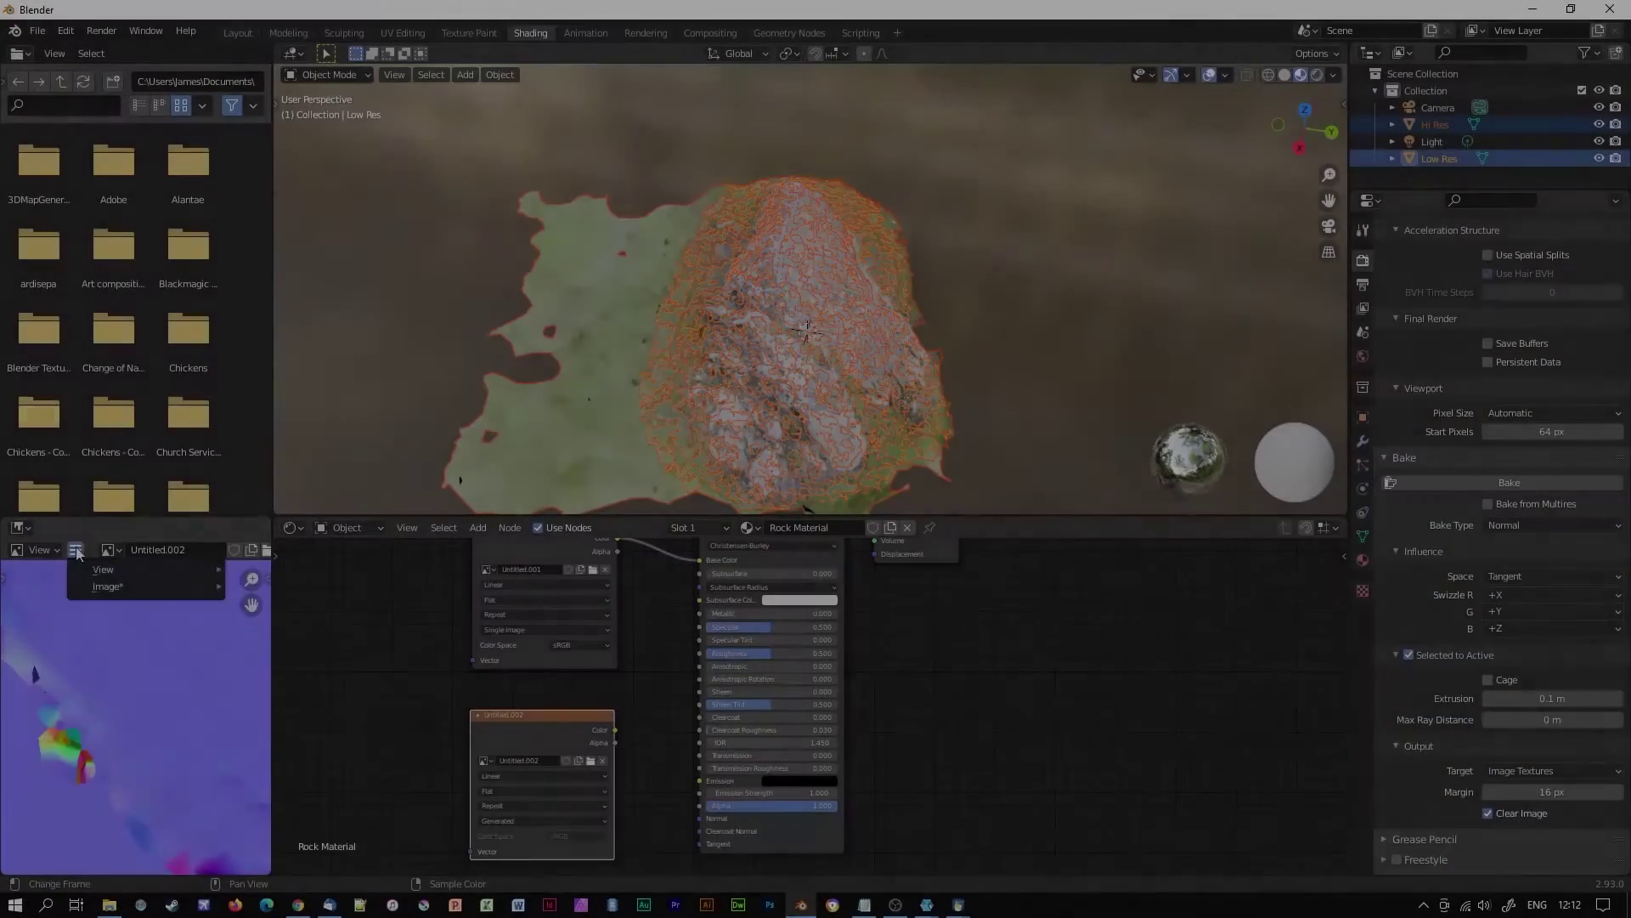
Save the baked normal map image as normal.png
mouse_move(107, 586)
left_click(357, 409)
type("normal.png")
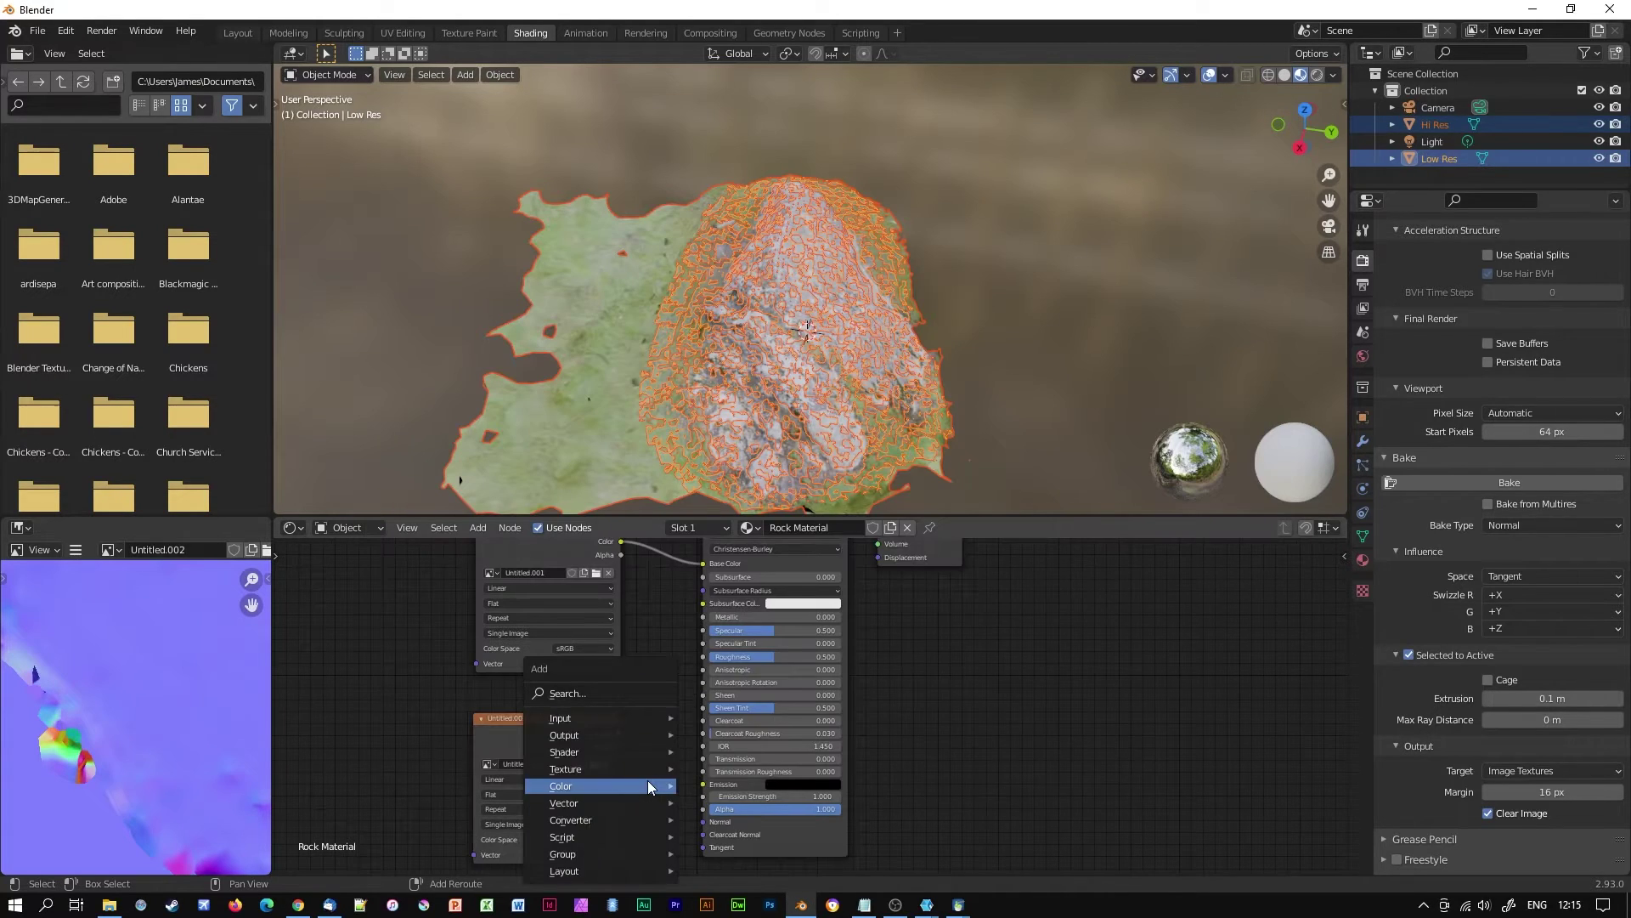
Add a Normal Map node between the baked normal image texture and the Principled BSDF
mouse_move(647, 786)
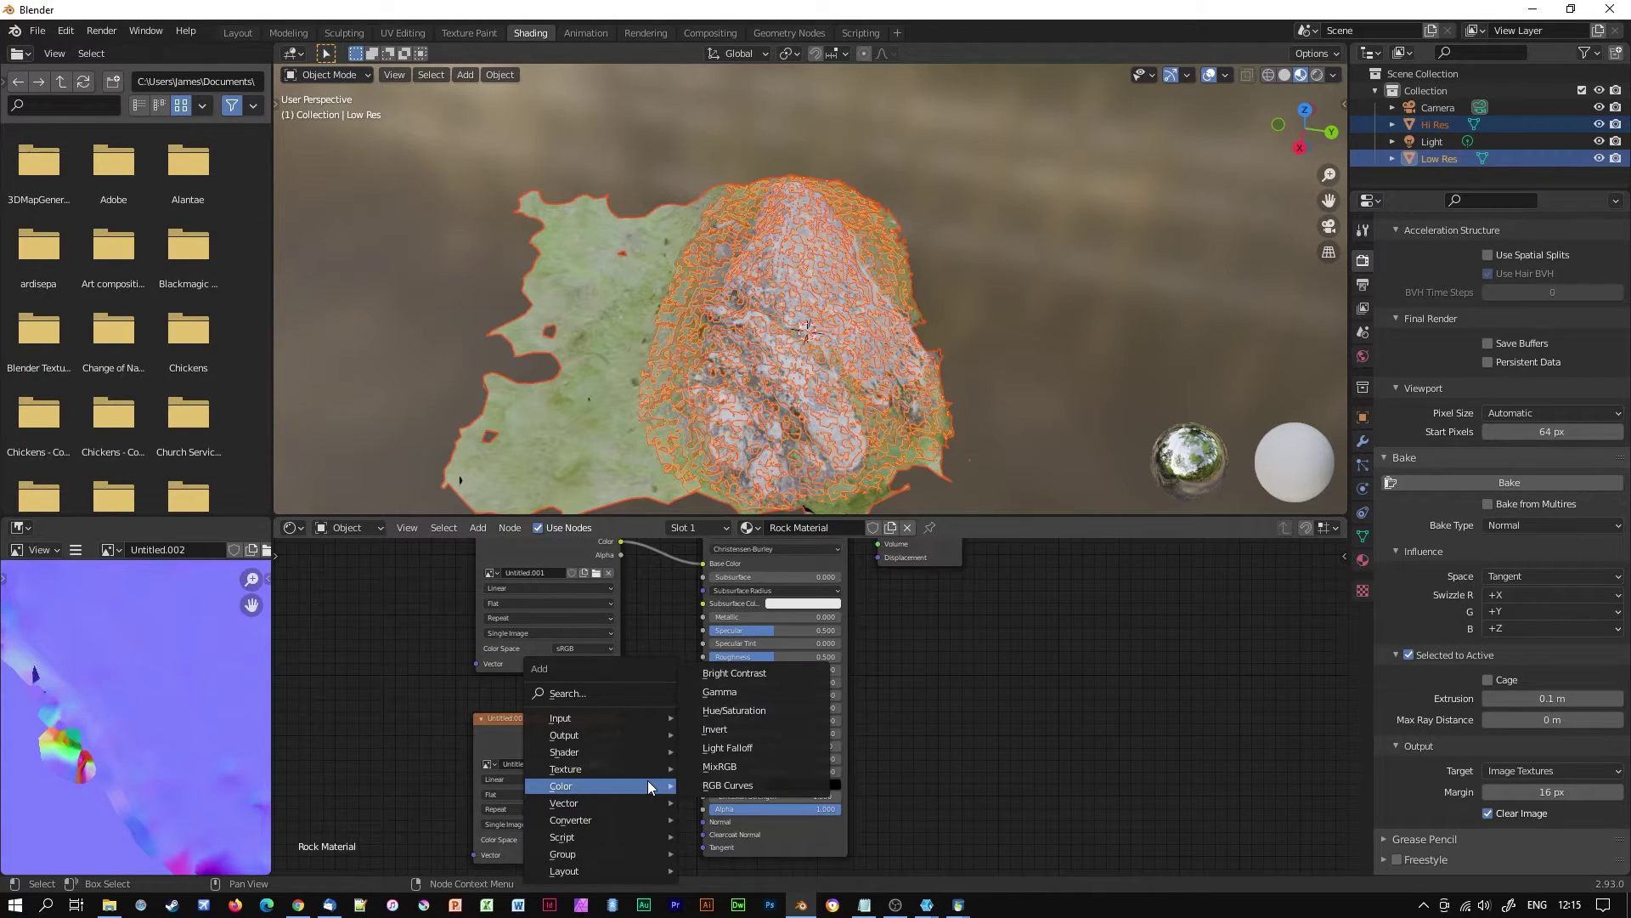
type("snormal")
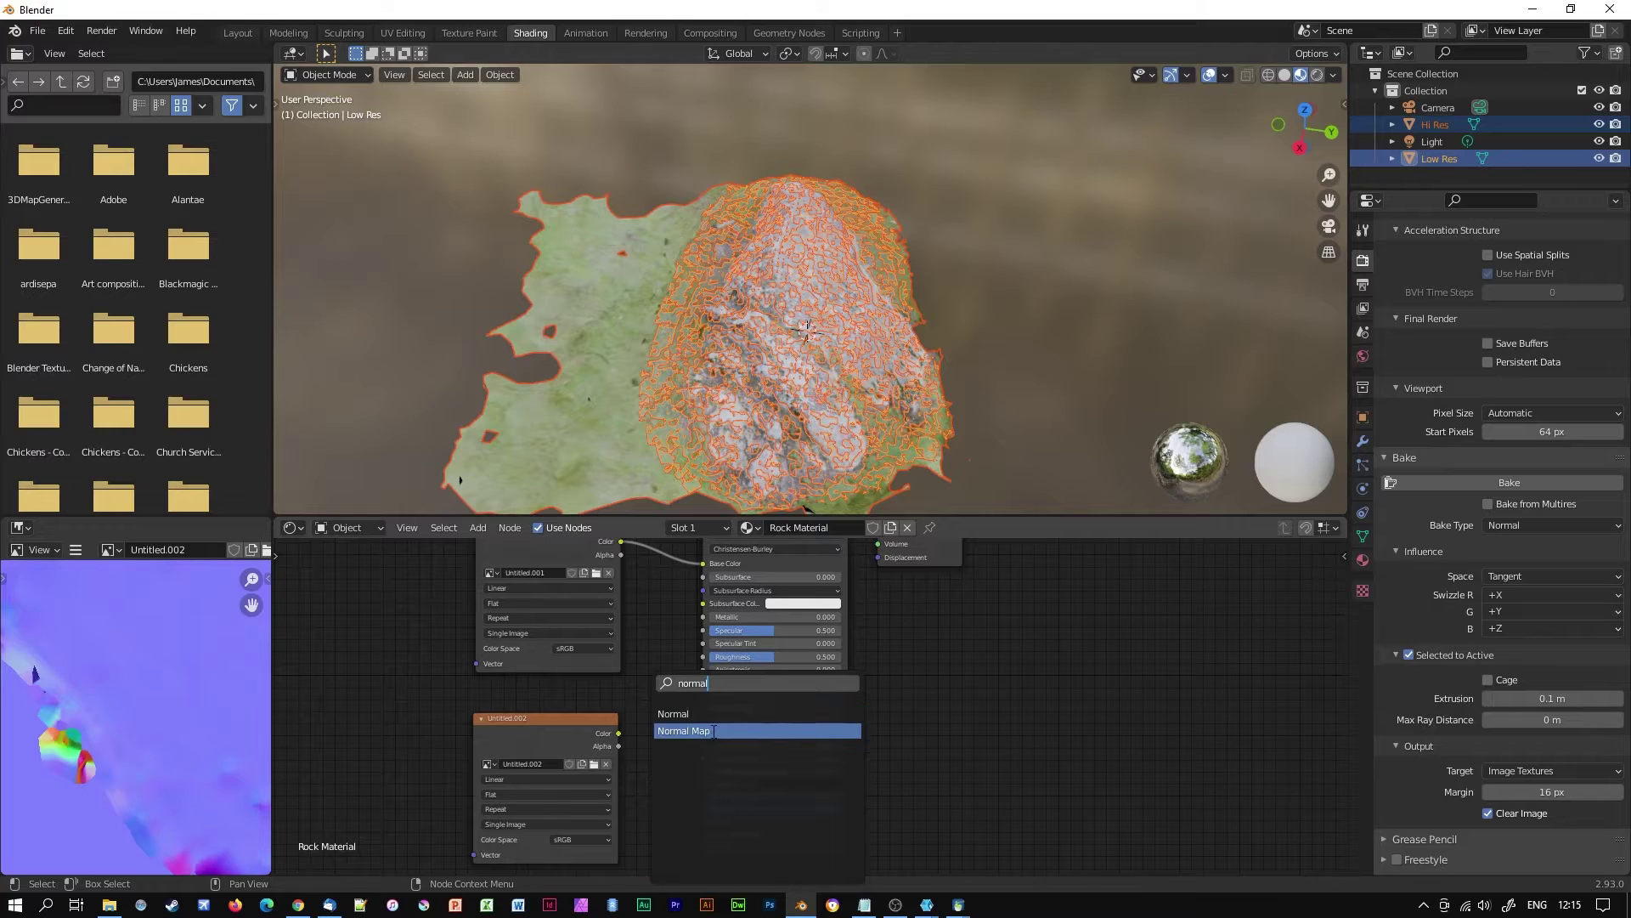
left_click(680, 731)
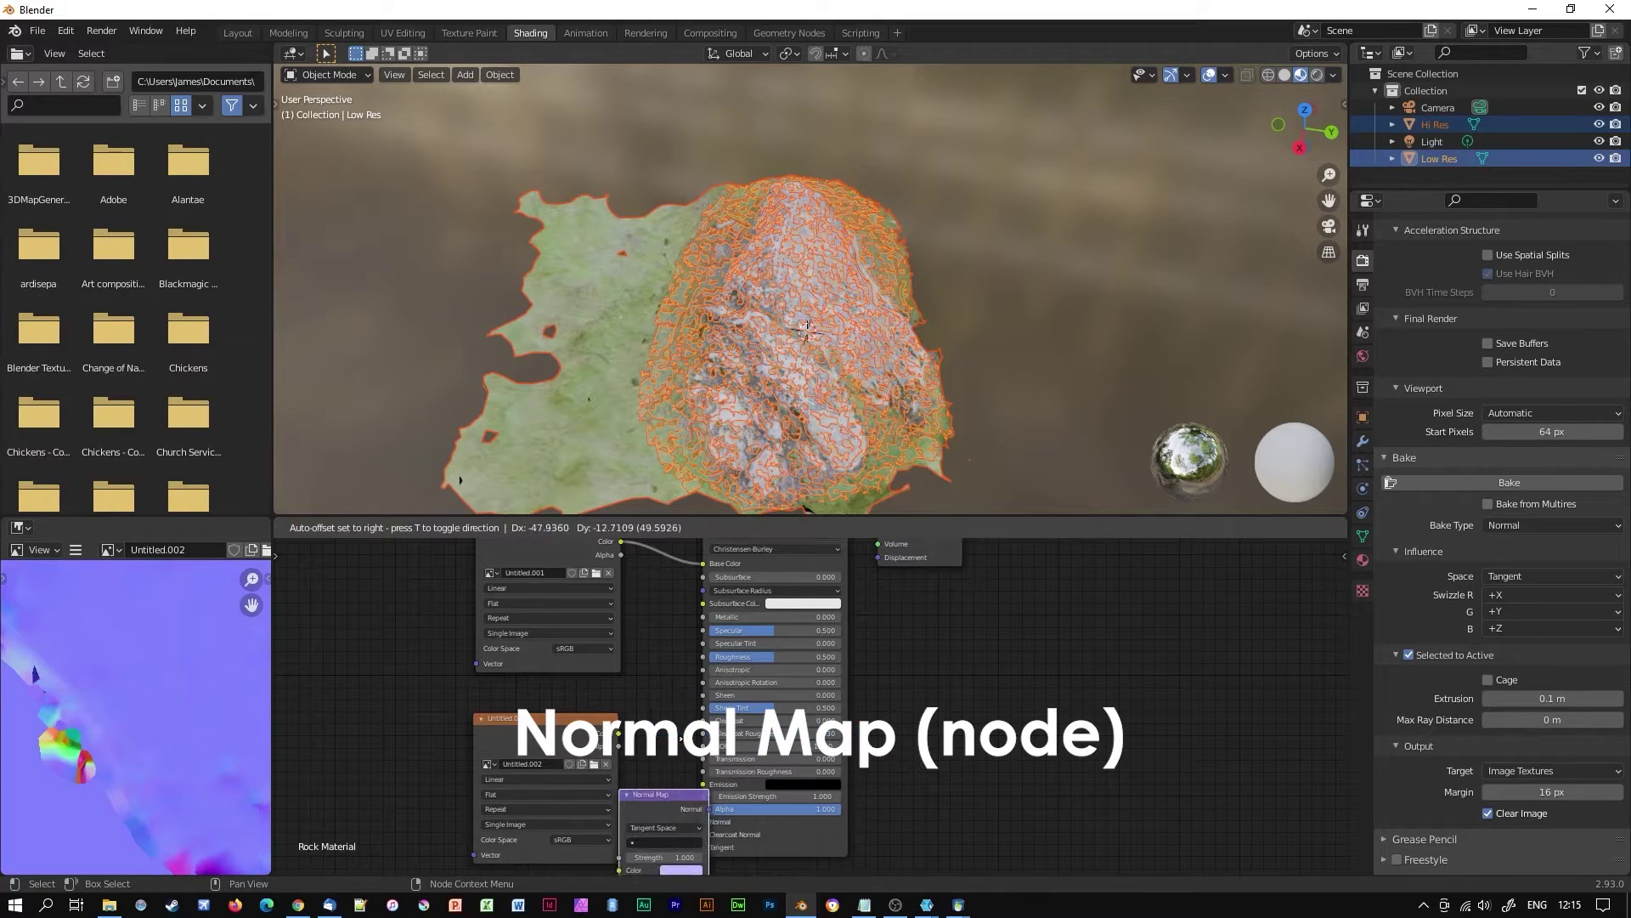
left_click(668, 698)
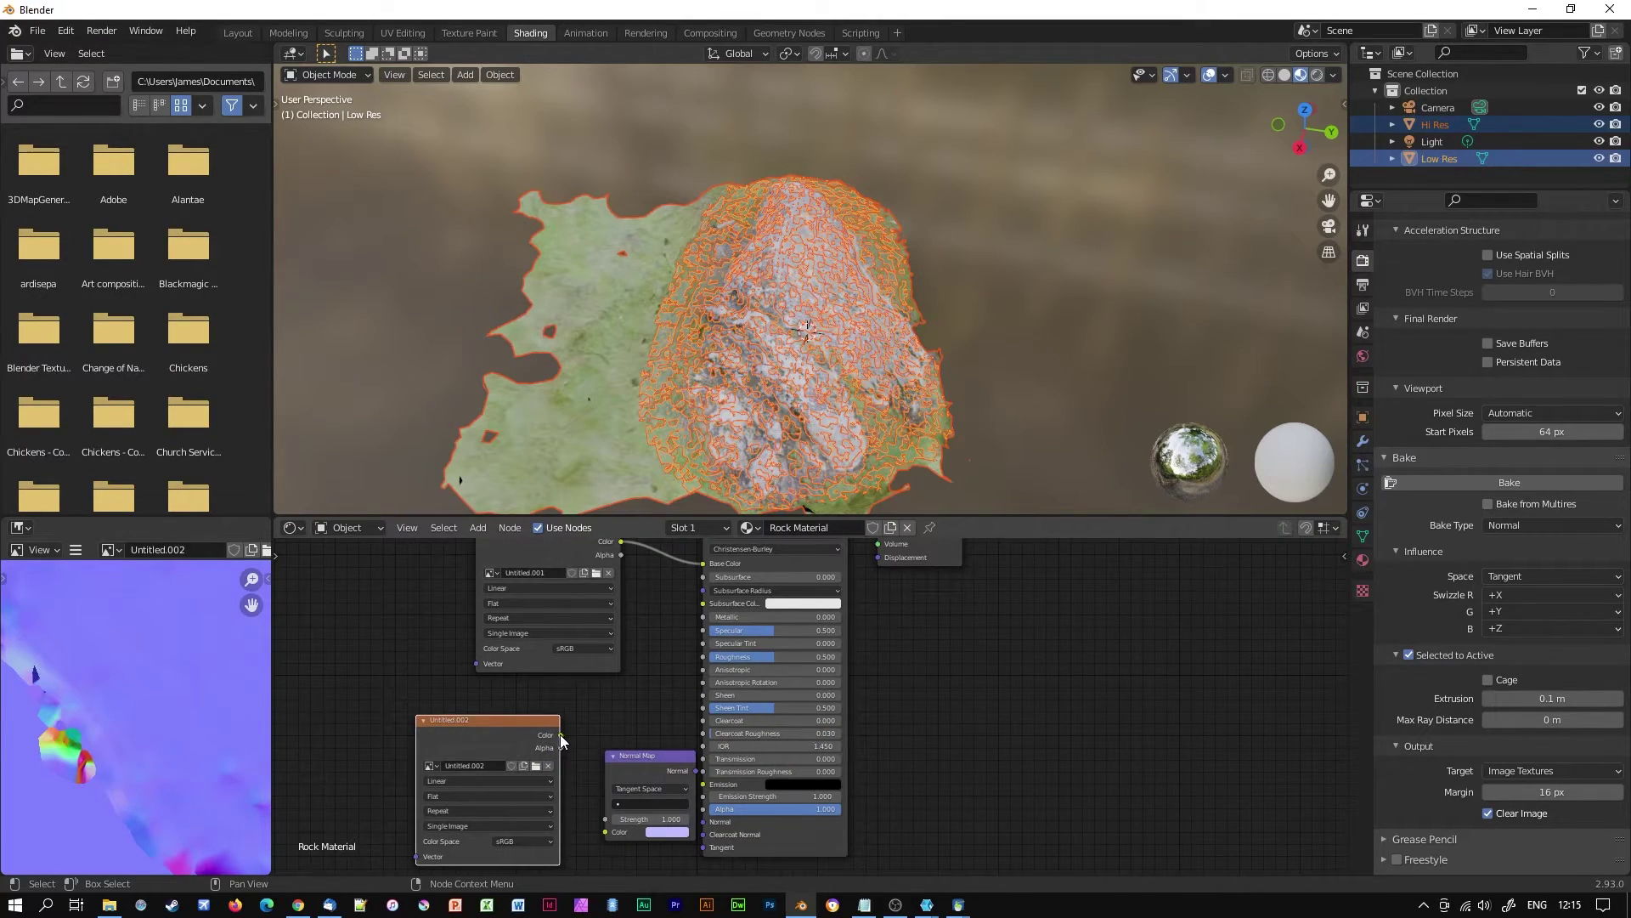
Link the normal image through the Normal Map node to the shader's Normal input, with the image's color space set to Non-Color
left_click_drag(561, 734, 623, 831)
left_click_drag(649, 761, 703, 823)
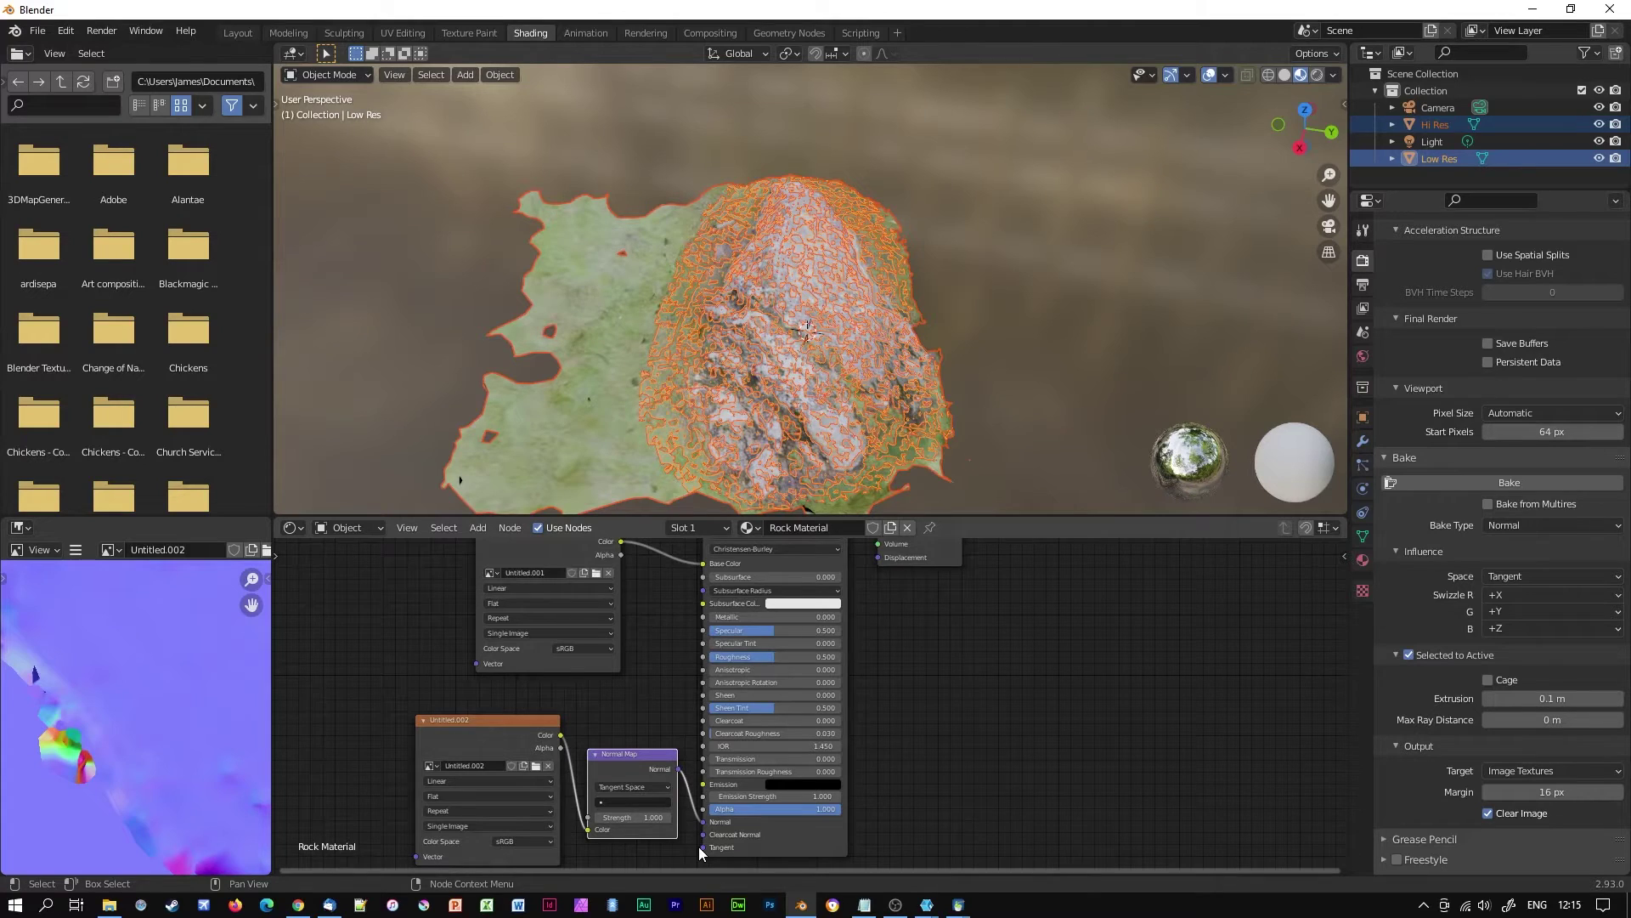
left_click(533, 840)
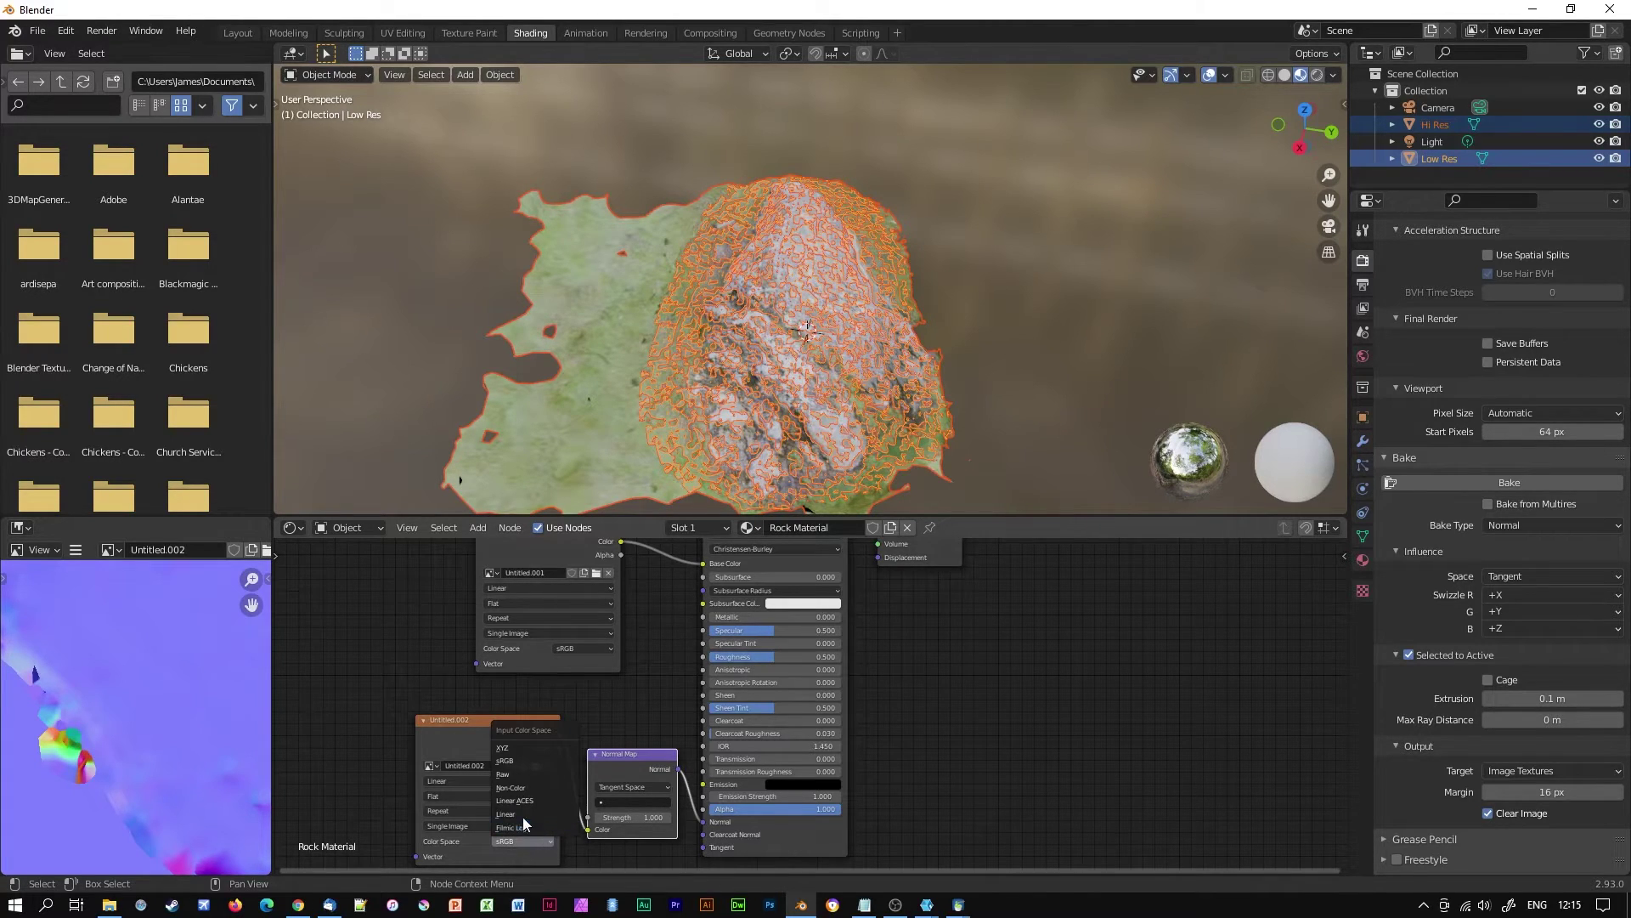
left_click(522, 788)
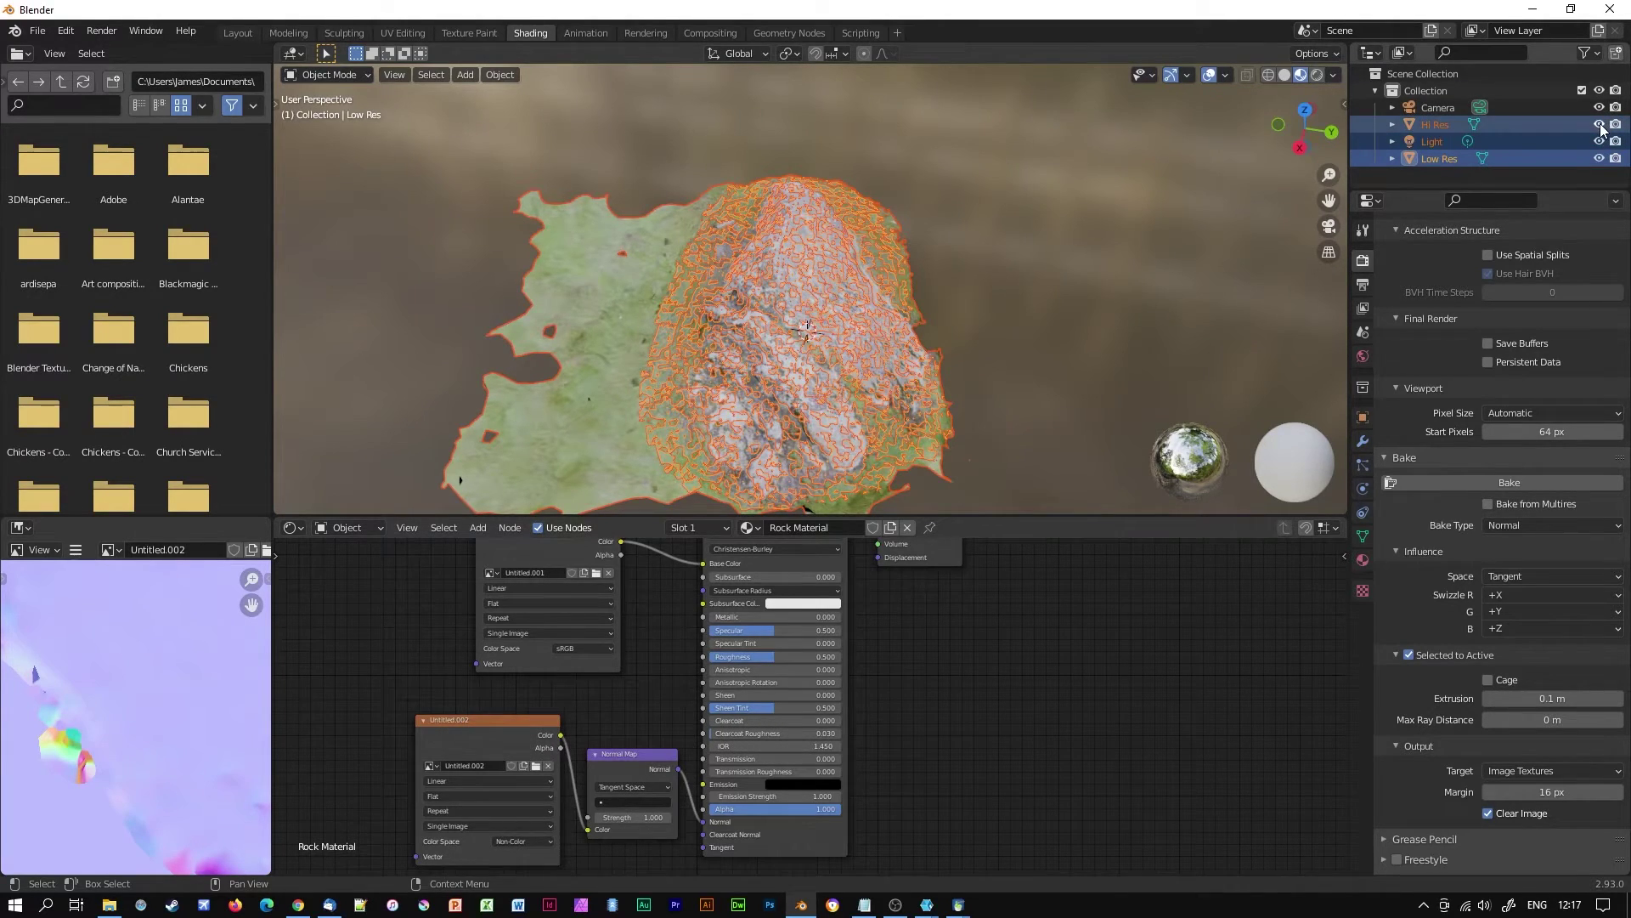
Hide the Hi Res scan in the viewport and in renders, leaving only the Low Res rock on view
left_click(1601, 124)
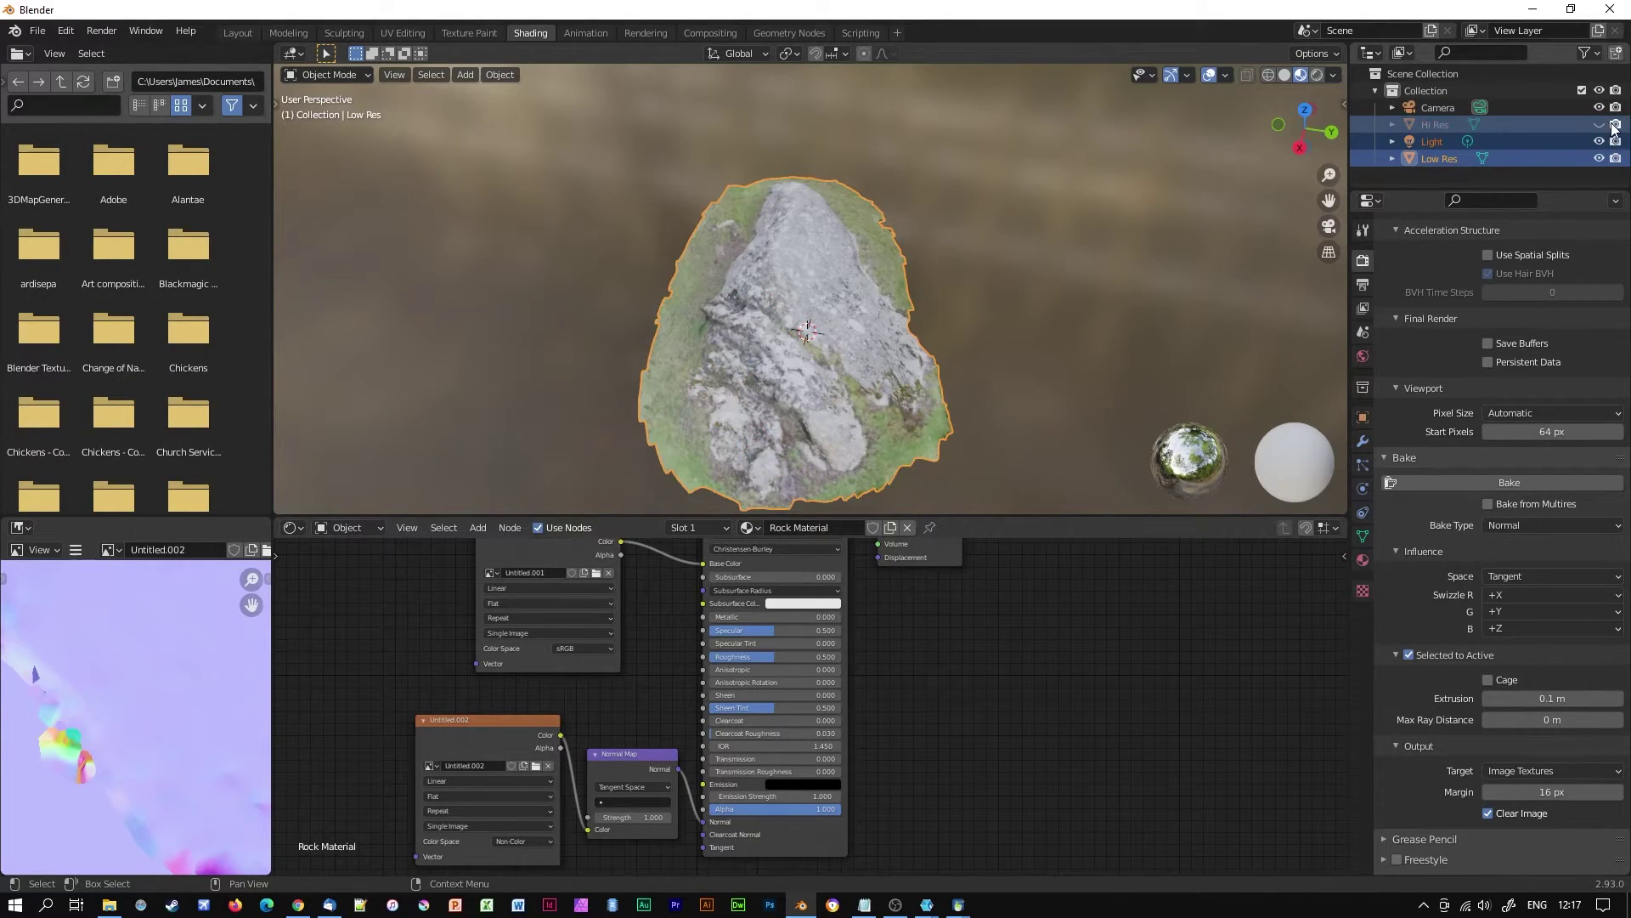
scroll(917, 406, "up", 4)
middle_click_drag(925, 426, 816, 442)
Disconnect the diffuse texture from Base Color to inspect the normal map's relief on the Low Res rock, and reconnect it
left_click_drag(703, 564, 709, 824)
middle_click_drag(1072, 370, 441, 413)
middle_click_drag(618, 530, 580, 584)
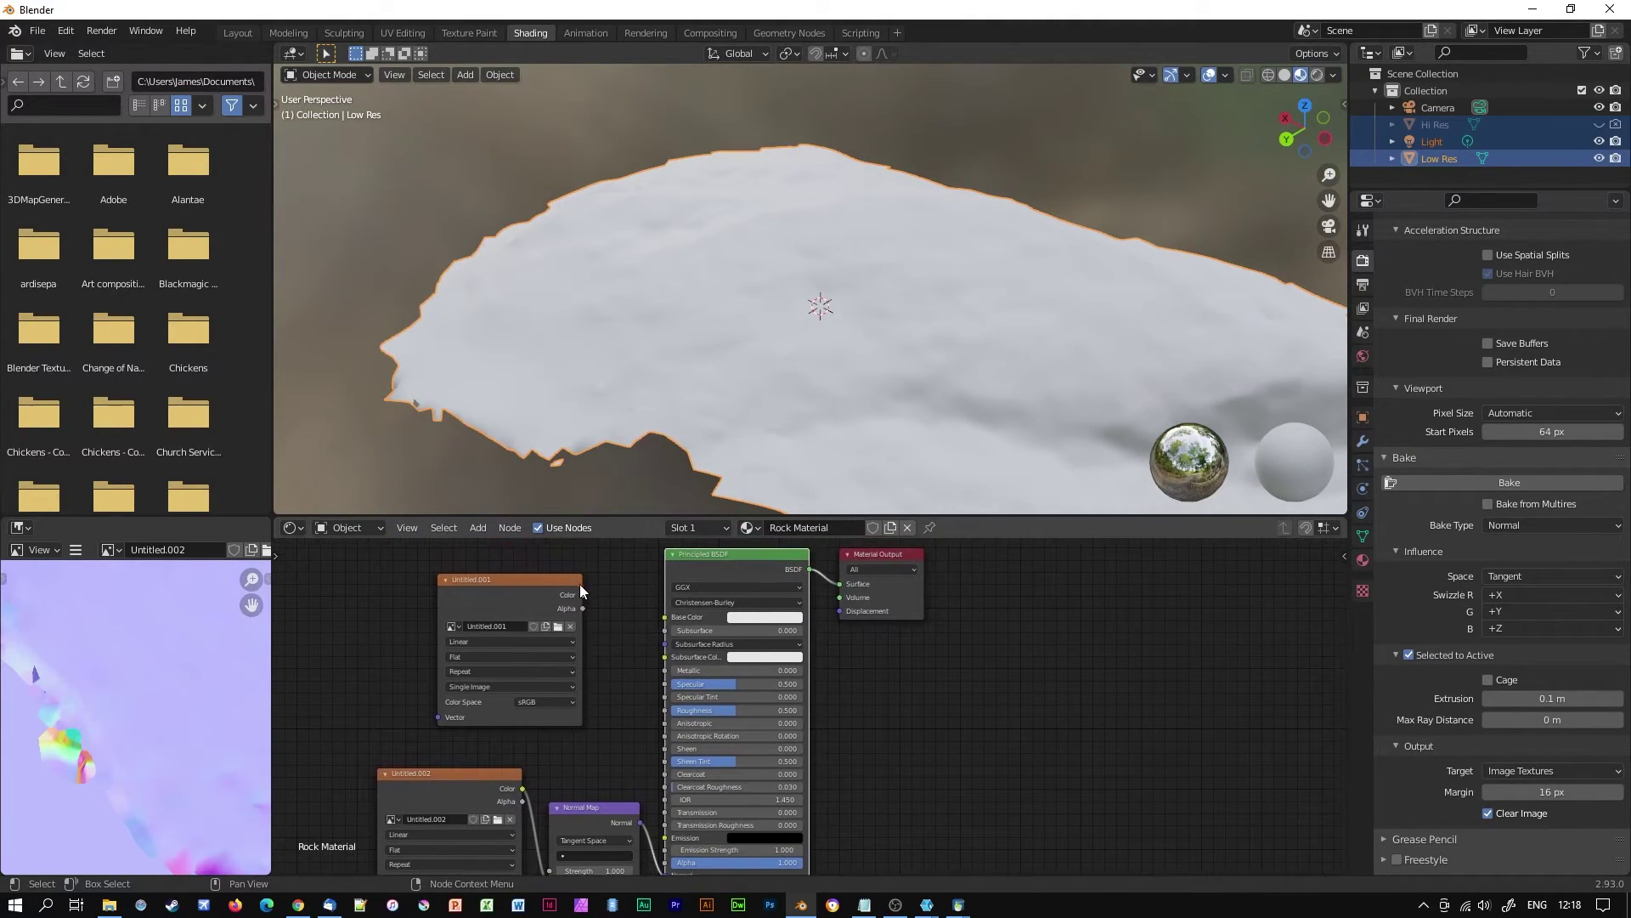
left_click_drag(583, 594, 668, 618)
middle_click_drag(1052, 374, 772, 366)
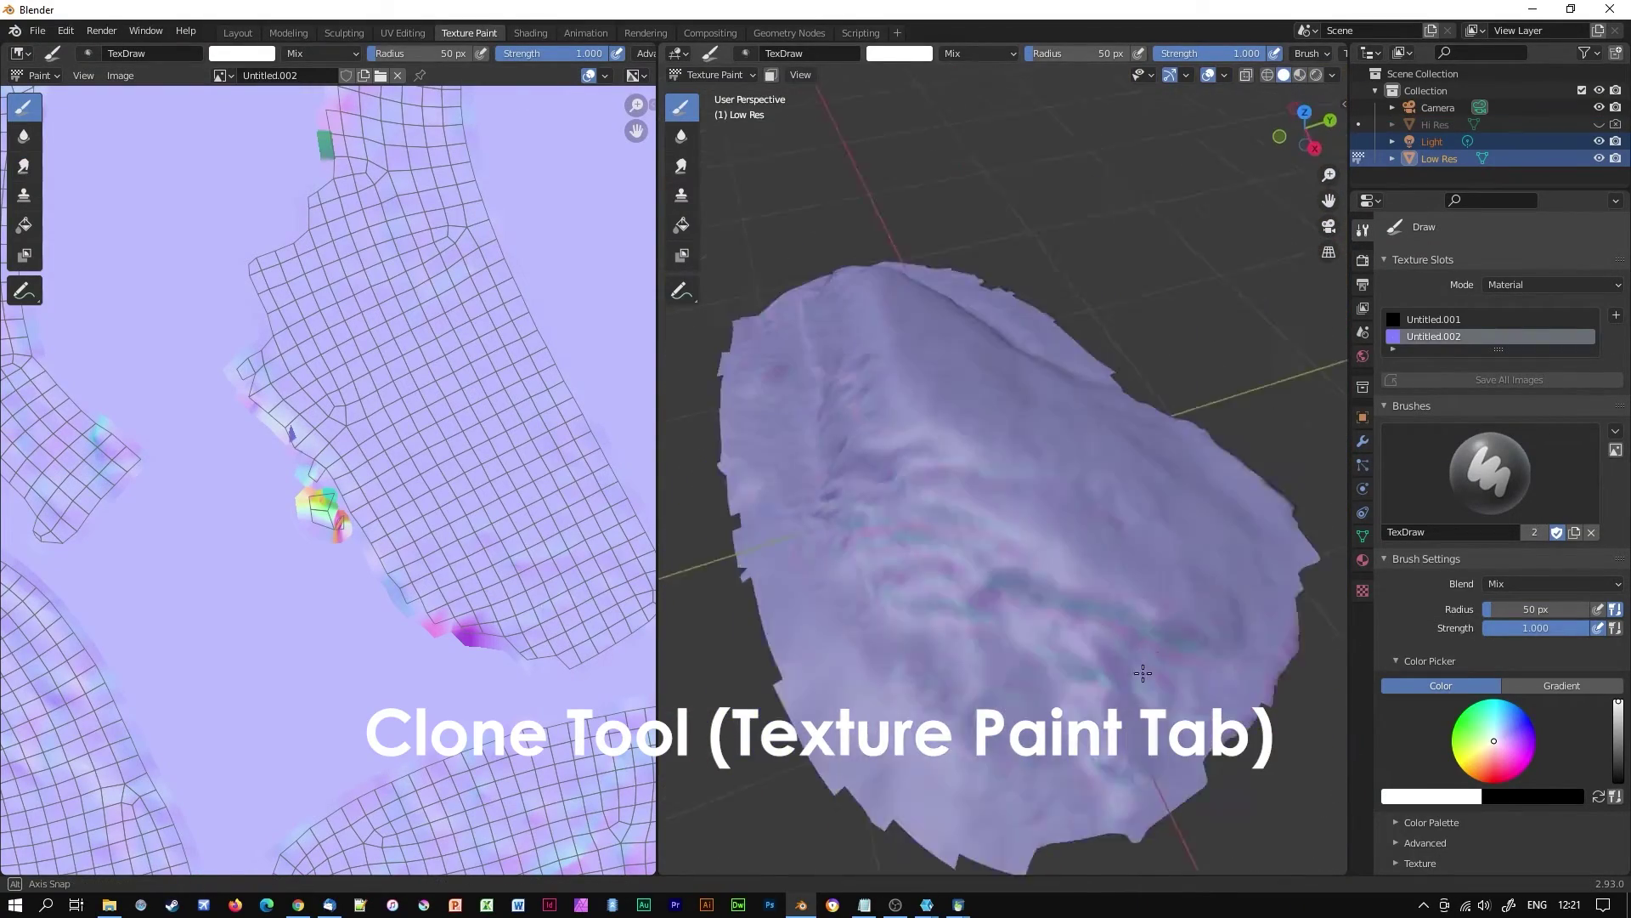
In the Texture Paint workspace, make the diffuse texture Untitled.001 the active paint slot and choose the Clone tool
left_click(1432, 320)
middle_click_drag(977, 552, 679, 272)
left_click(681, 194)
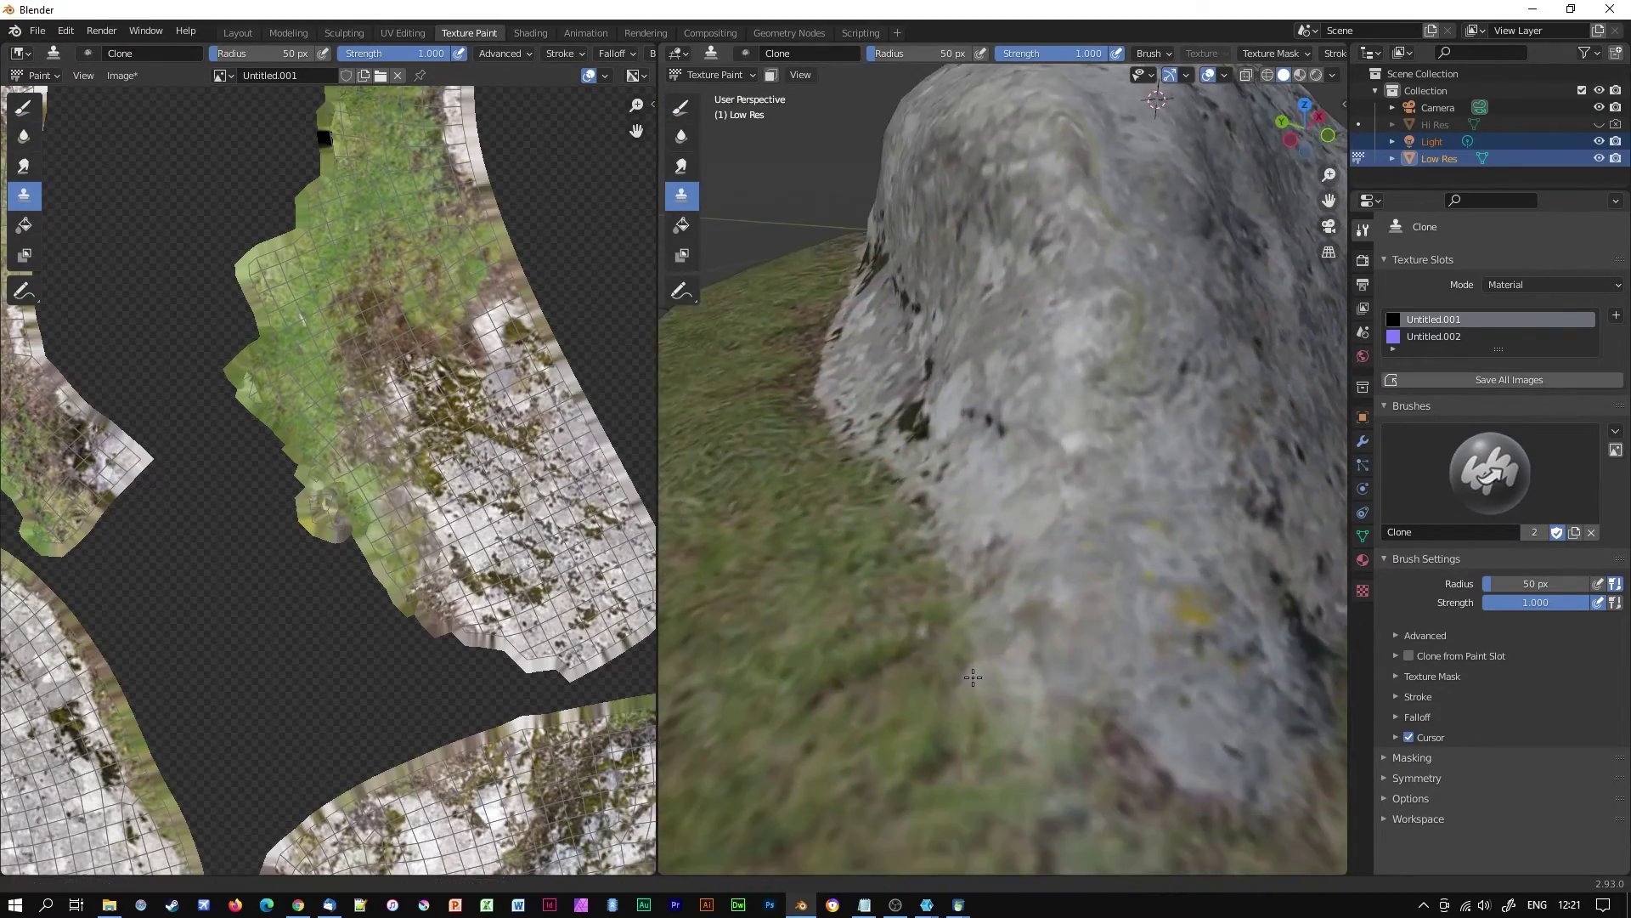